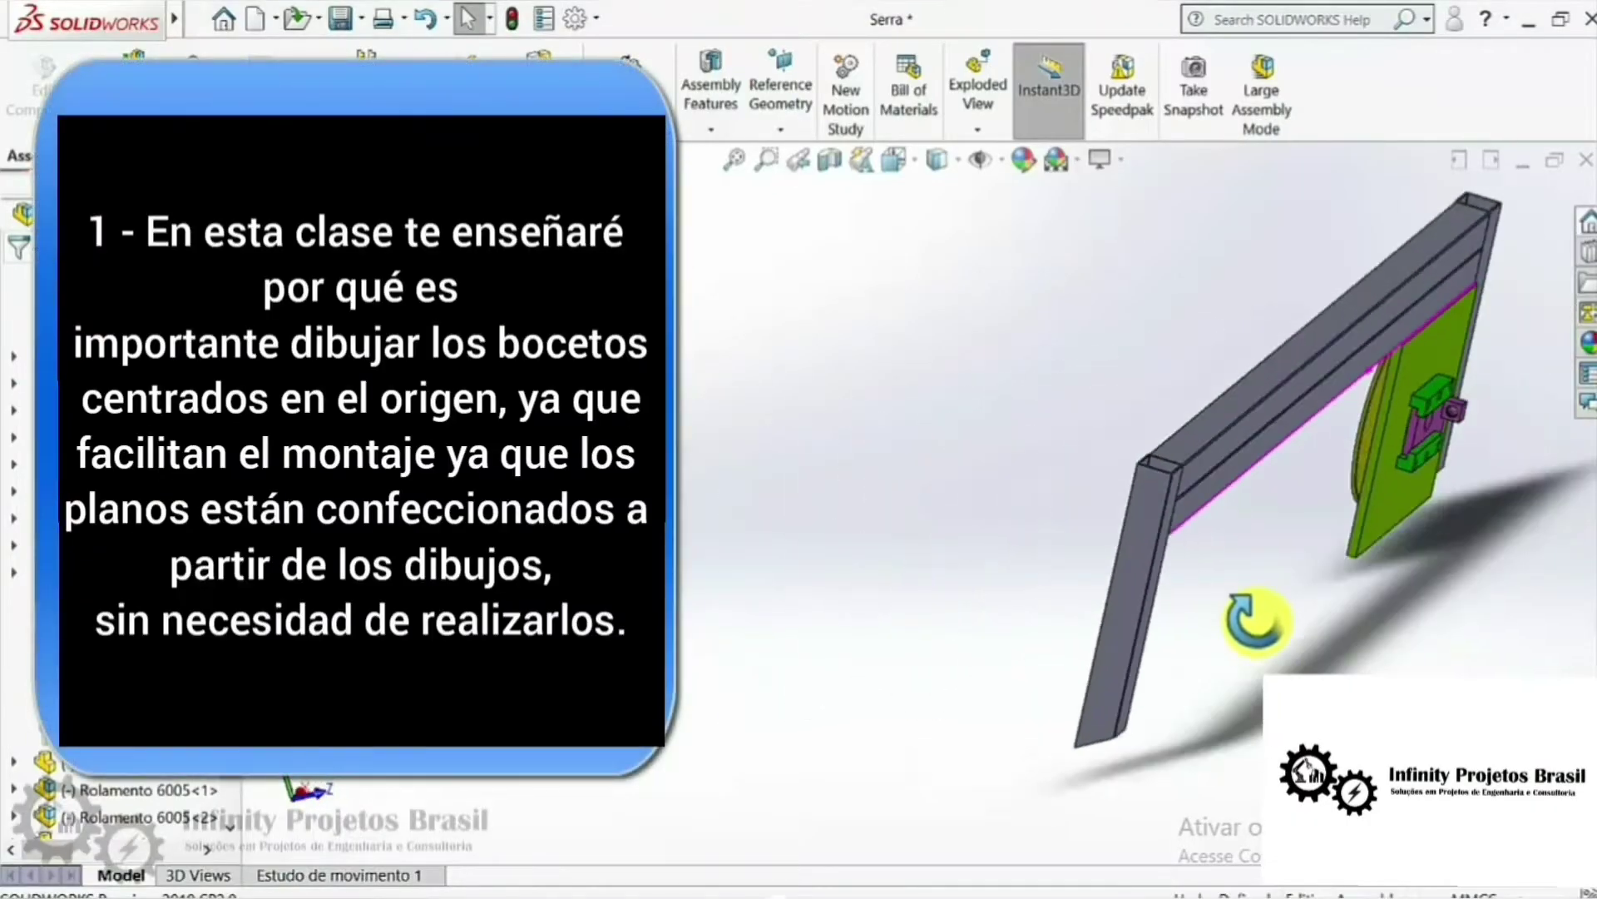
Step: Orbit to the Serra frame corner and select the vertical 400 tube's side face
mouse_move(1253, 619)
middle_mouse_down()
mouse_move(1355, 613)
mouse_move(1373, 634)
mouse_move(1330, 560)
mouse_move(1153, 479)
mouse_move(1103, 491)
middle_mouse_up()
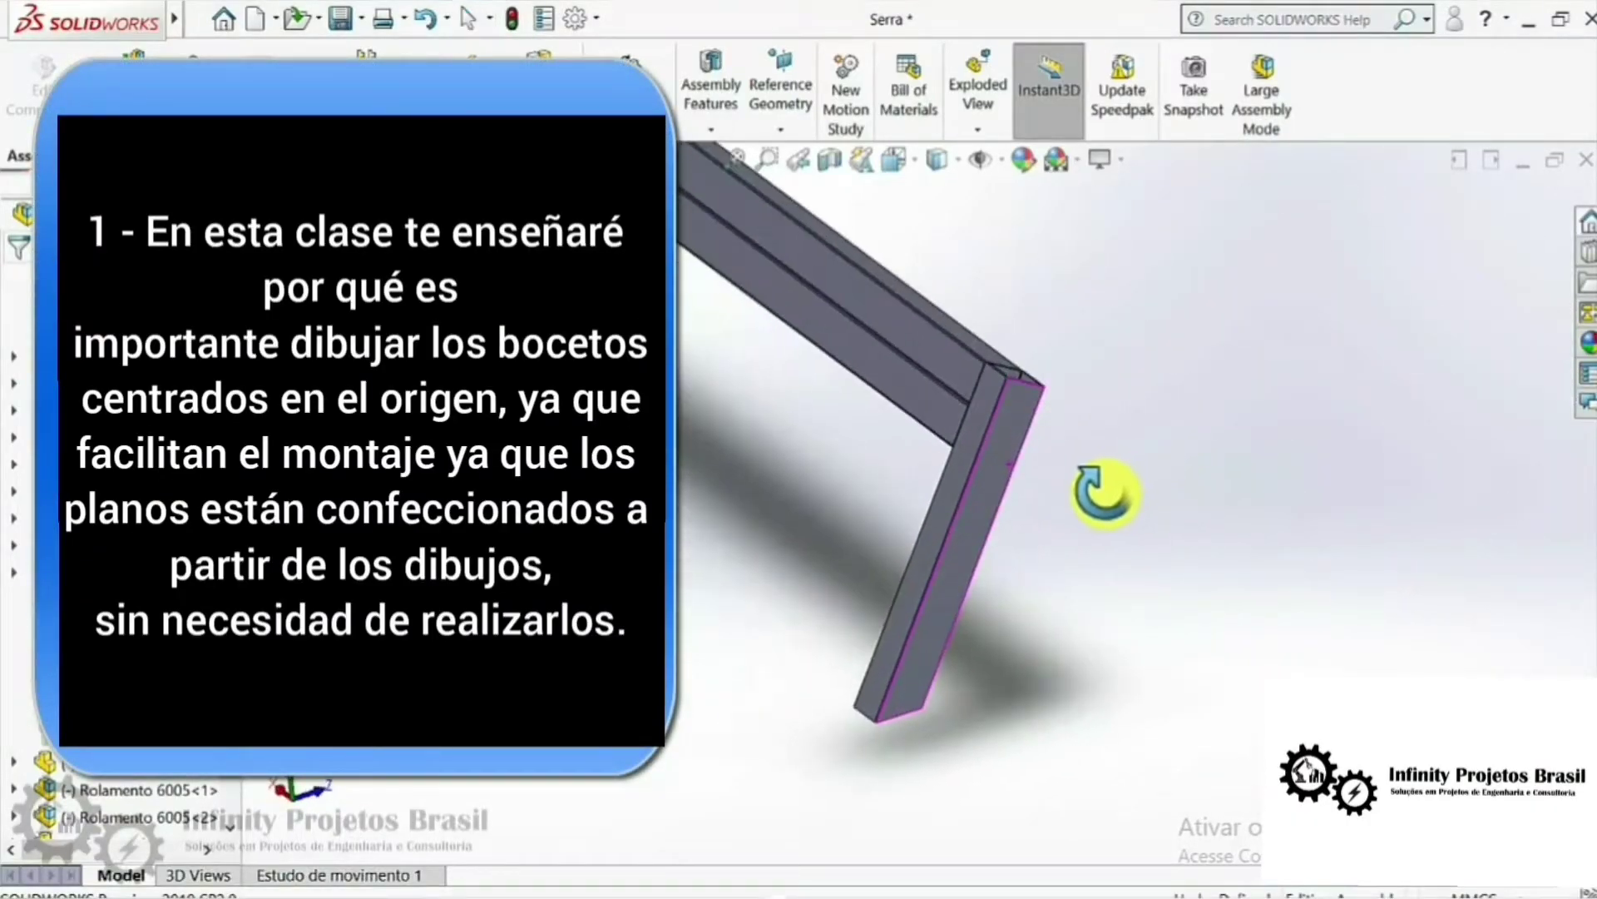
left_click(1004, 426)
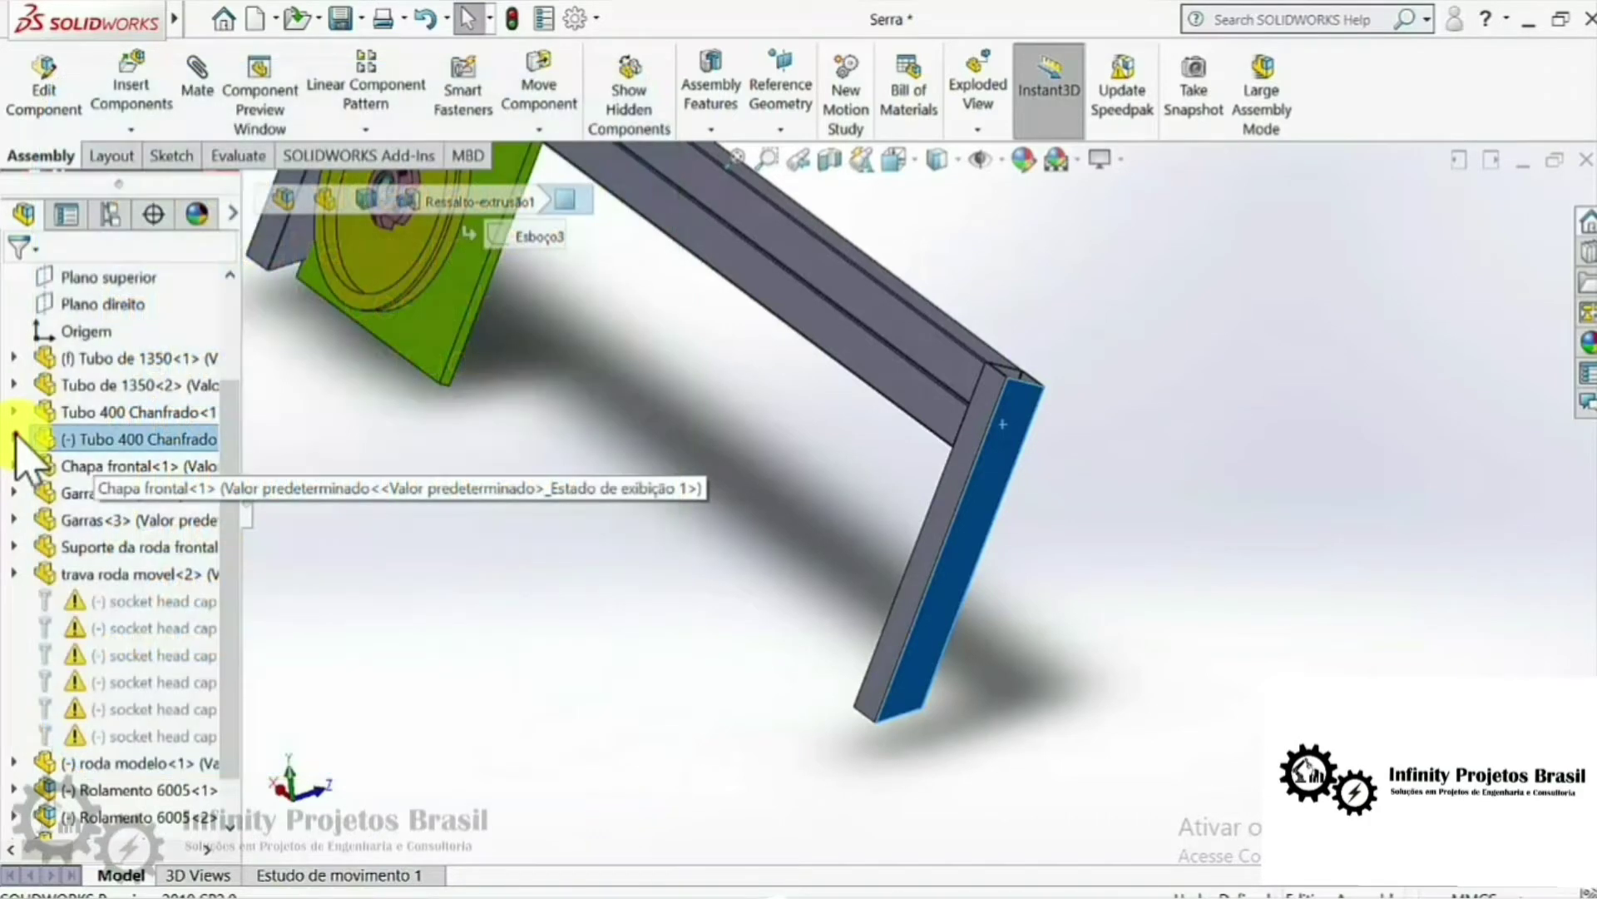
Step: Show Tubo 400 Chanfrado's Plano frontal, then select the tube's front face to open the part alone
left_click(15, 434)
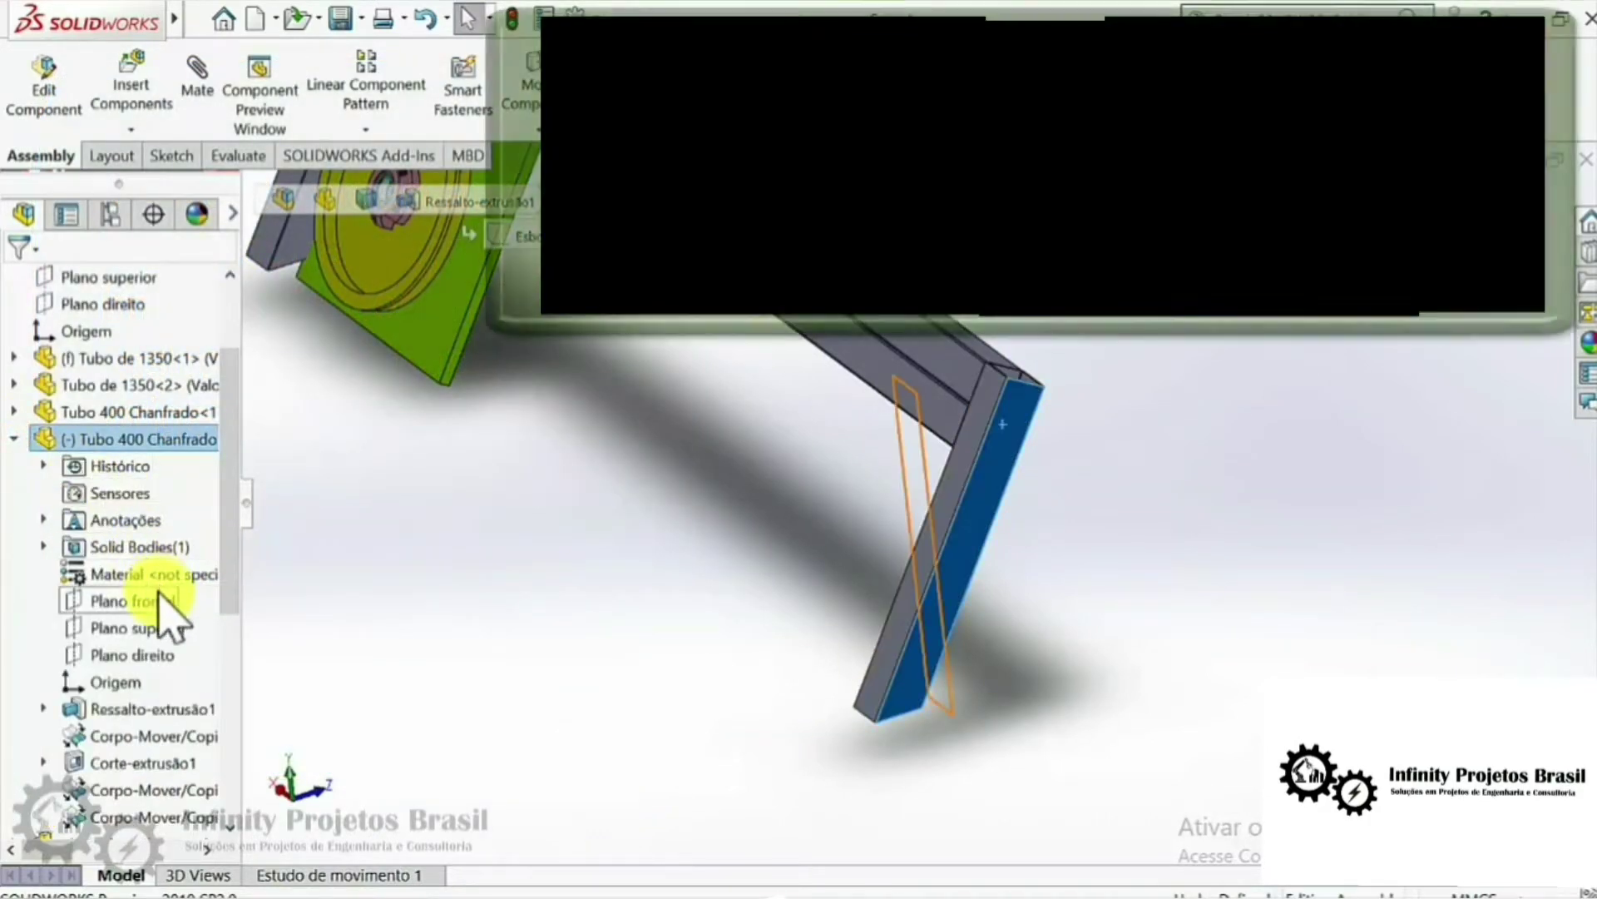
left_click(158, 602)
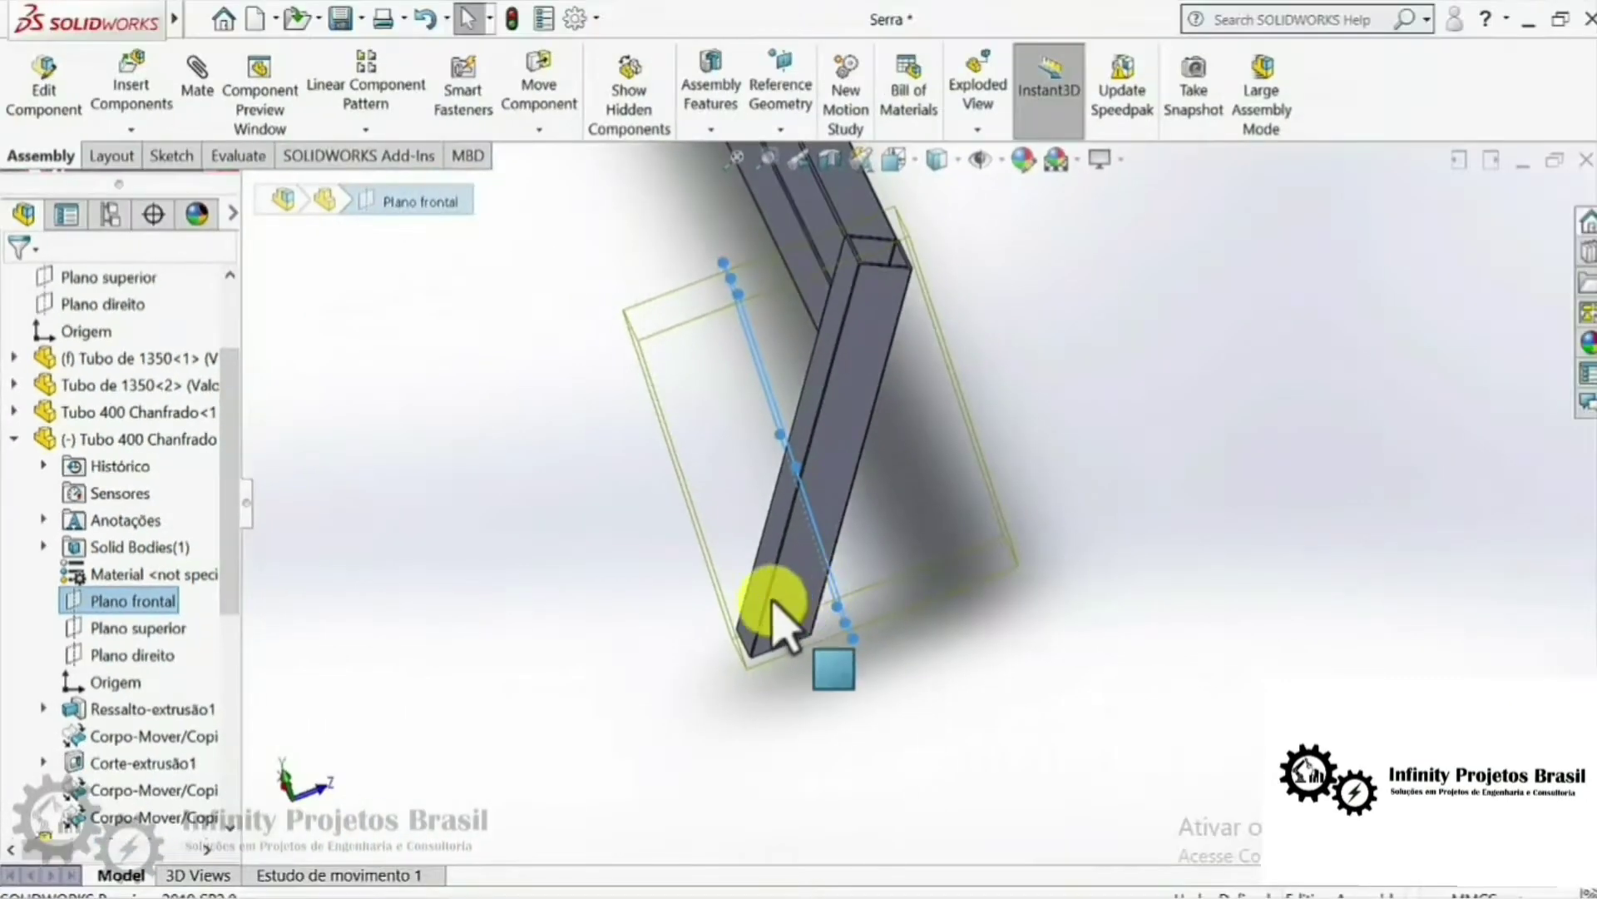
middle_click_drag(767, 624, 660, 613)
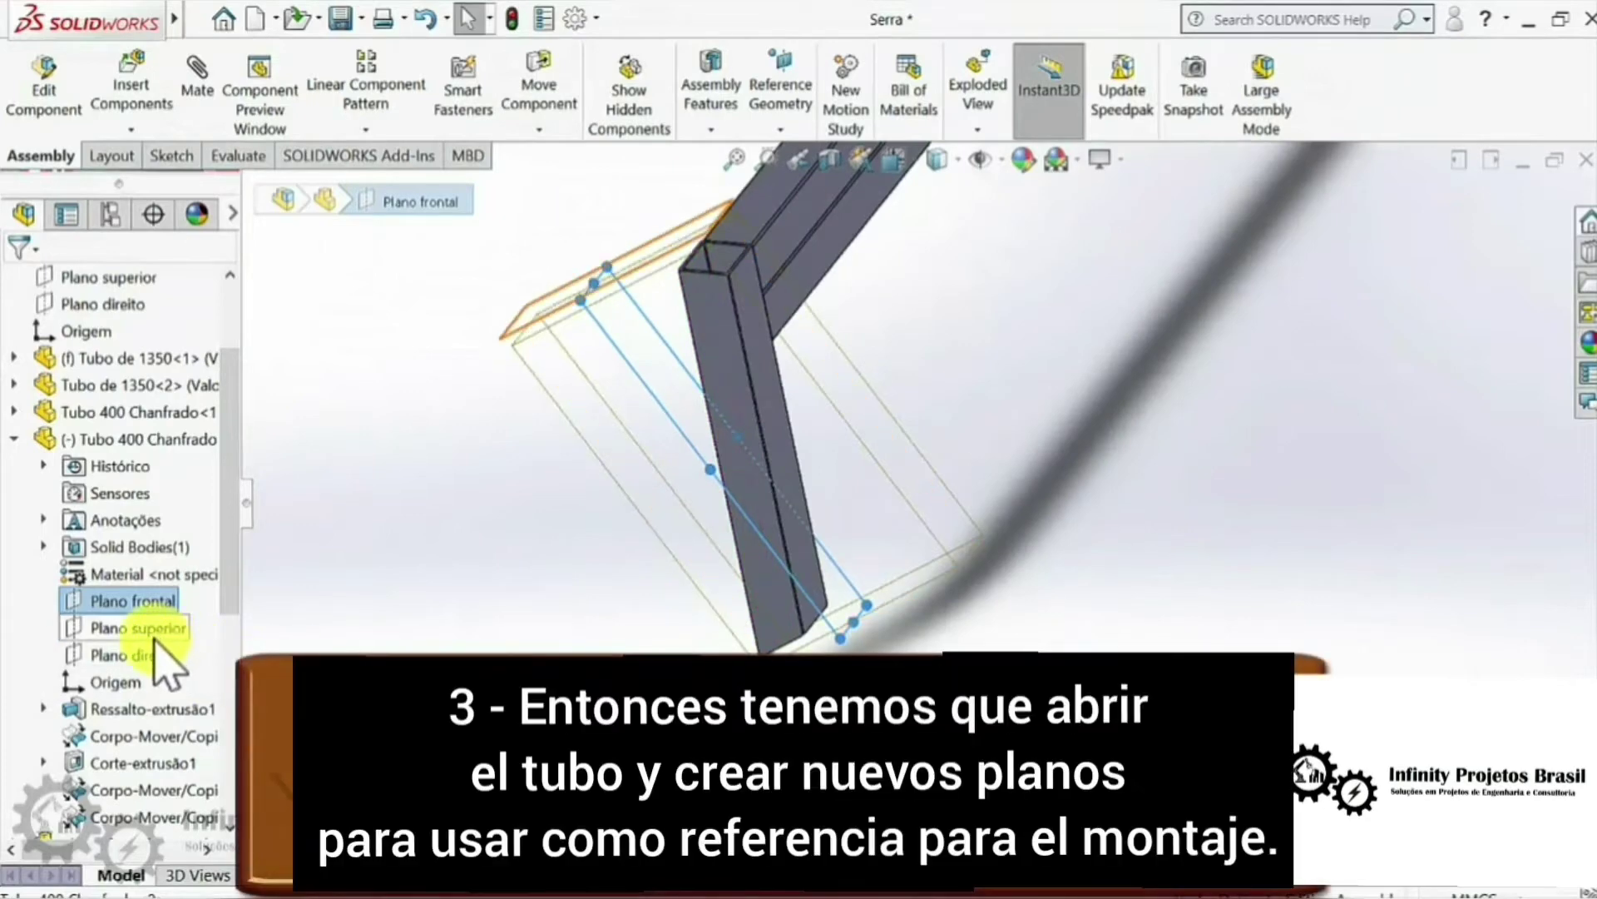
scroll(175, 717, "down", 2)
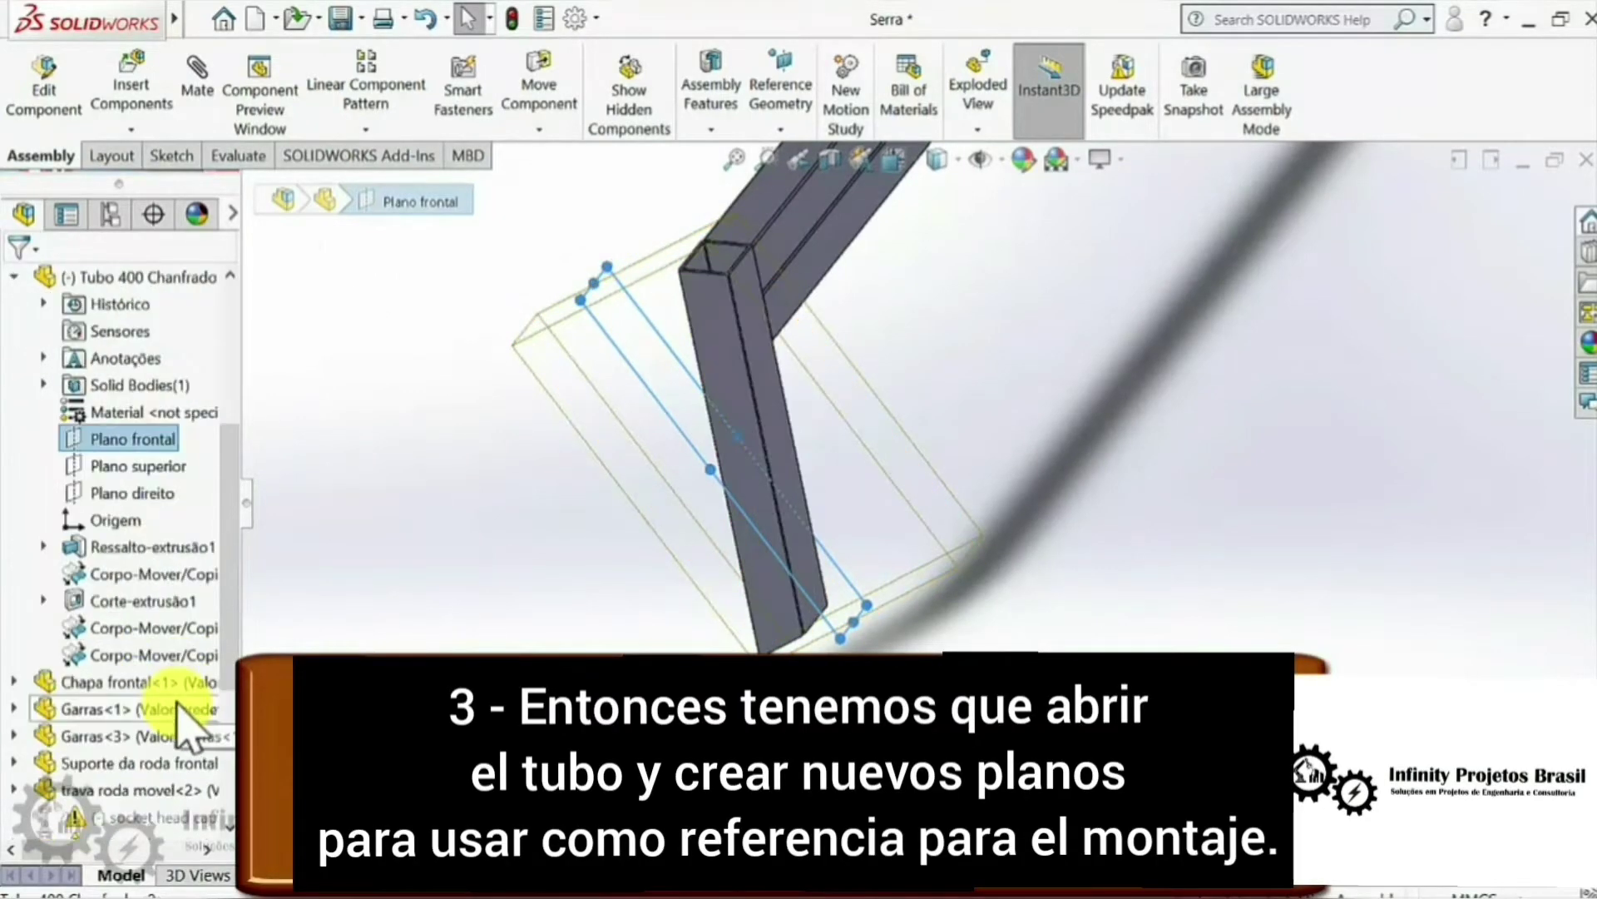
left_click(399, 603)
left_click(728, 359)
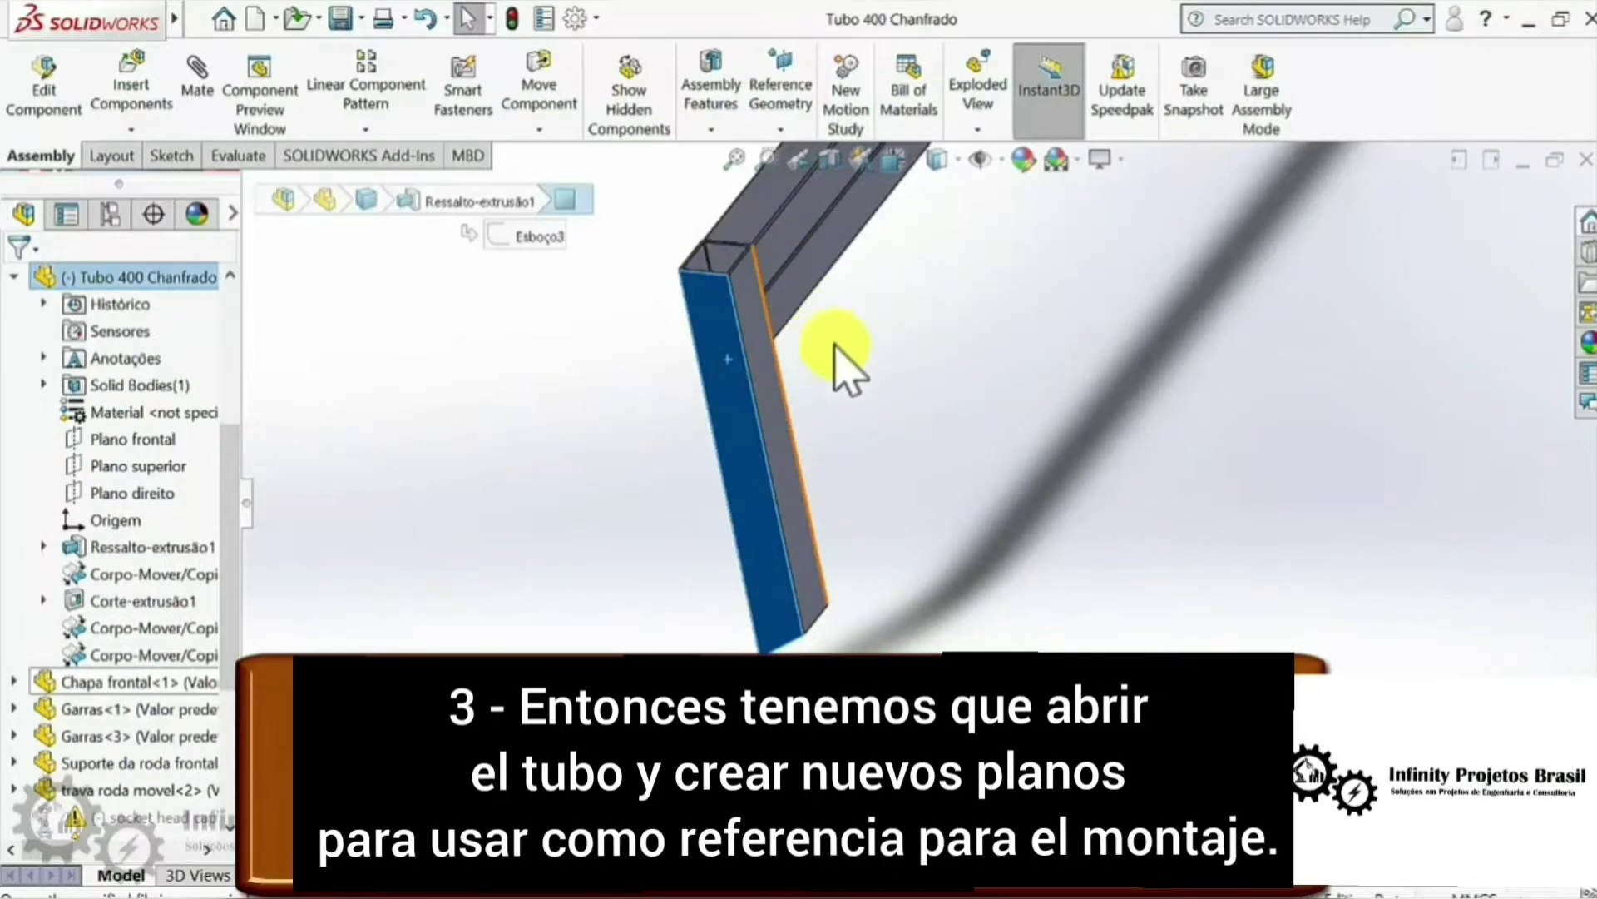
Step: Expand Ressalto-extrusão1 and bring up the context menu of its Esboço3 sketch
mouse_move(748, 406)
middle_mouse_down()
mouse_move(856, 471)
mouse_move(841, 471)
middle_mouse_up()
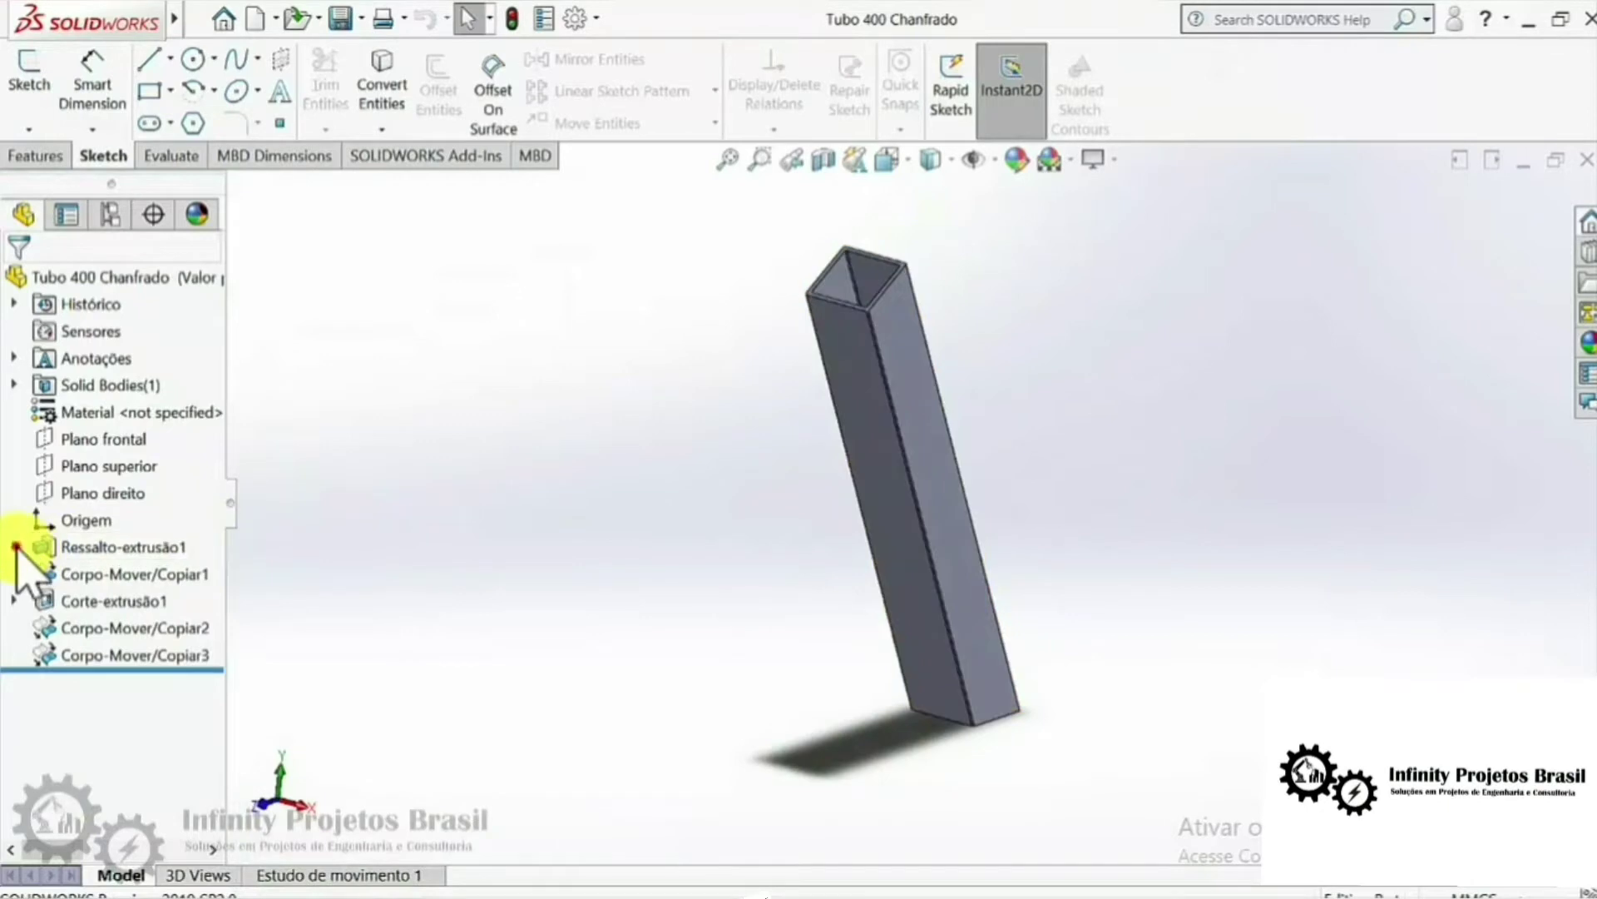
left_click(14, 546)
left_click(118, 577)
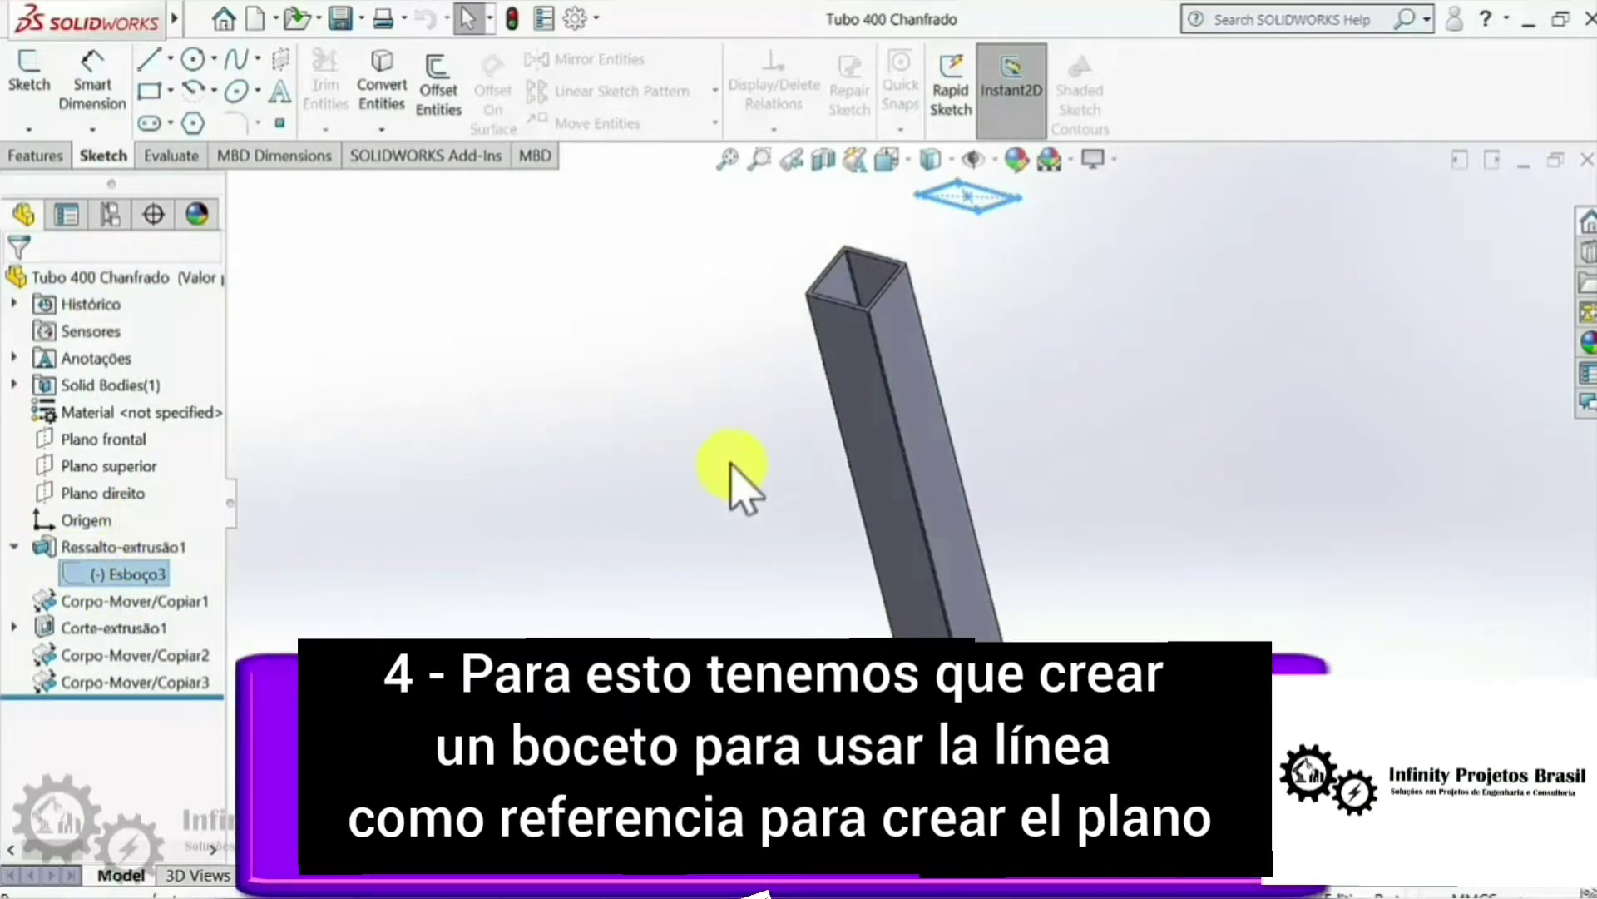
middle_click_drag(745, 491, 726, 593)
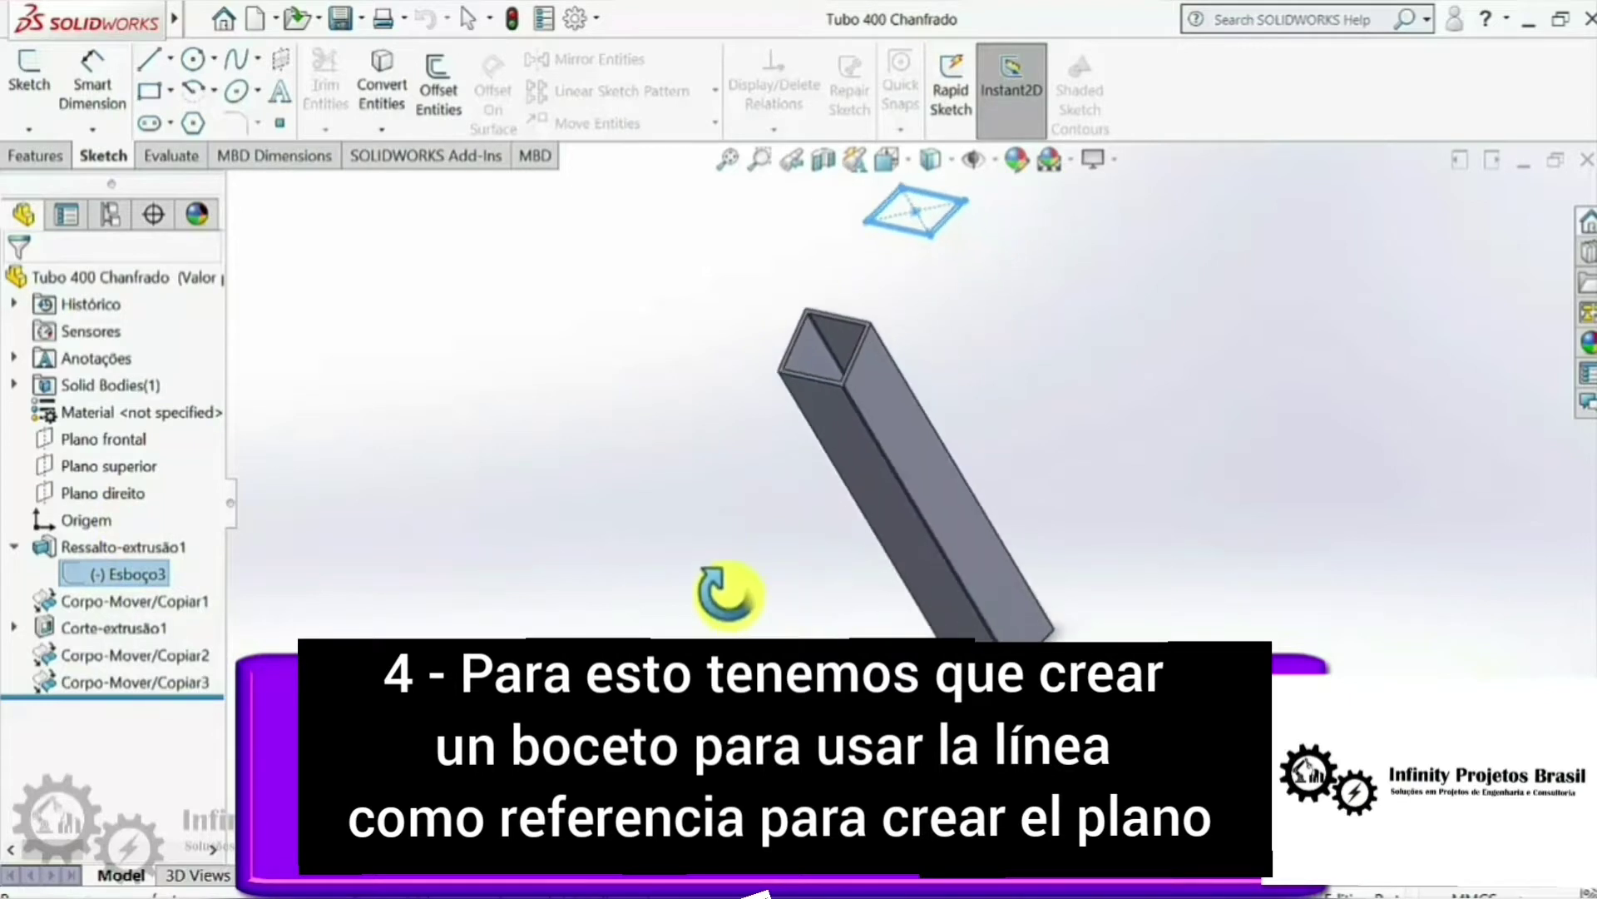
right_click(156, 574)
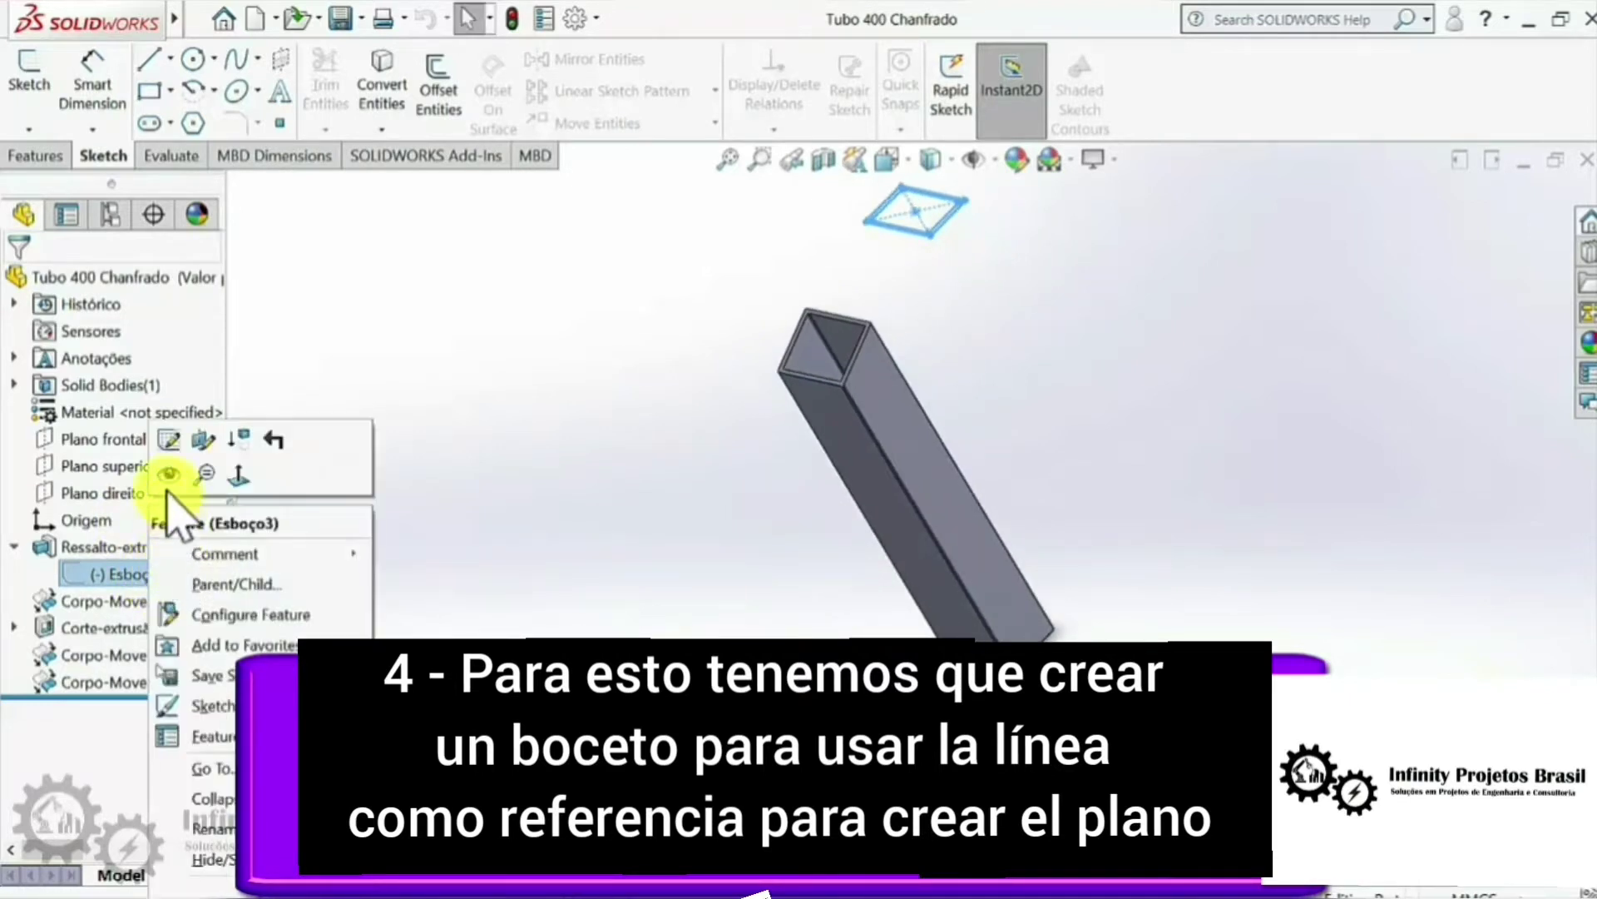
Step: Edit Esboço3 and draw a line from the square profile's centre out past the tube
left_click(173, 441)
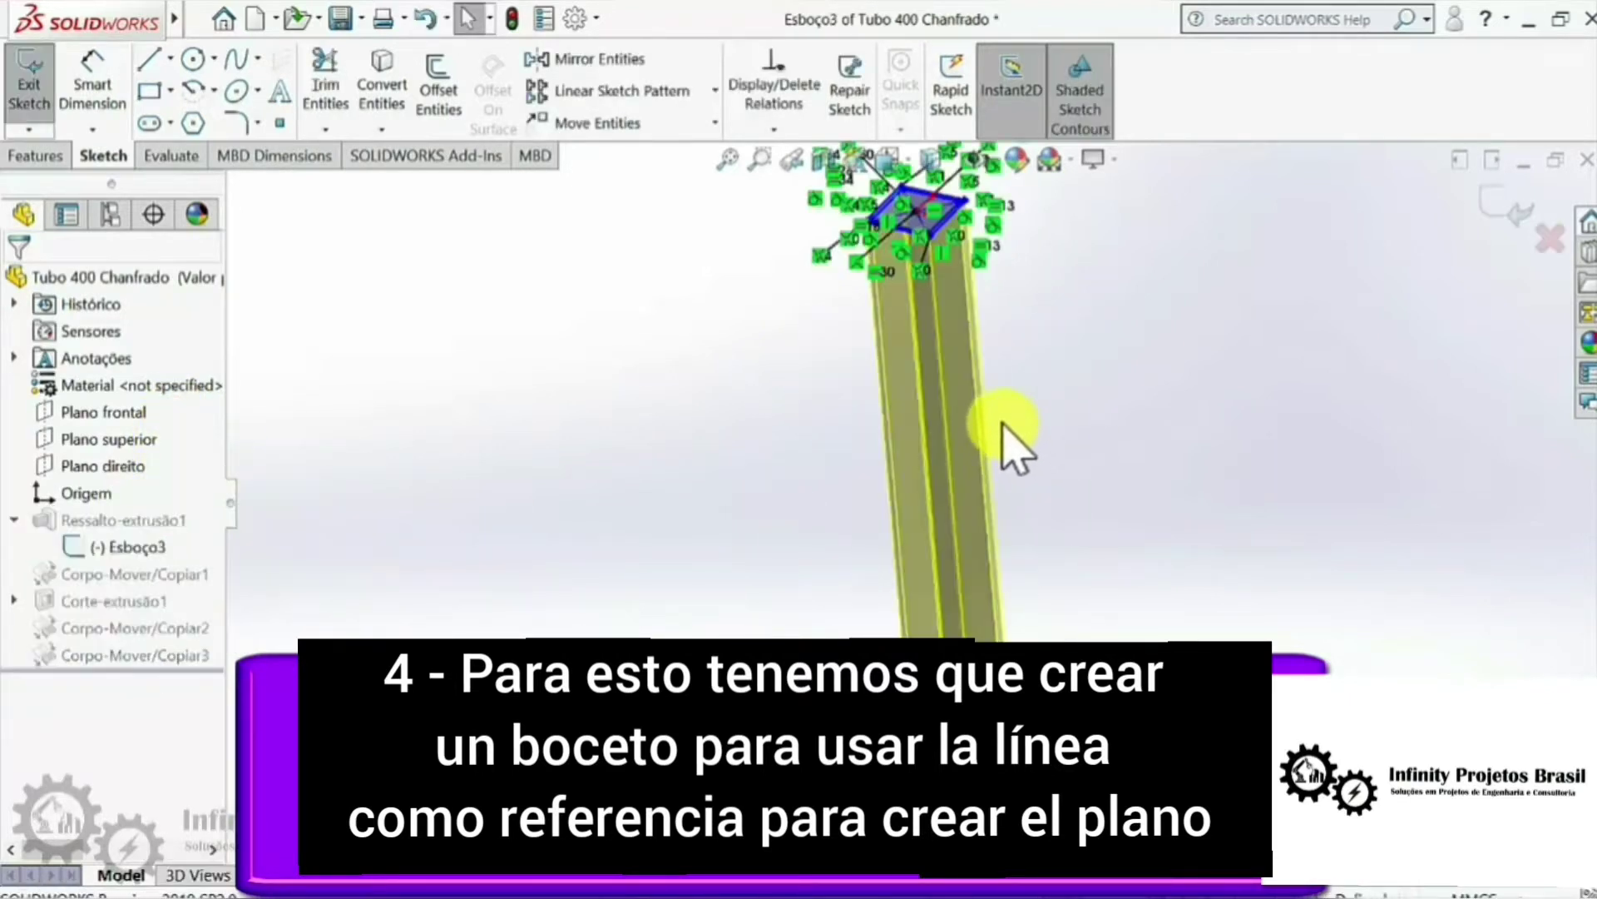
scroll(1040, 466, "down", 3)
scroll(1119, 583, "down", 3)
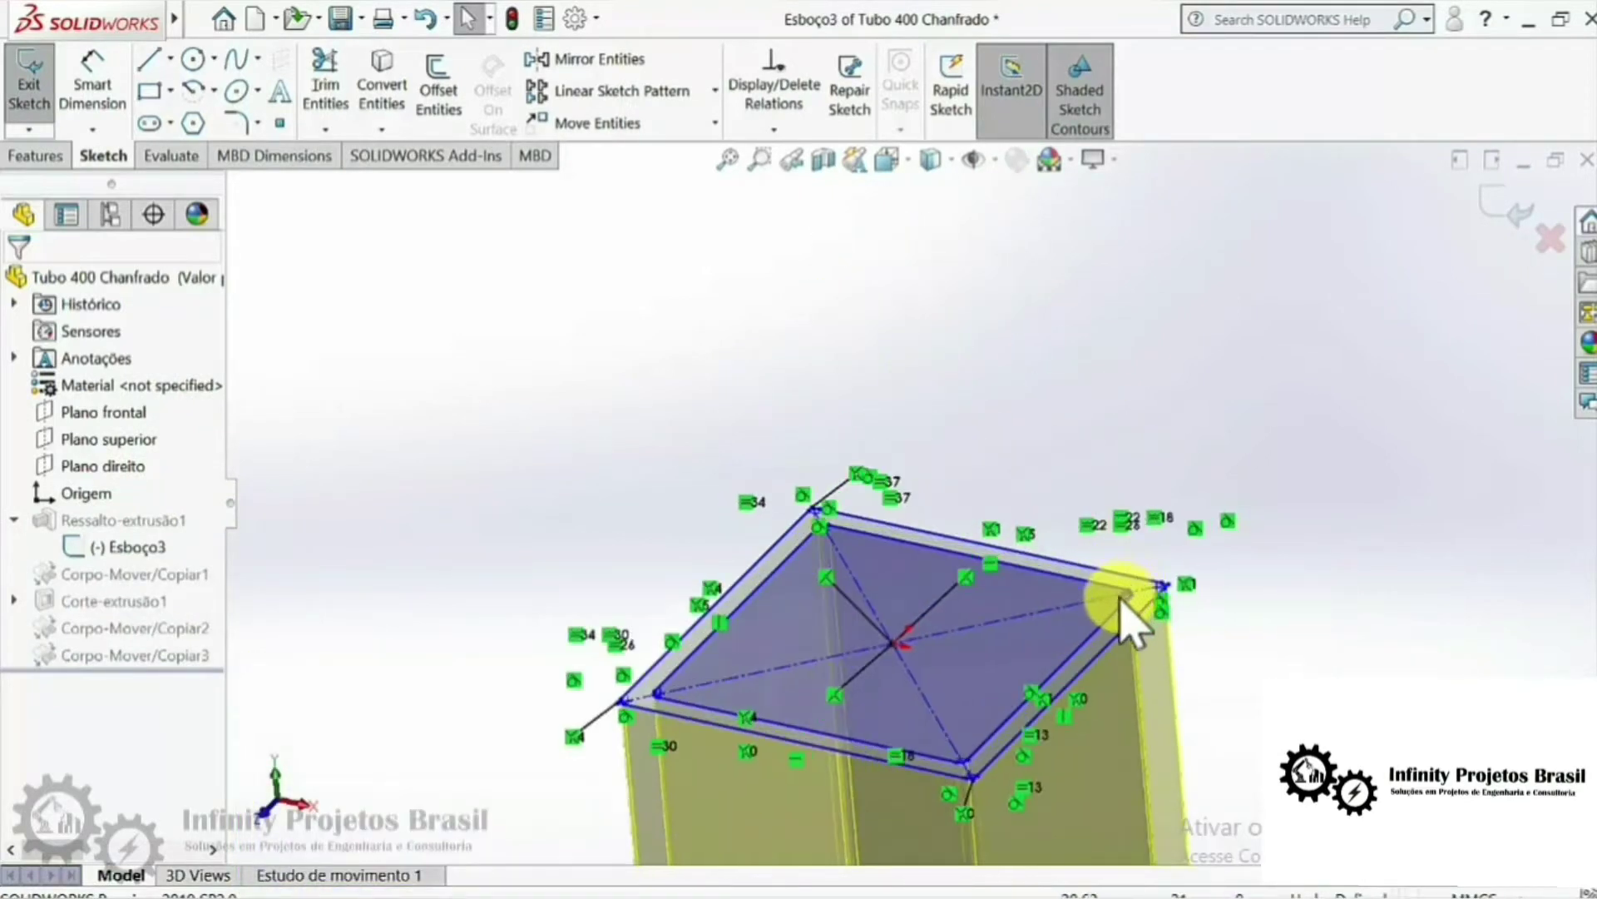
key("l")
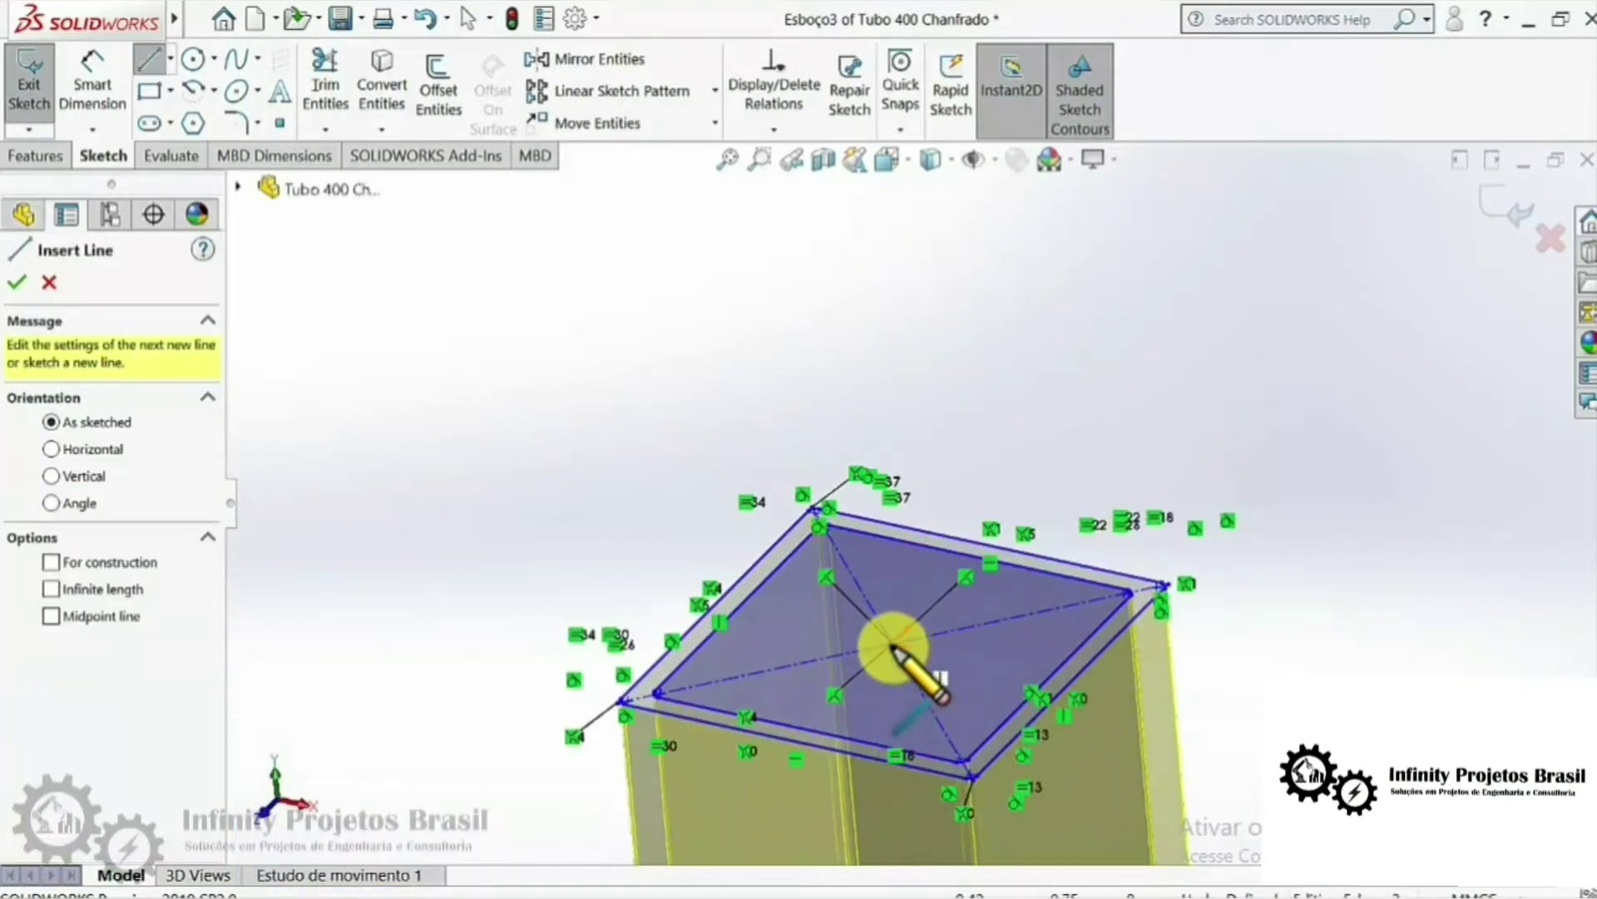
left_click(892, 643)
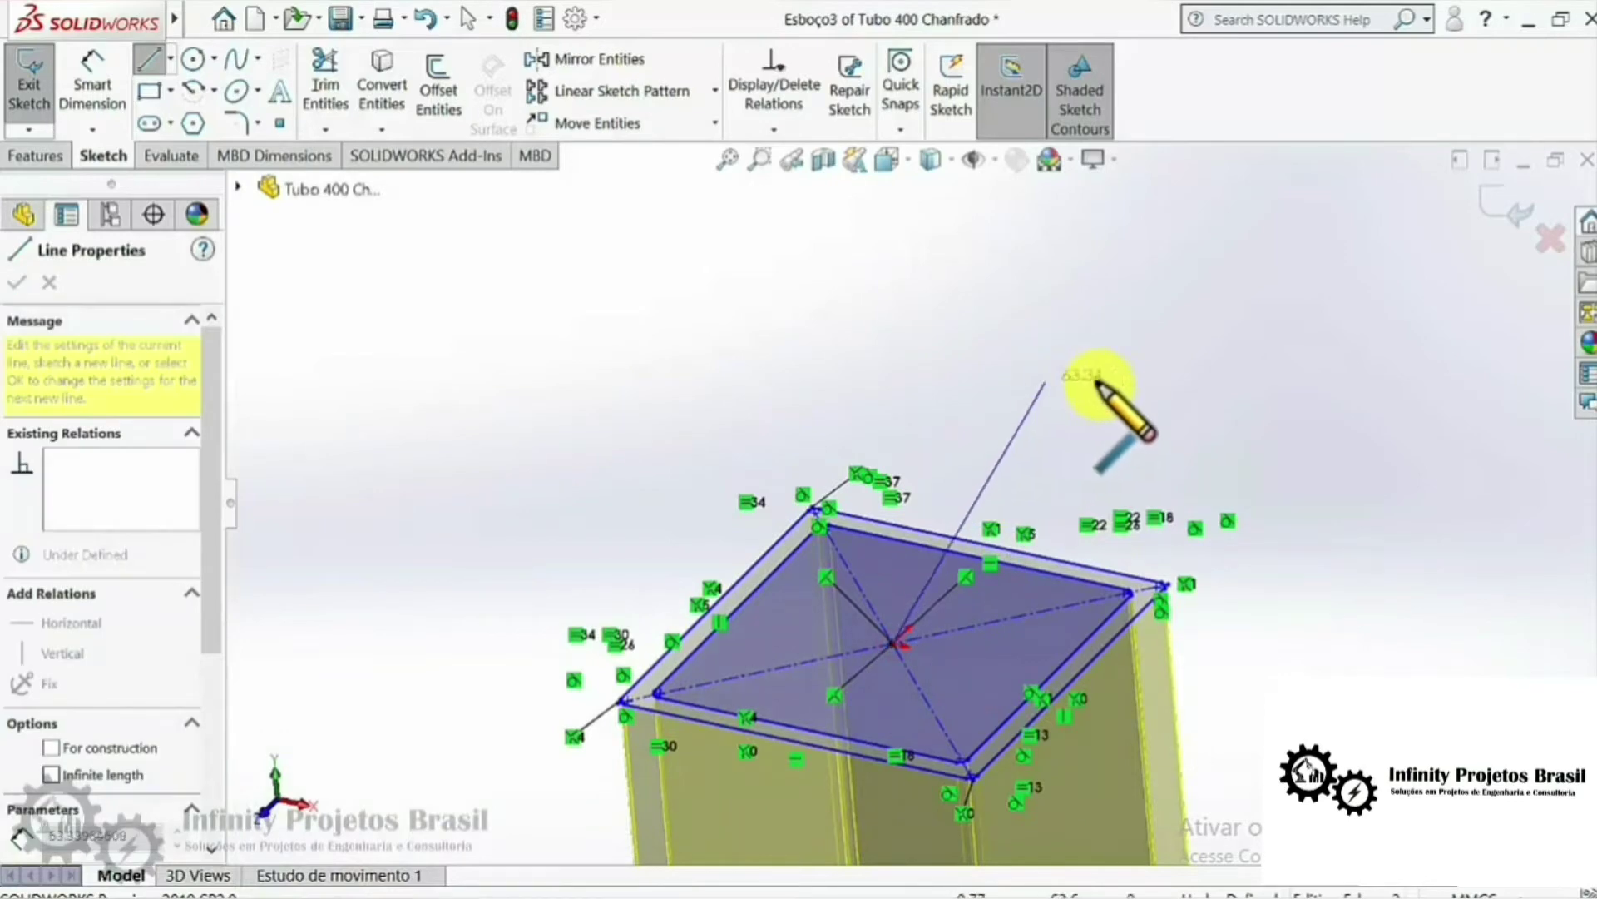
left_click(1136, 402)
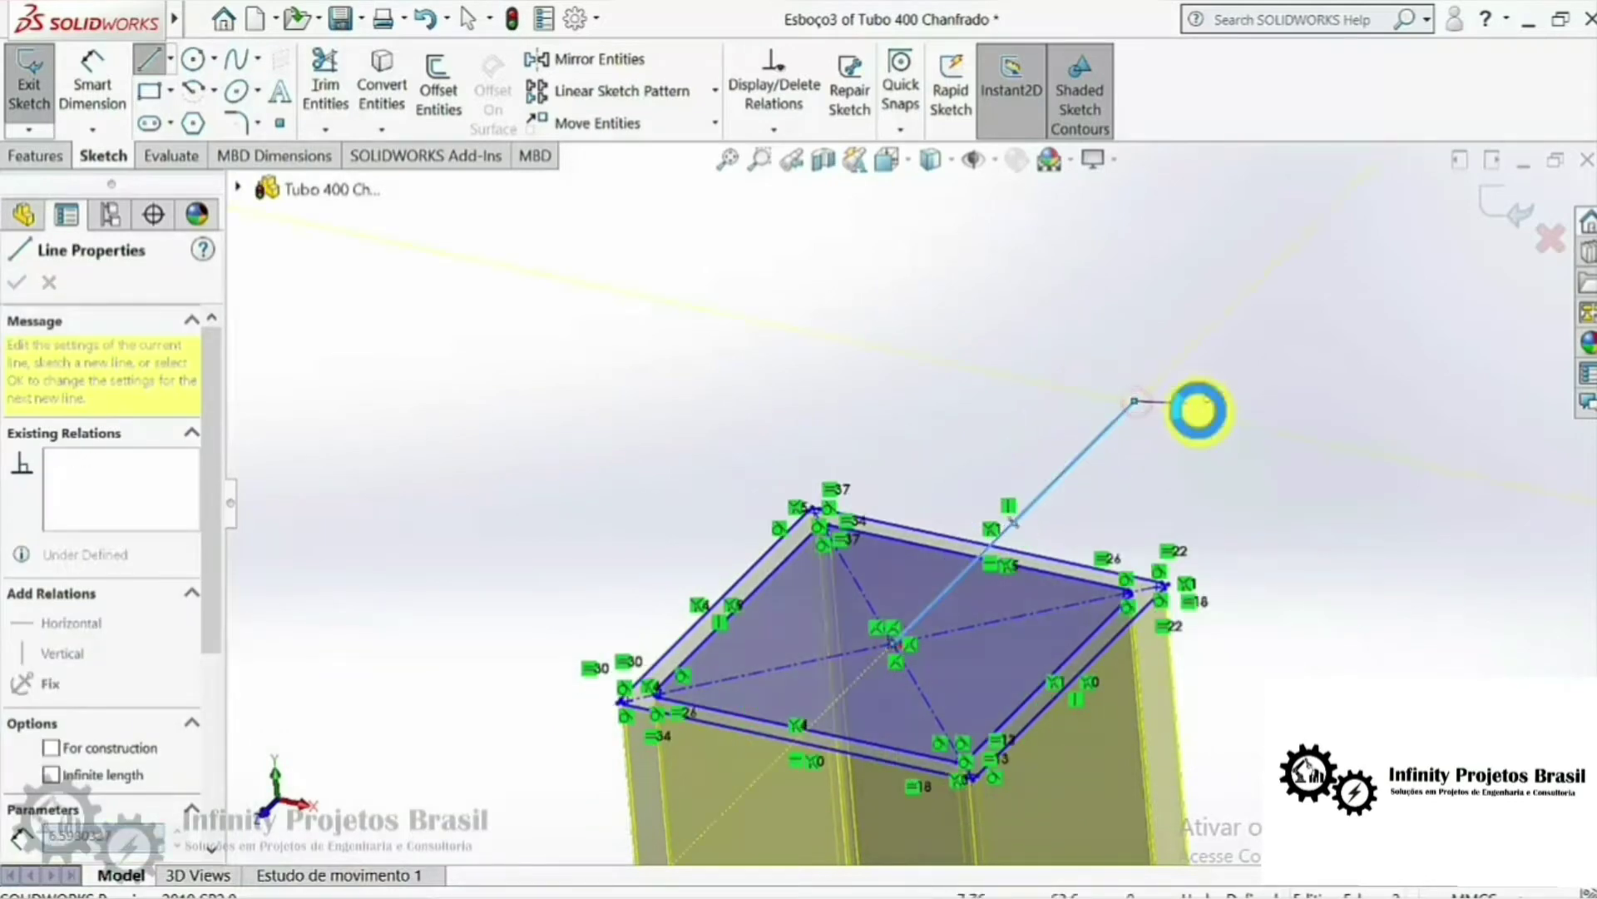
key("Escape")
Step: Make the new line construction geometry and exit the sketch
left_click(1035, 431)
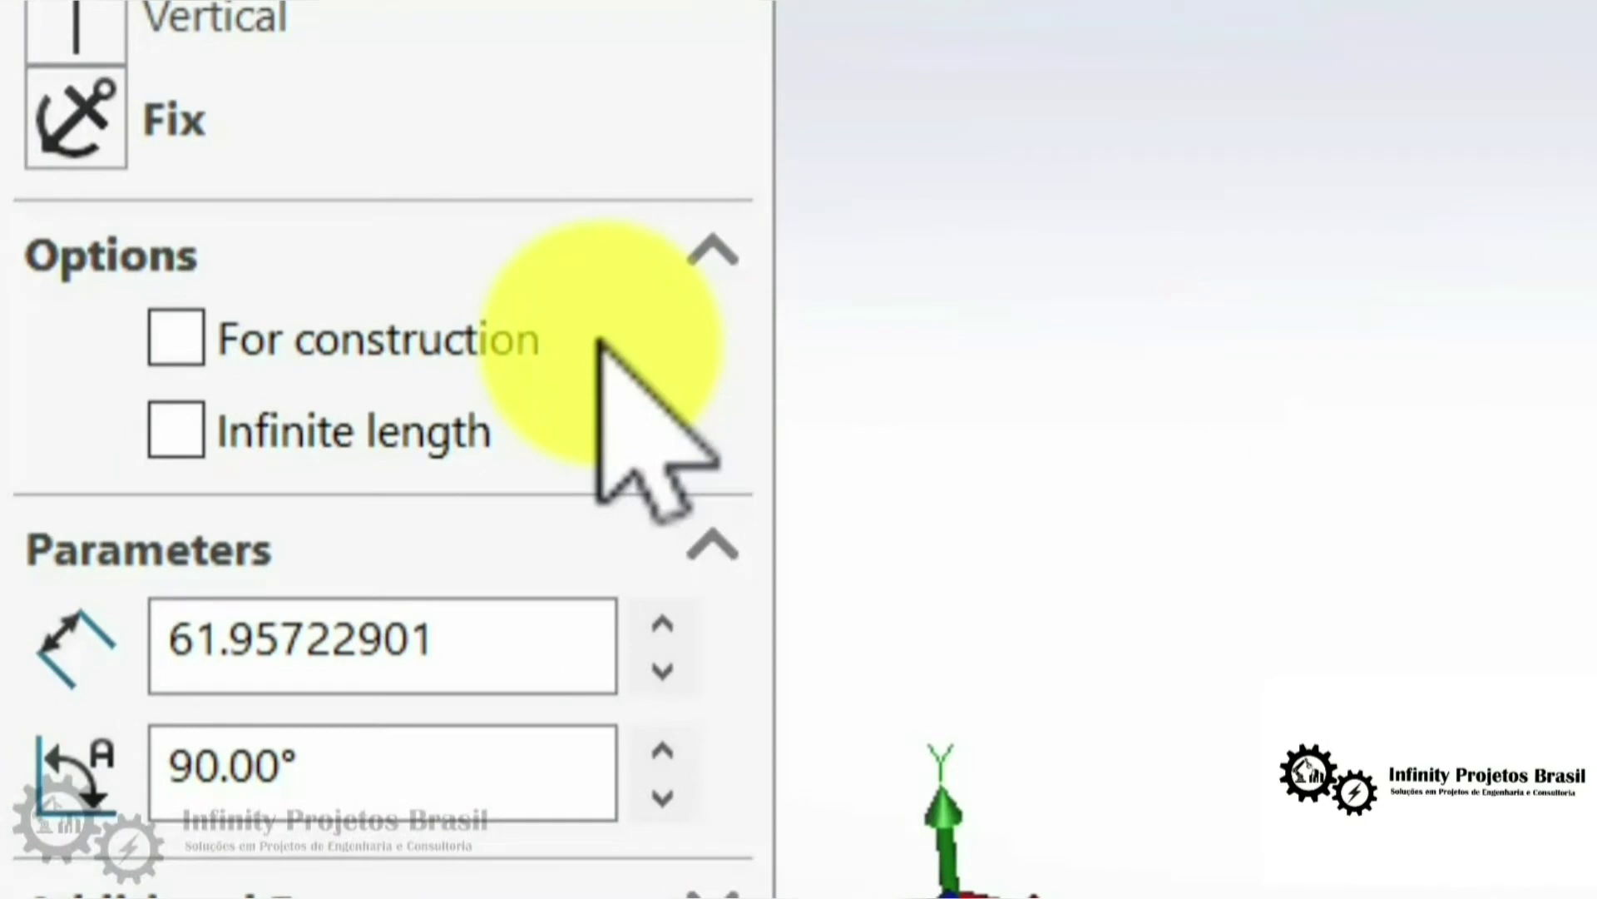
left_click(435, 339)
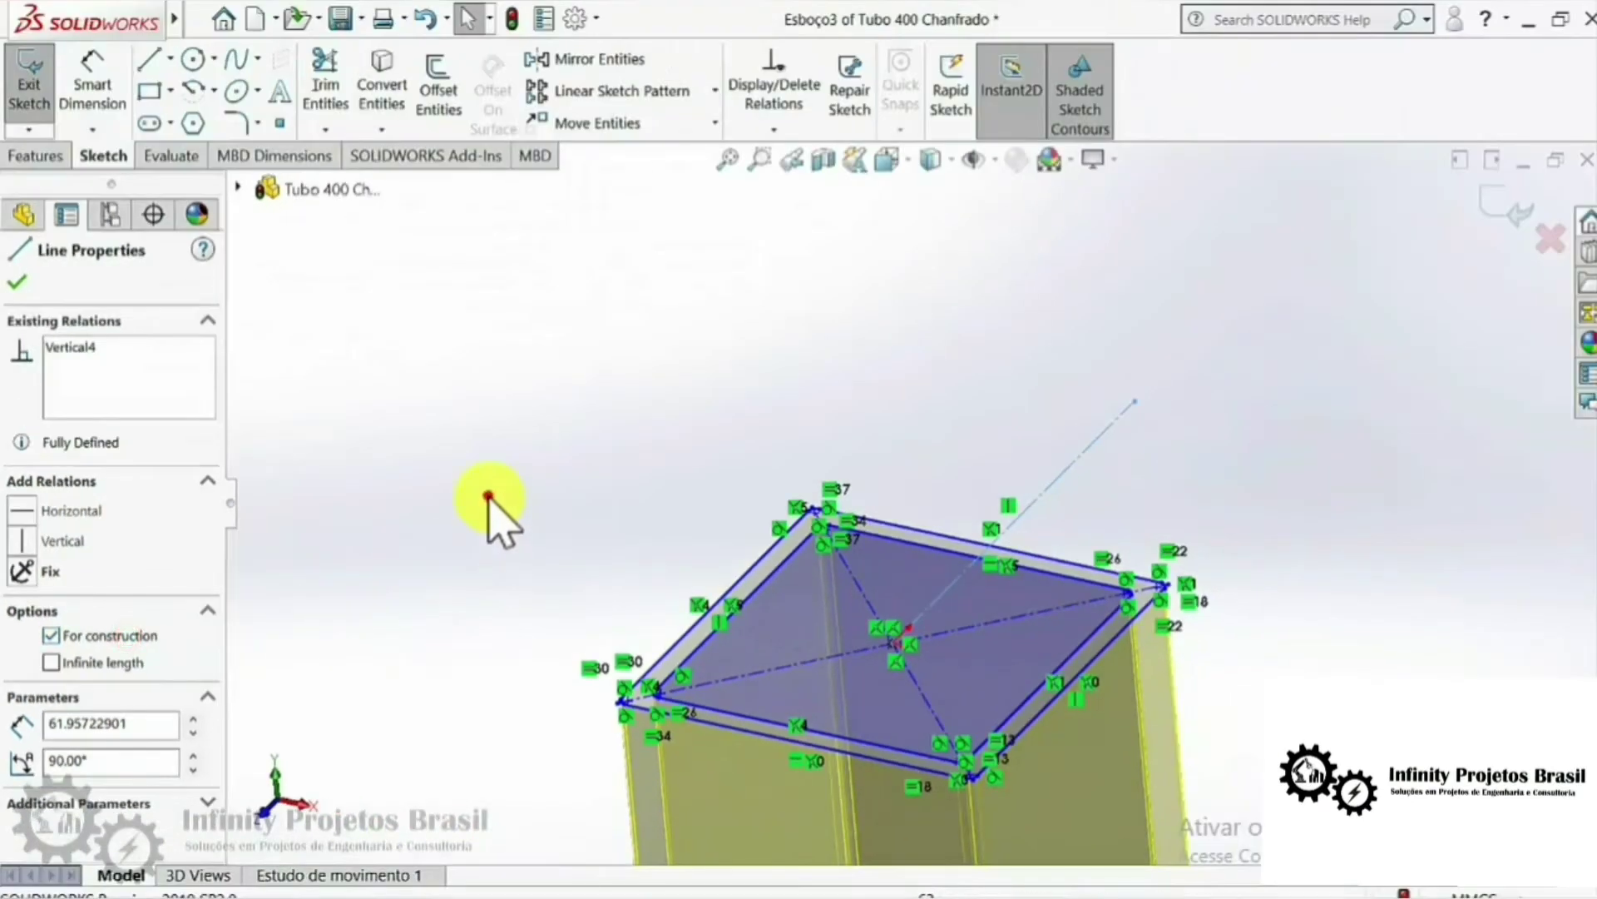
left_click(489, 496)
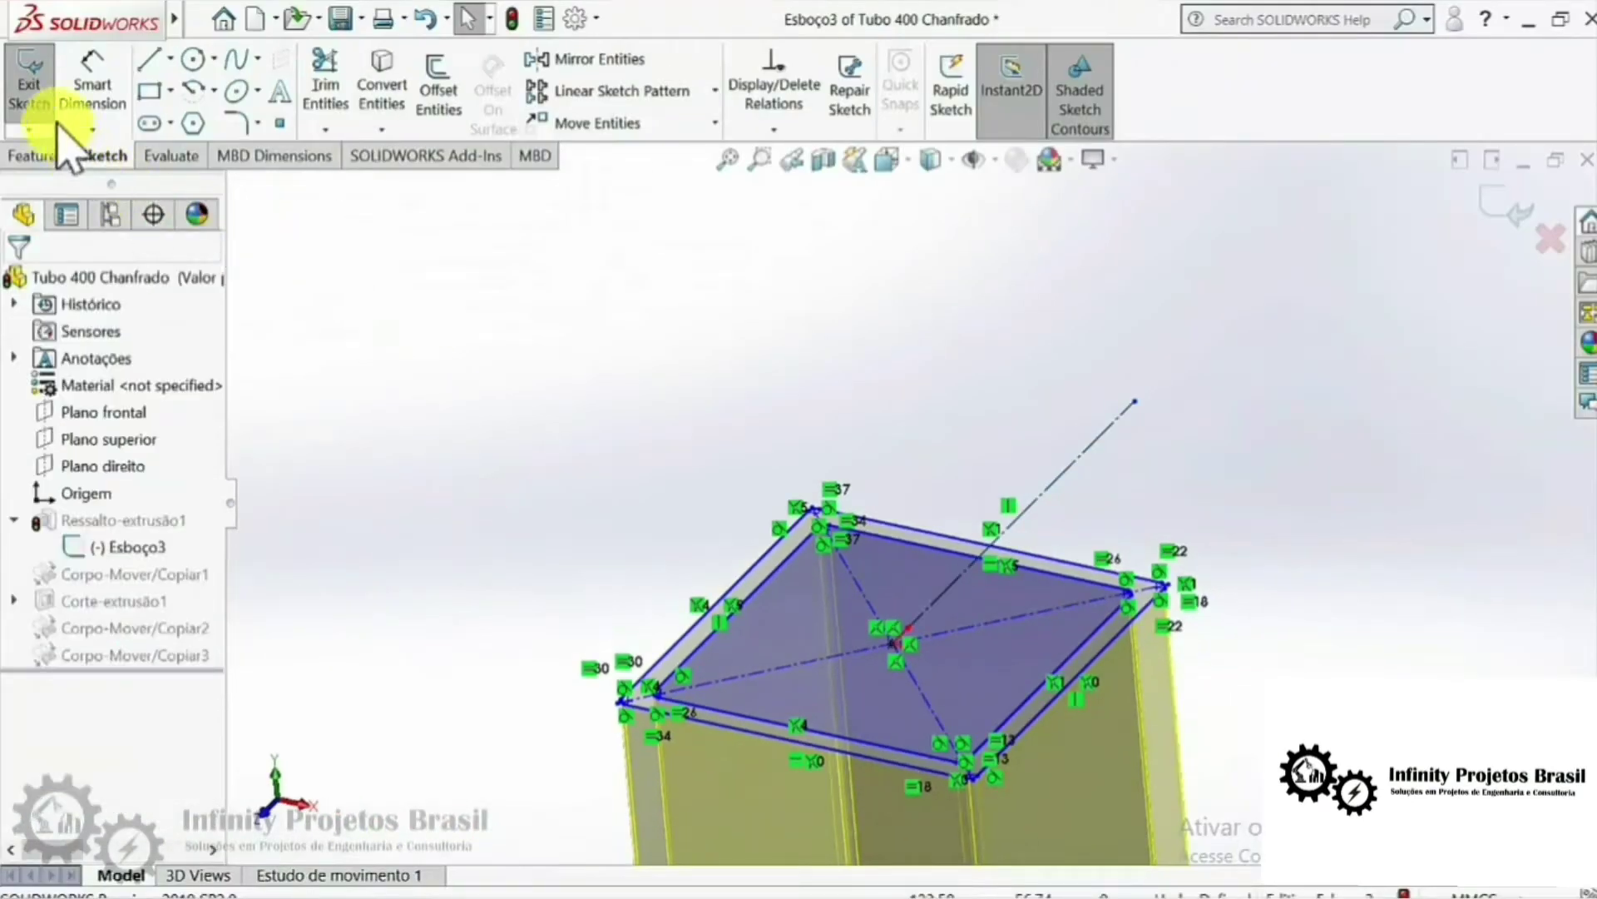
key("ctrl+b")
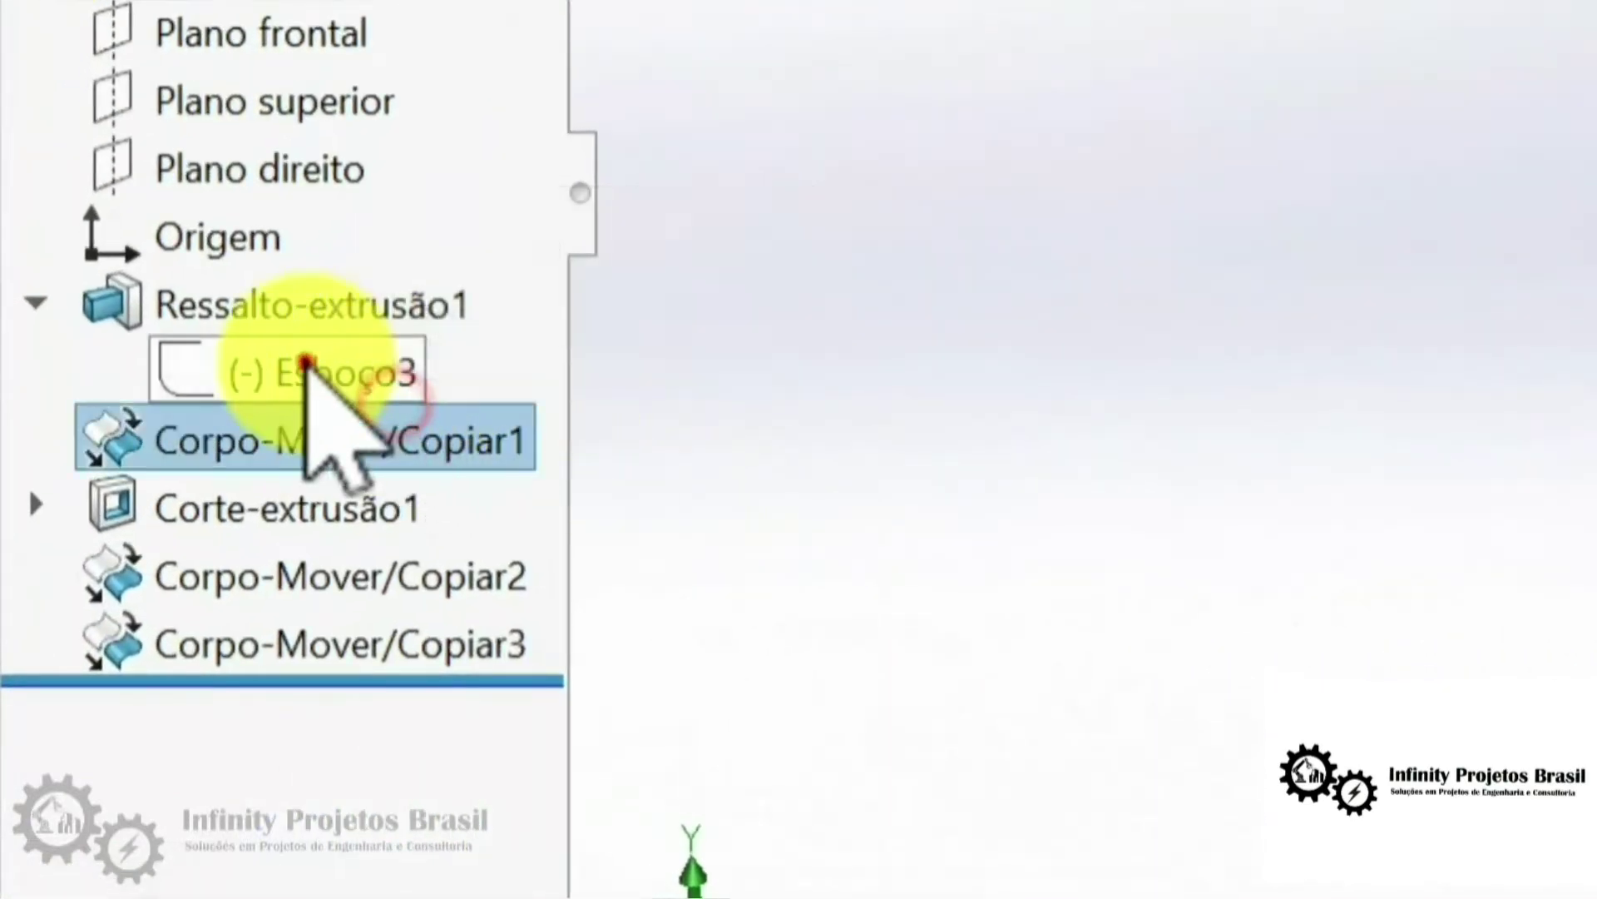
Step: Make the Esboço3 sketch visible in the tube part
left_click(312, 374)
left_click(361, 282)
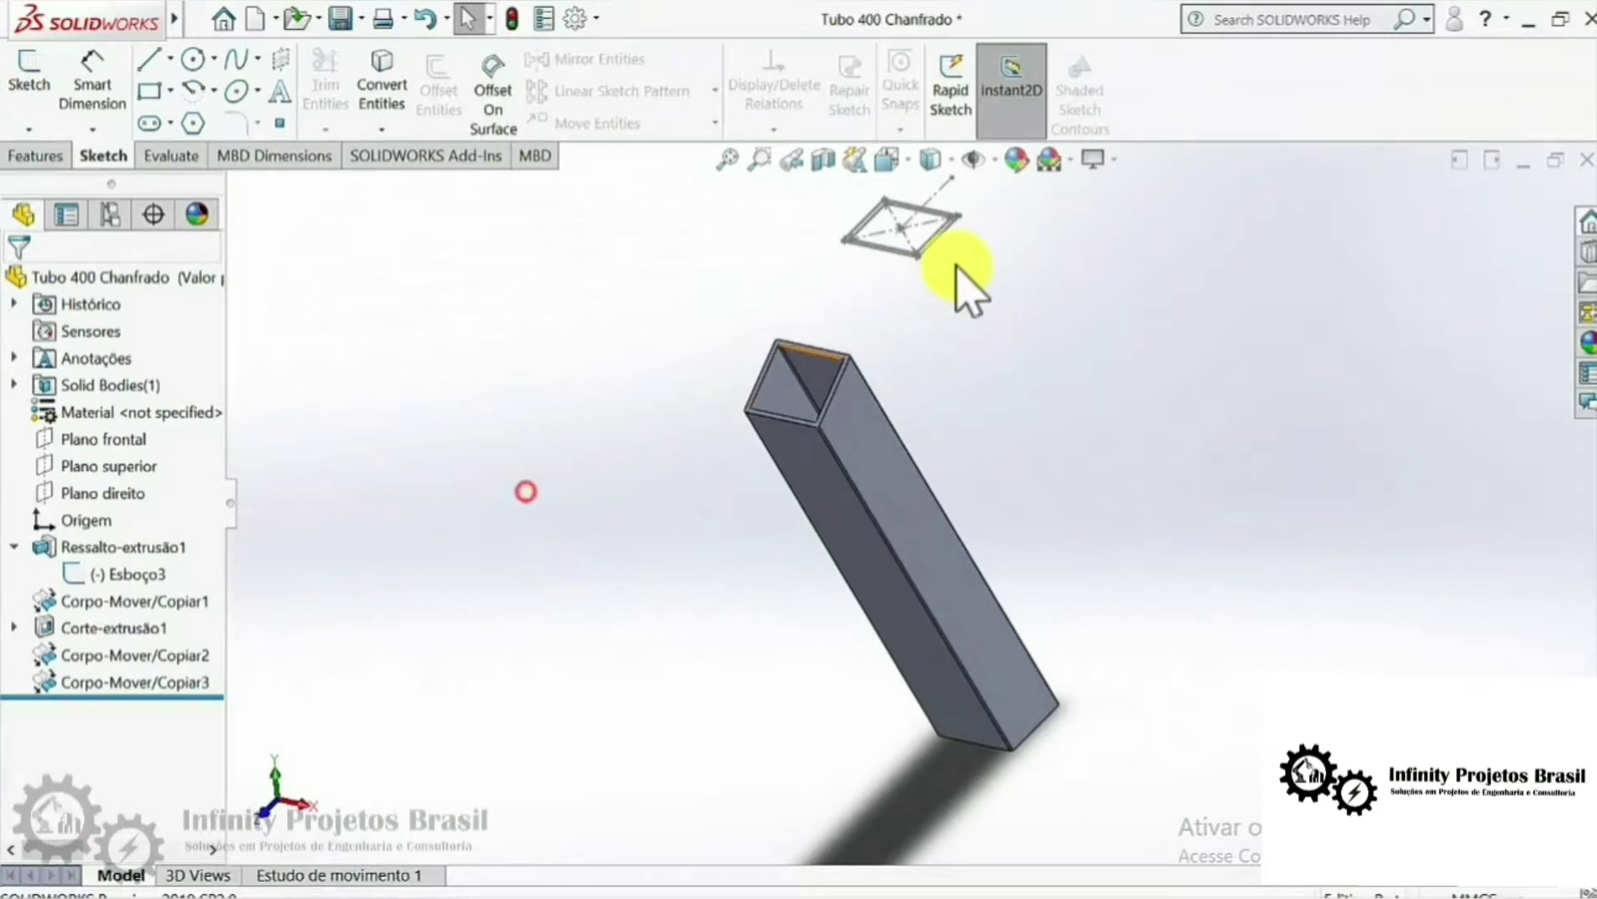
scroll(973, 249, "down", 2)
scroll(998, 222, "down", 2)
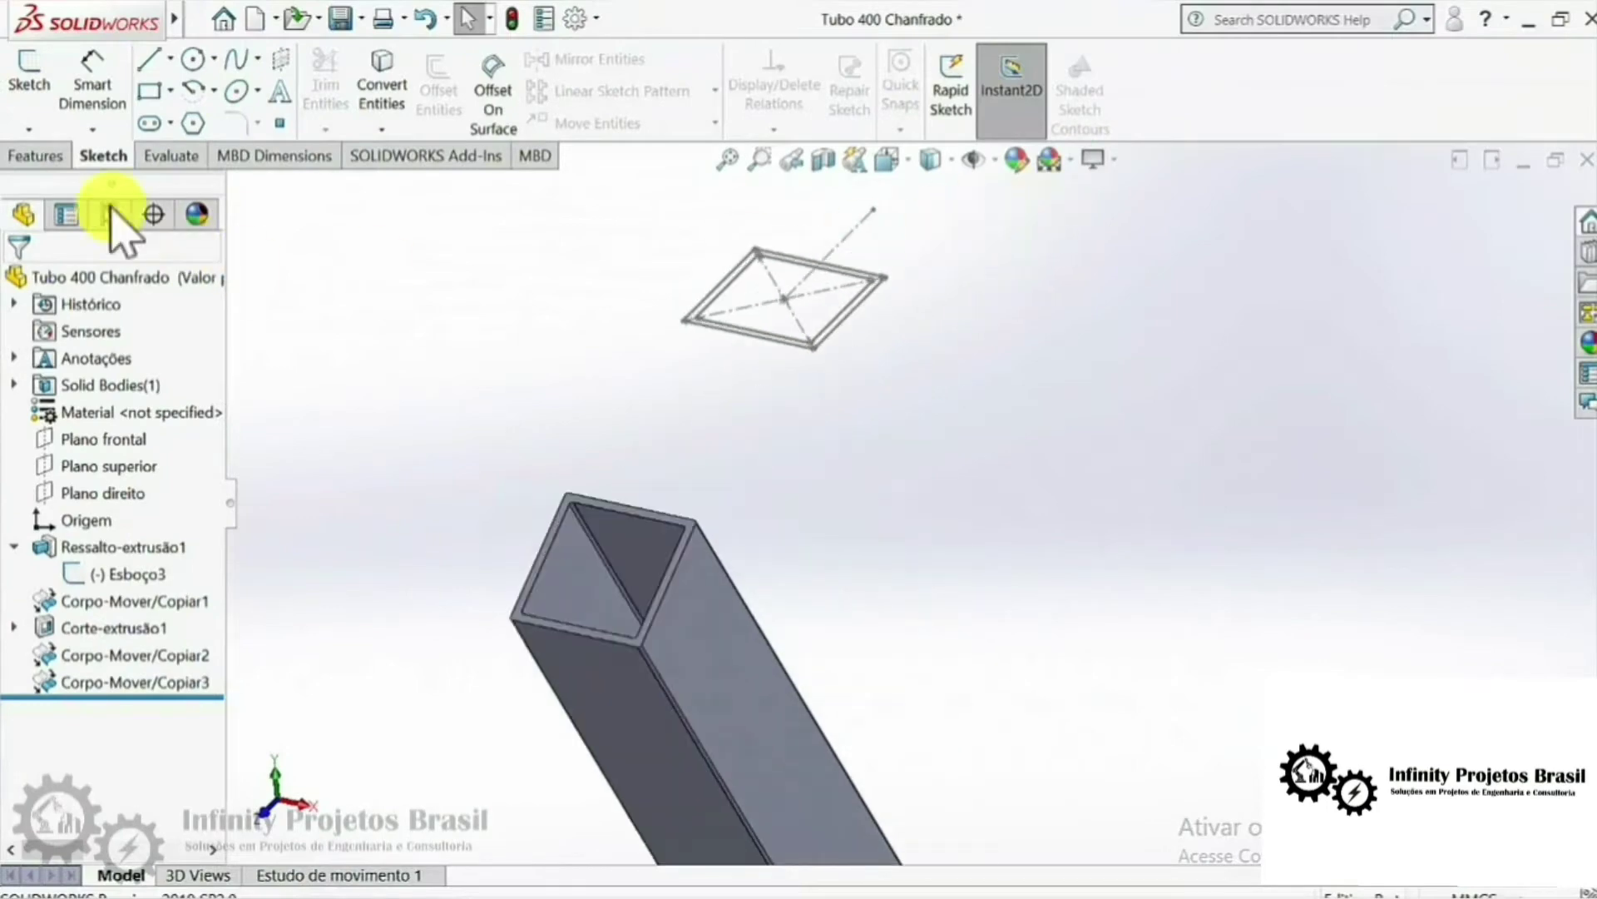
Step: Create reference plane Plane1 from the construction line and the tube's end face
left_click(35, 156)
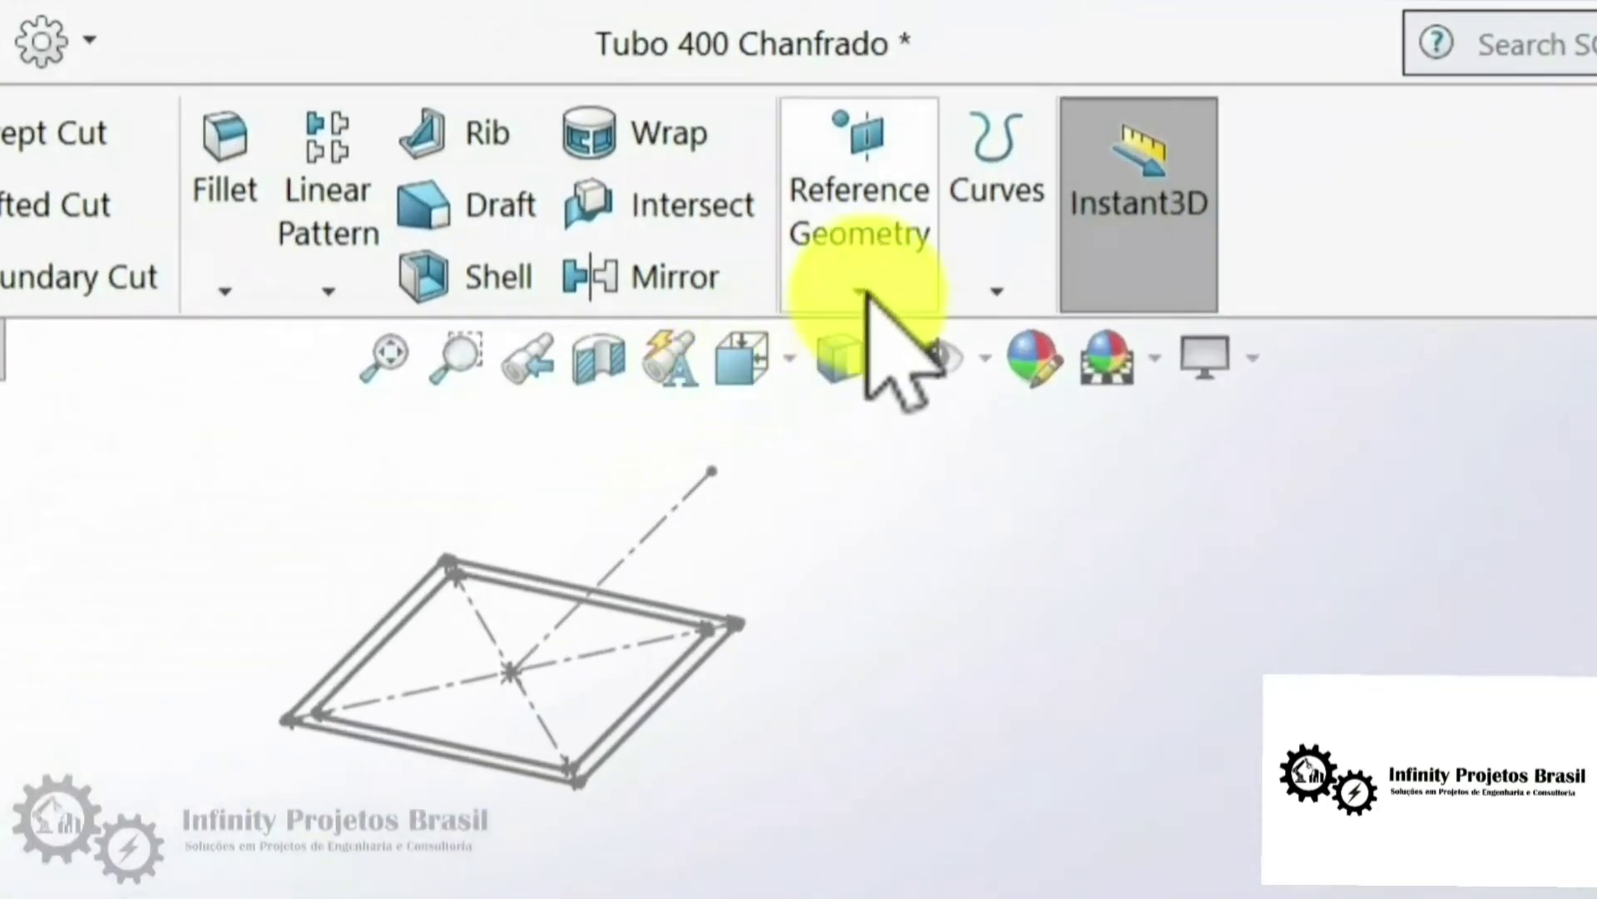
left_click(892, 236)
left_click(938, 353)
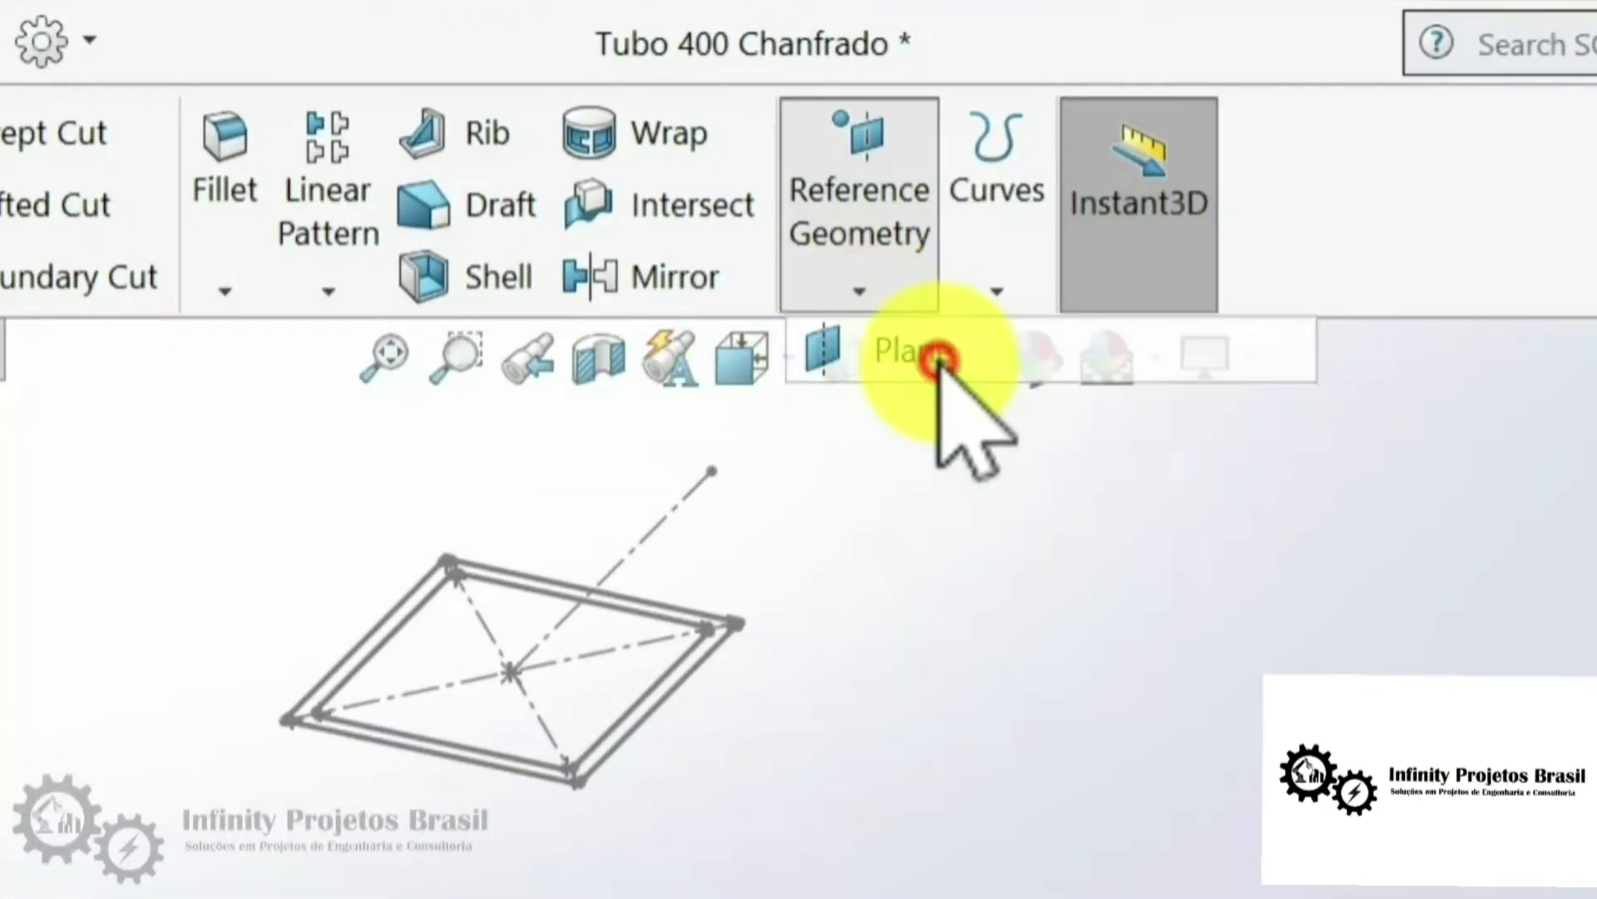
left_click(656, 535)
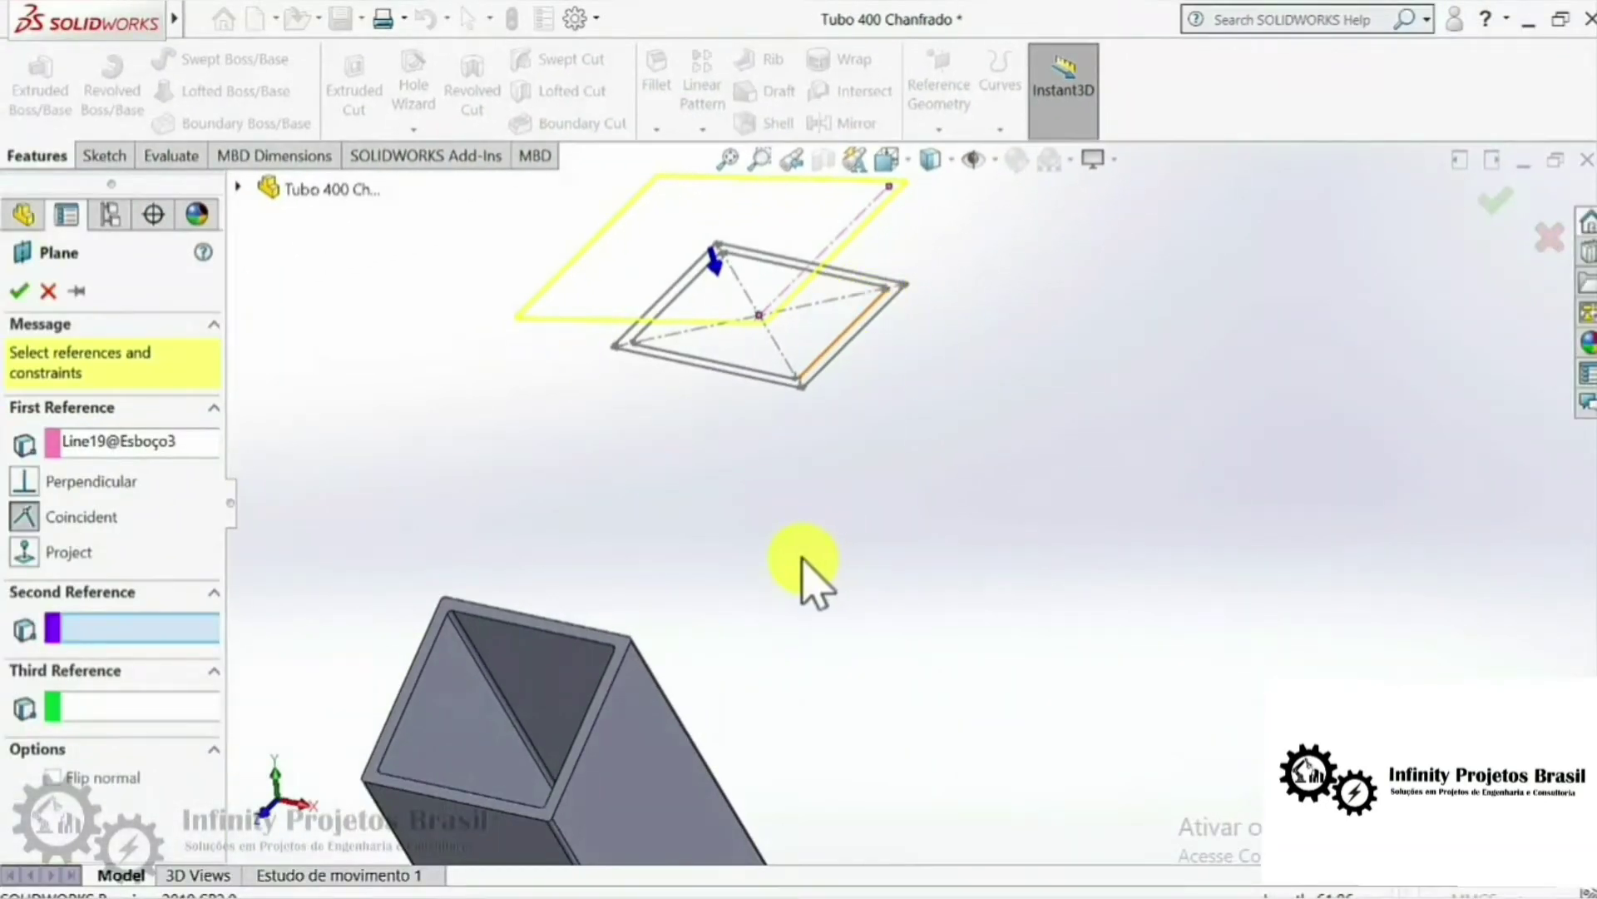
scroll(676, 583, "down", 2)
left_click(672, 543)
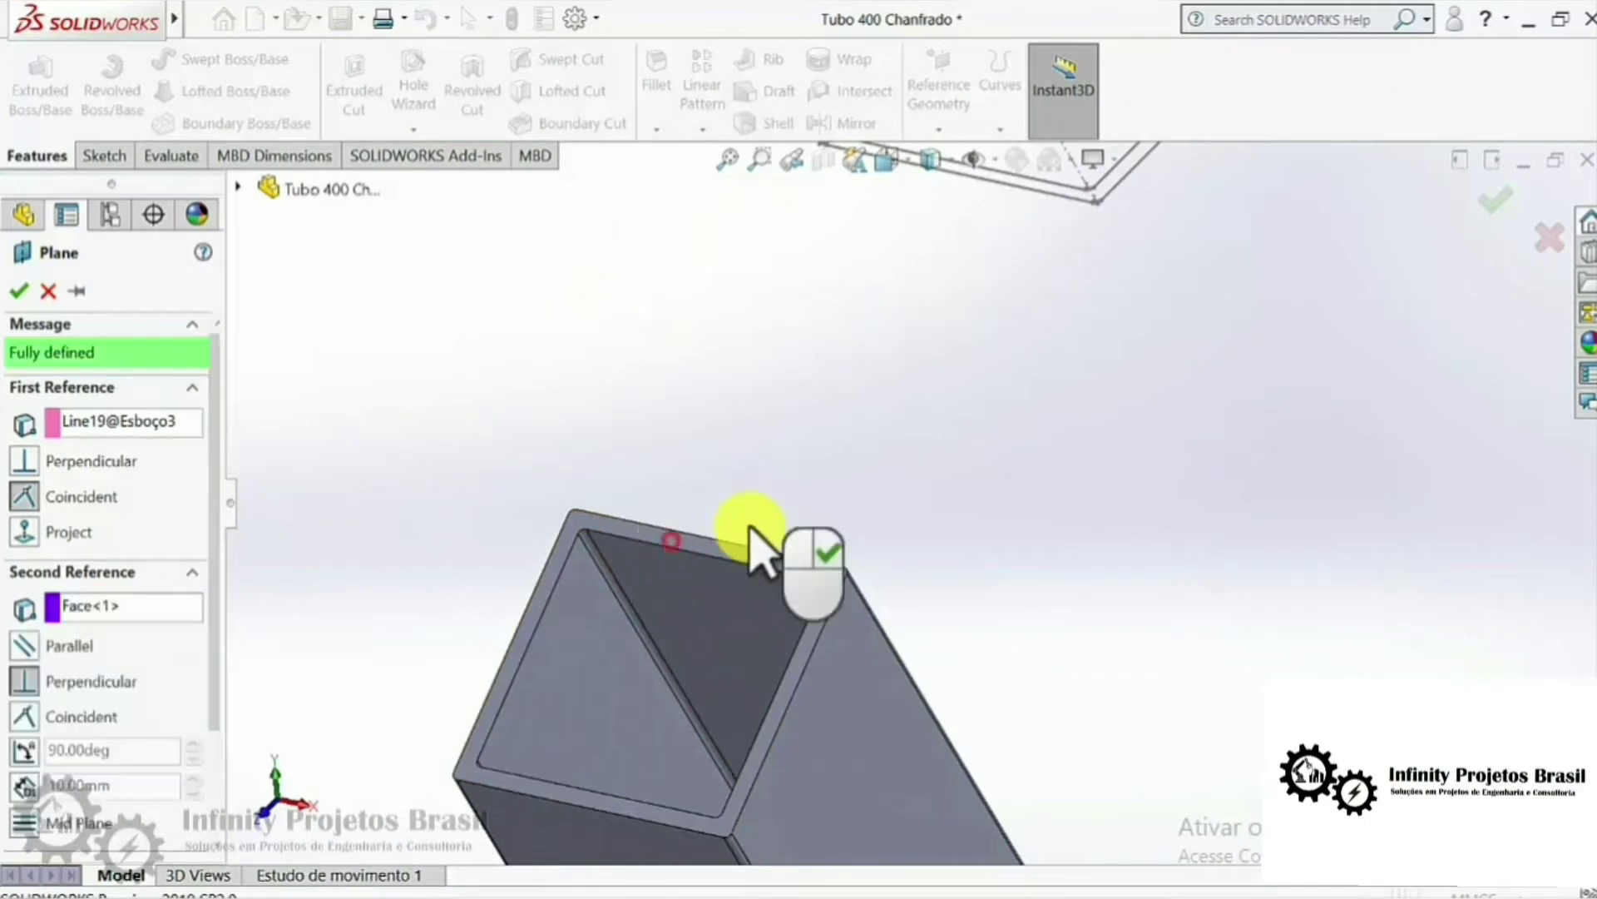
mouse_move(755, 541)
middle_mouse_down()
mouse_move(1105, 435)
mouse_move(58, 432)
middle_mouse_up()
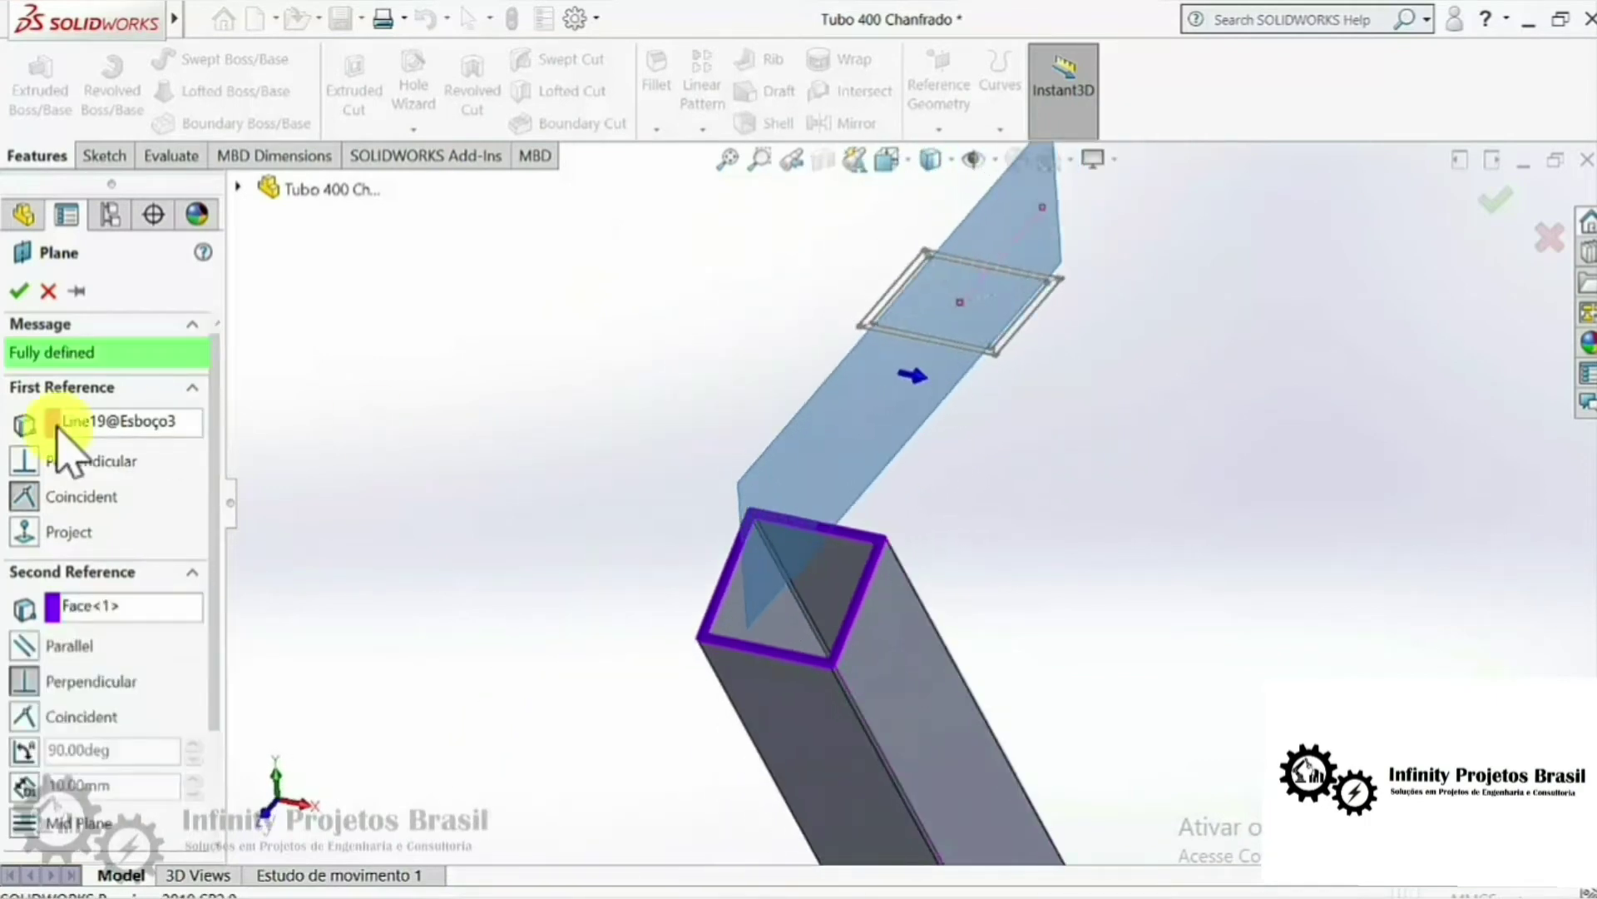
left_click(19, 293)
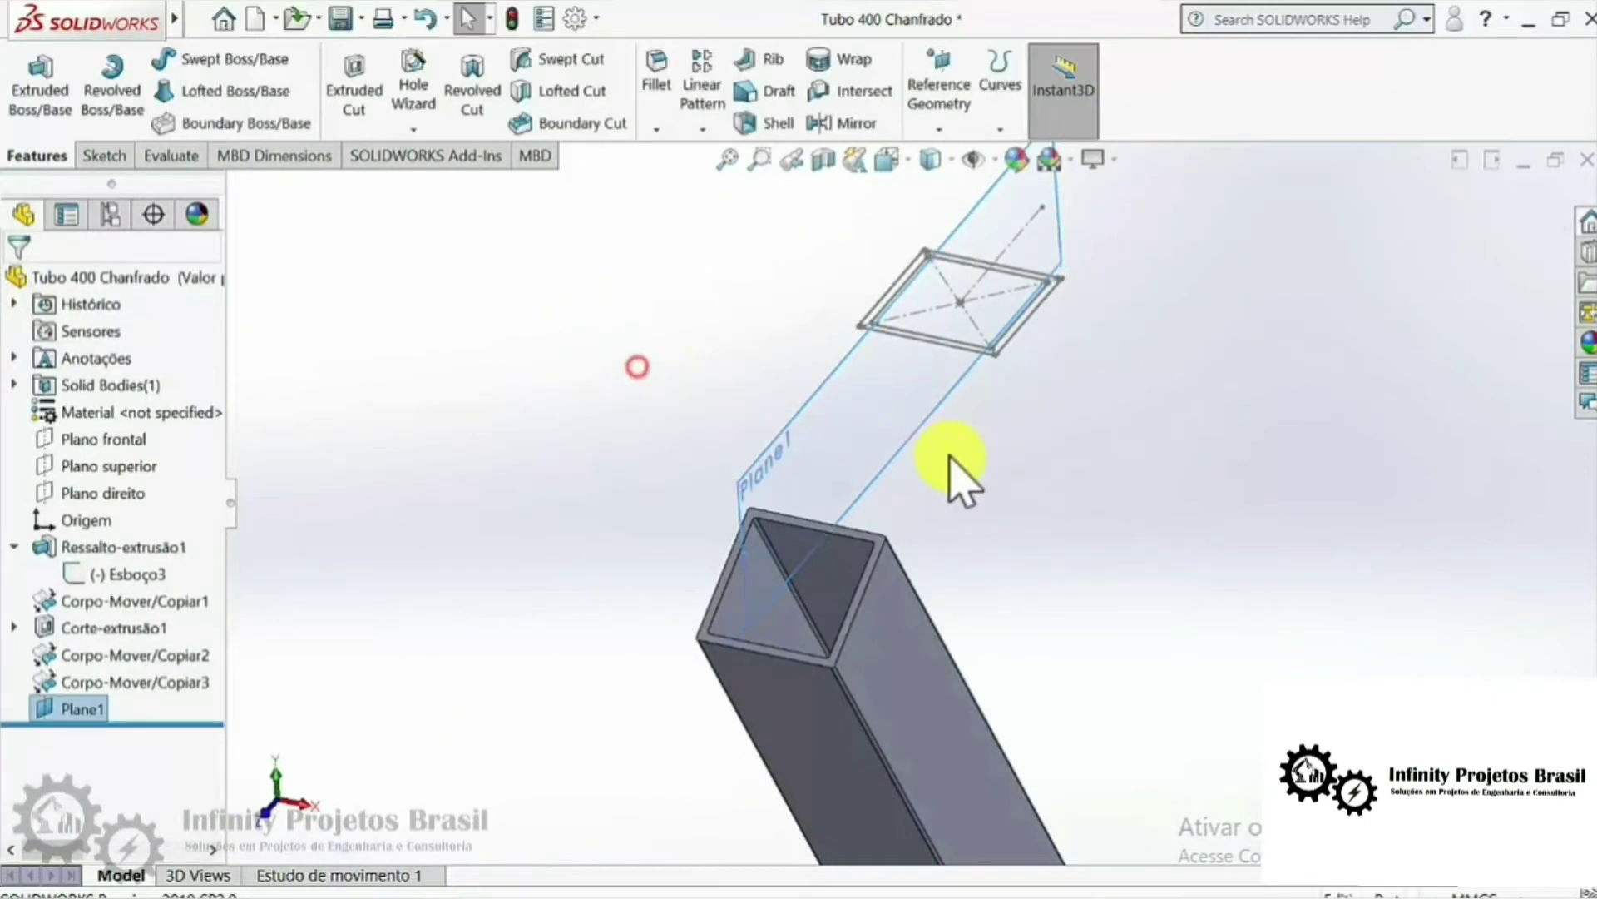
mouse_move(956, 475)
middle_mouse_down()
mouse_move(1070, 510)
mouse_move(1052, 535)
middle_mouse_up()
Step: Switch to the Serra assembly and rebuild it with the changed tube
key("ctrl+Tab")
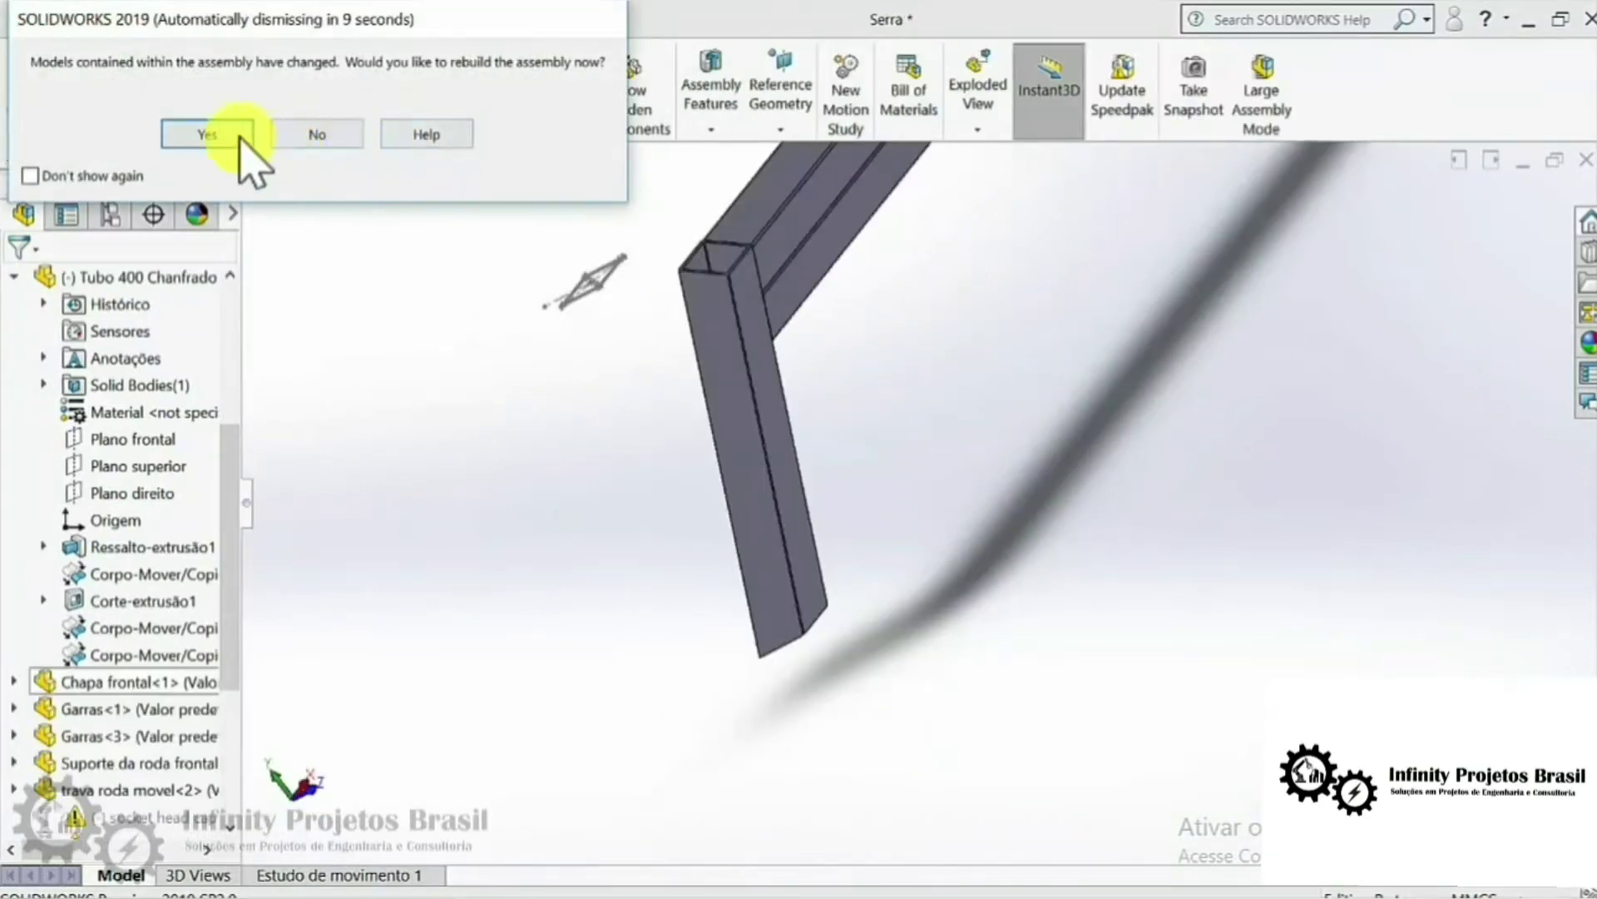
left_click(218, 135)
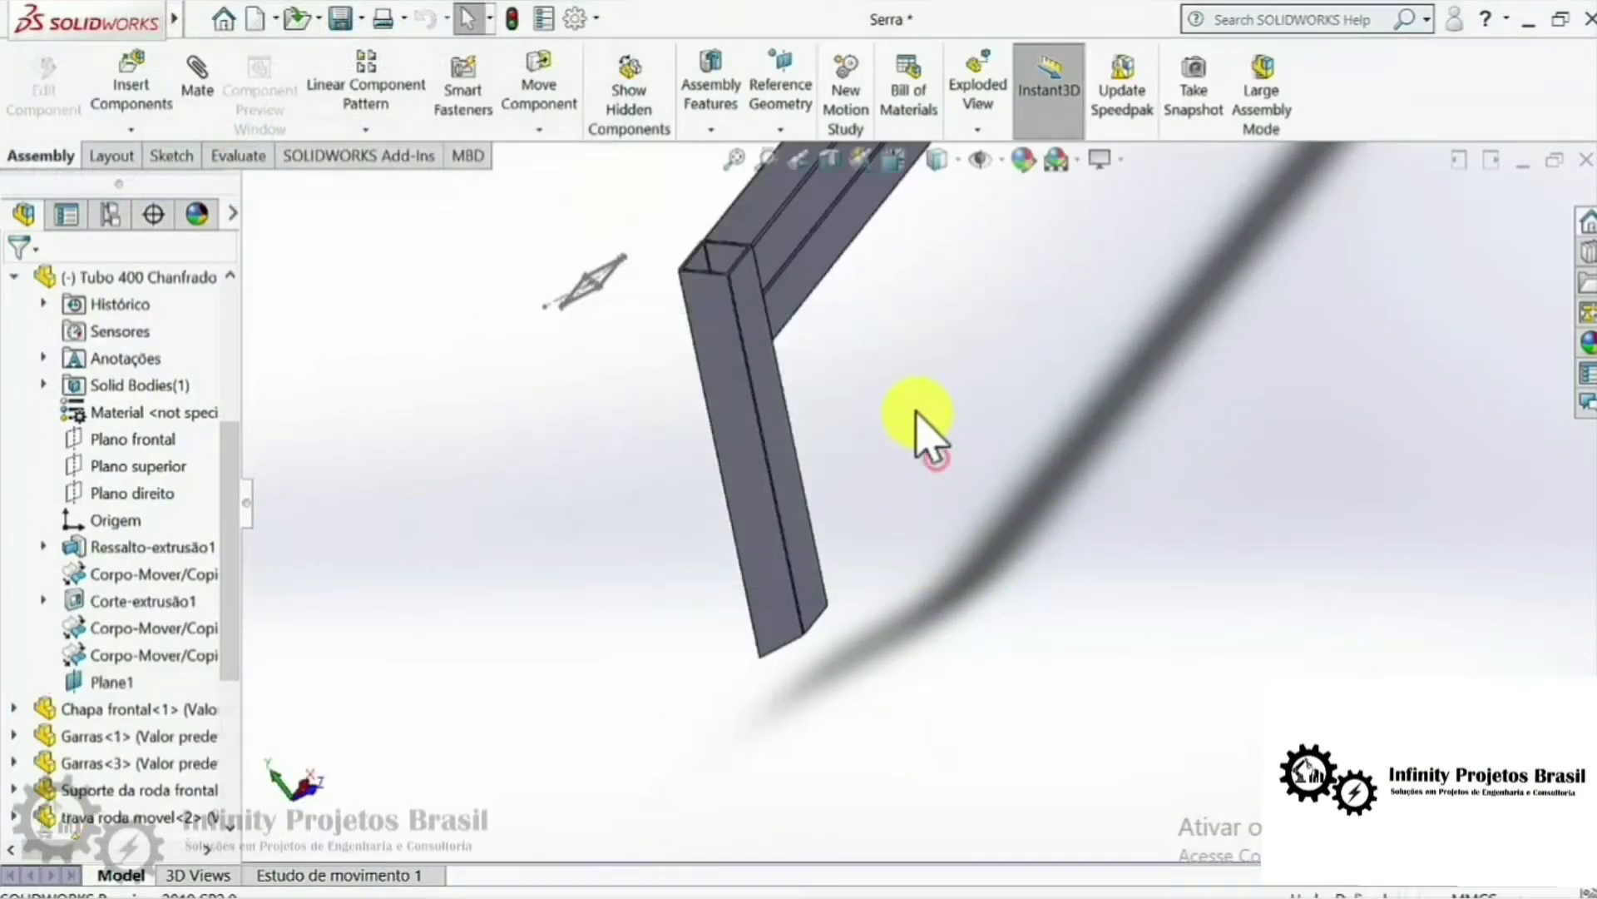
mouse_move(915, 416)
middle_mouse_down()
mouse_move(962, 436)
mouse_move(998, 488)
mouse_move(925, 485)
middle_mouse_up()
scroll(732, 533, "down", 3)
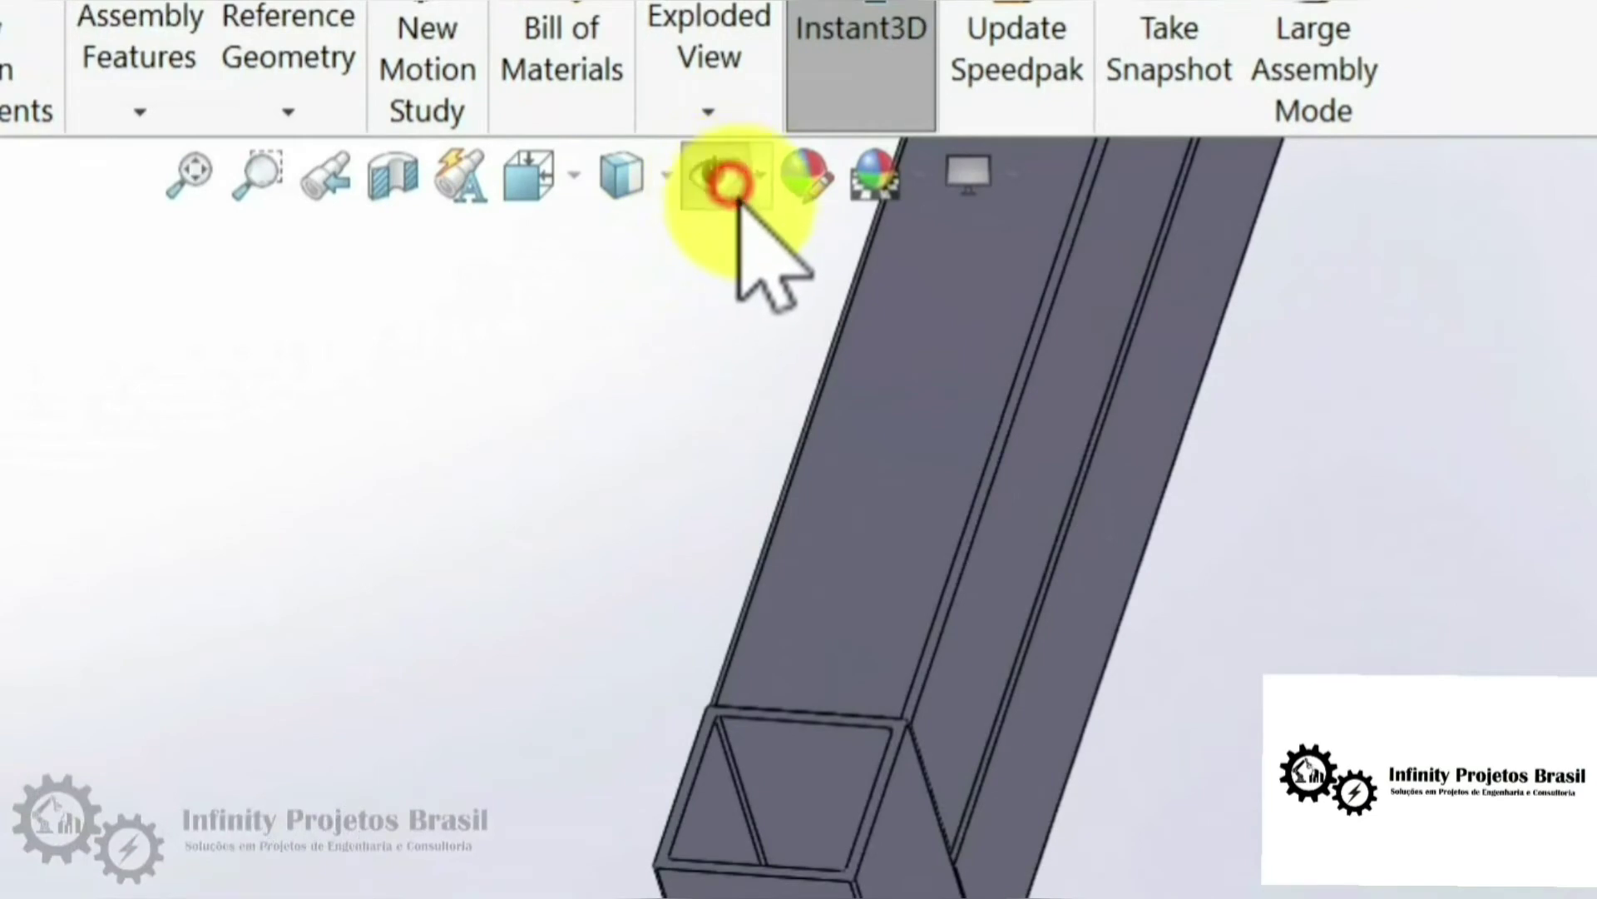
Step: Turn on plane visibility in the assembly, then return to the Tubo 400 Chanfrado part
left_click(760, 175)
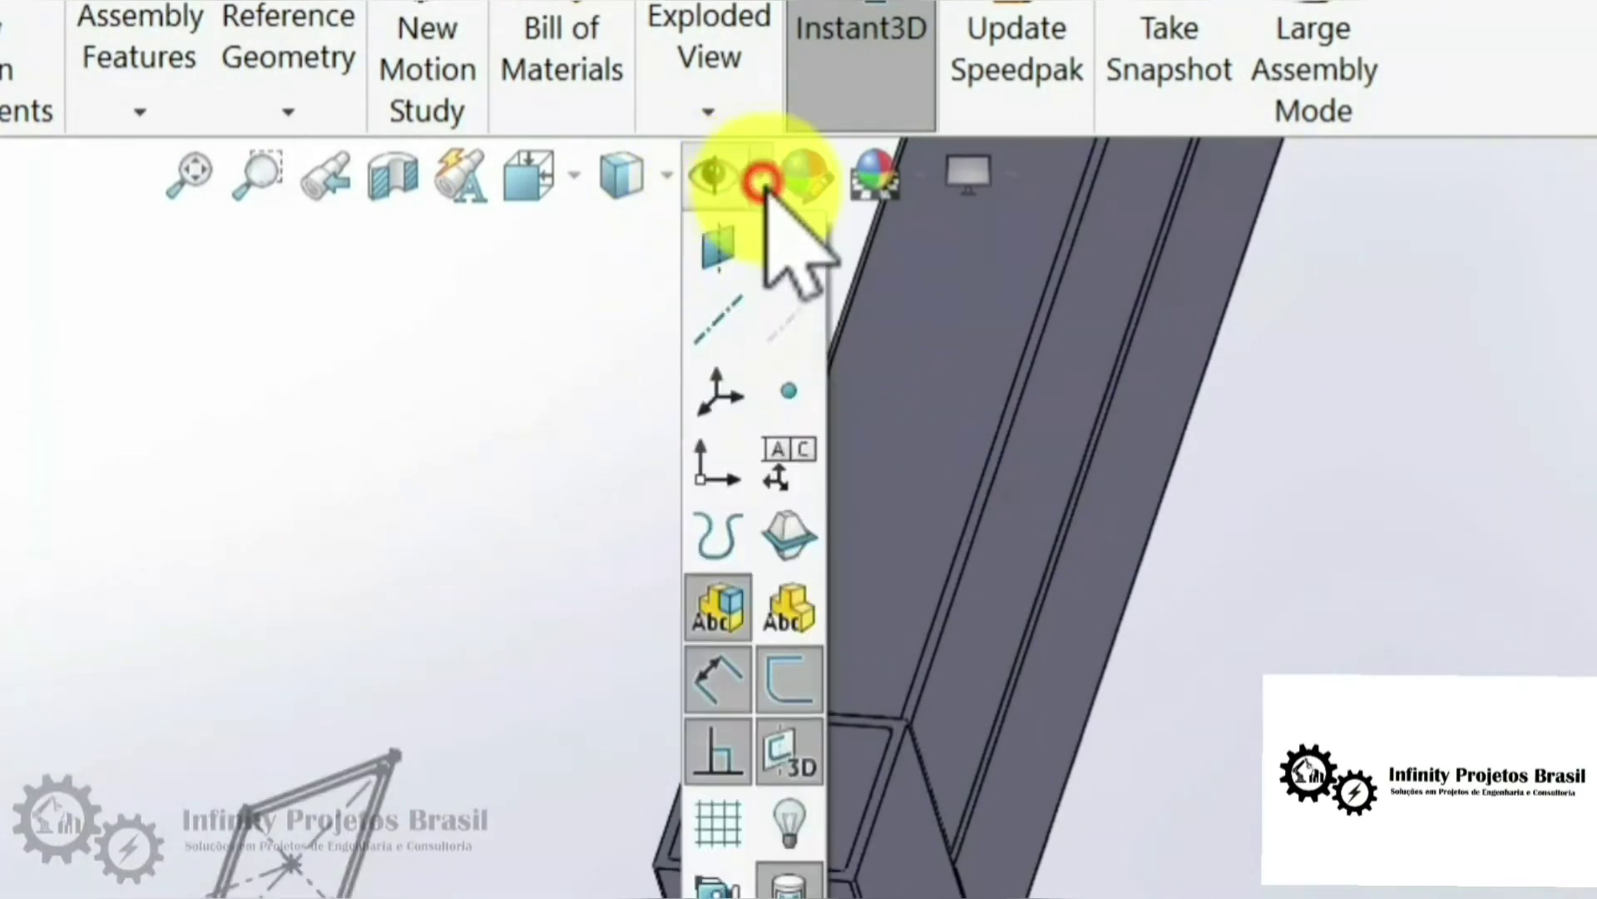
left_click(732, 248)
left_click(813, 306)
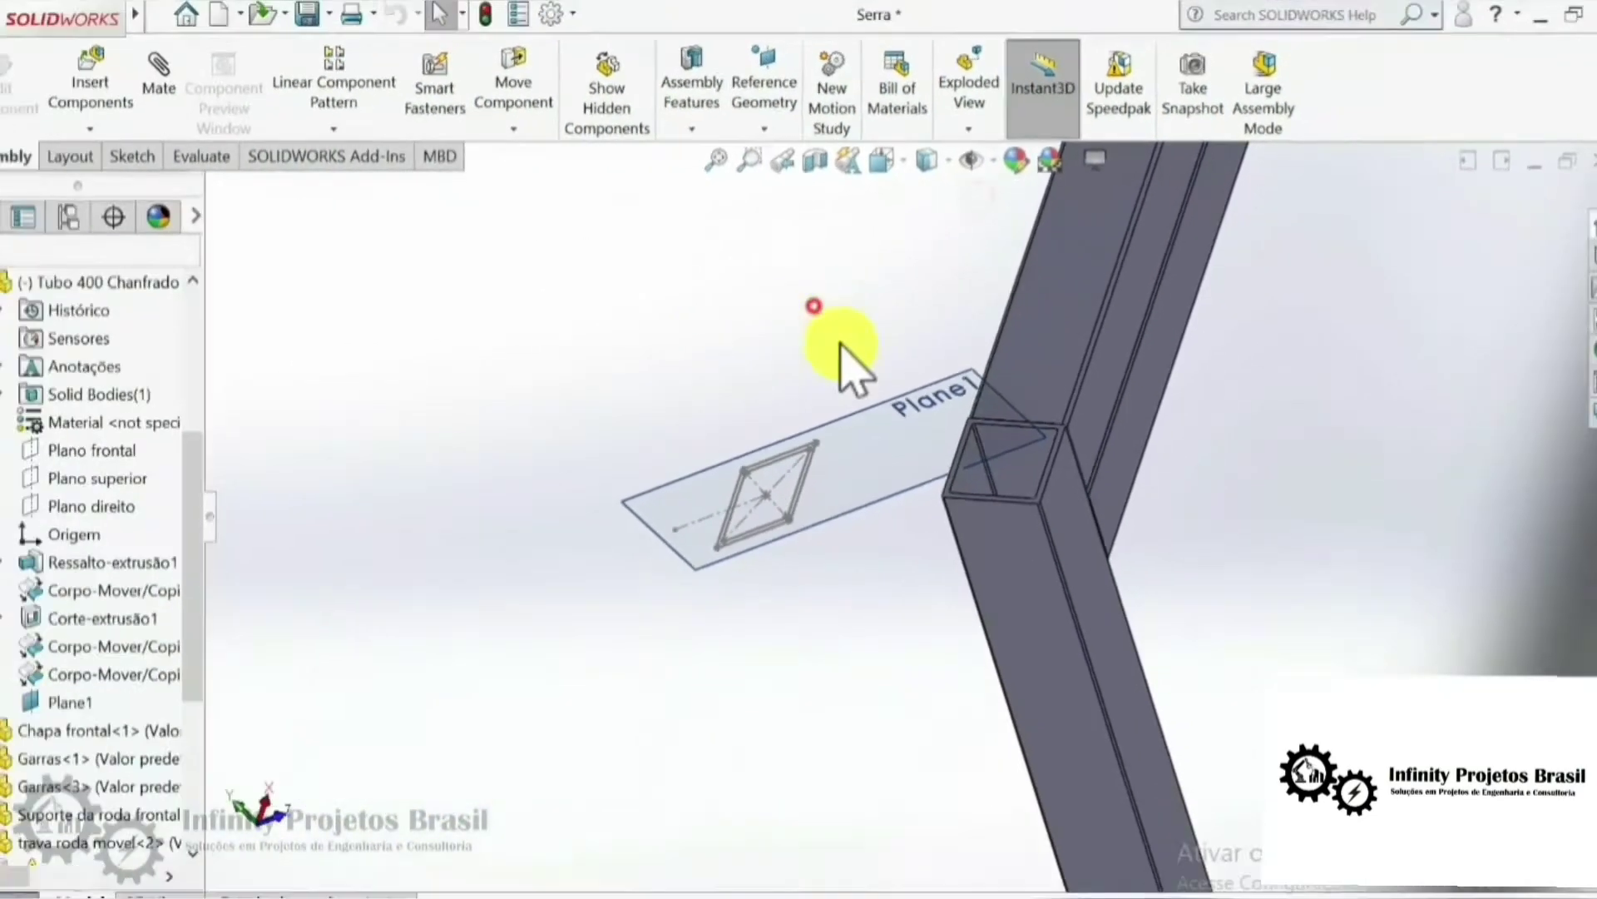
middle_click_drag(841, 345, 869, 378)
key("ctrl+Tab")
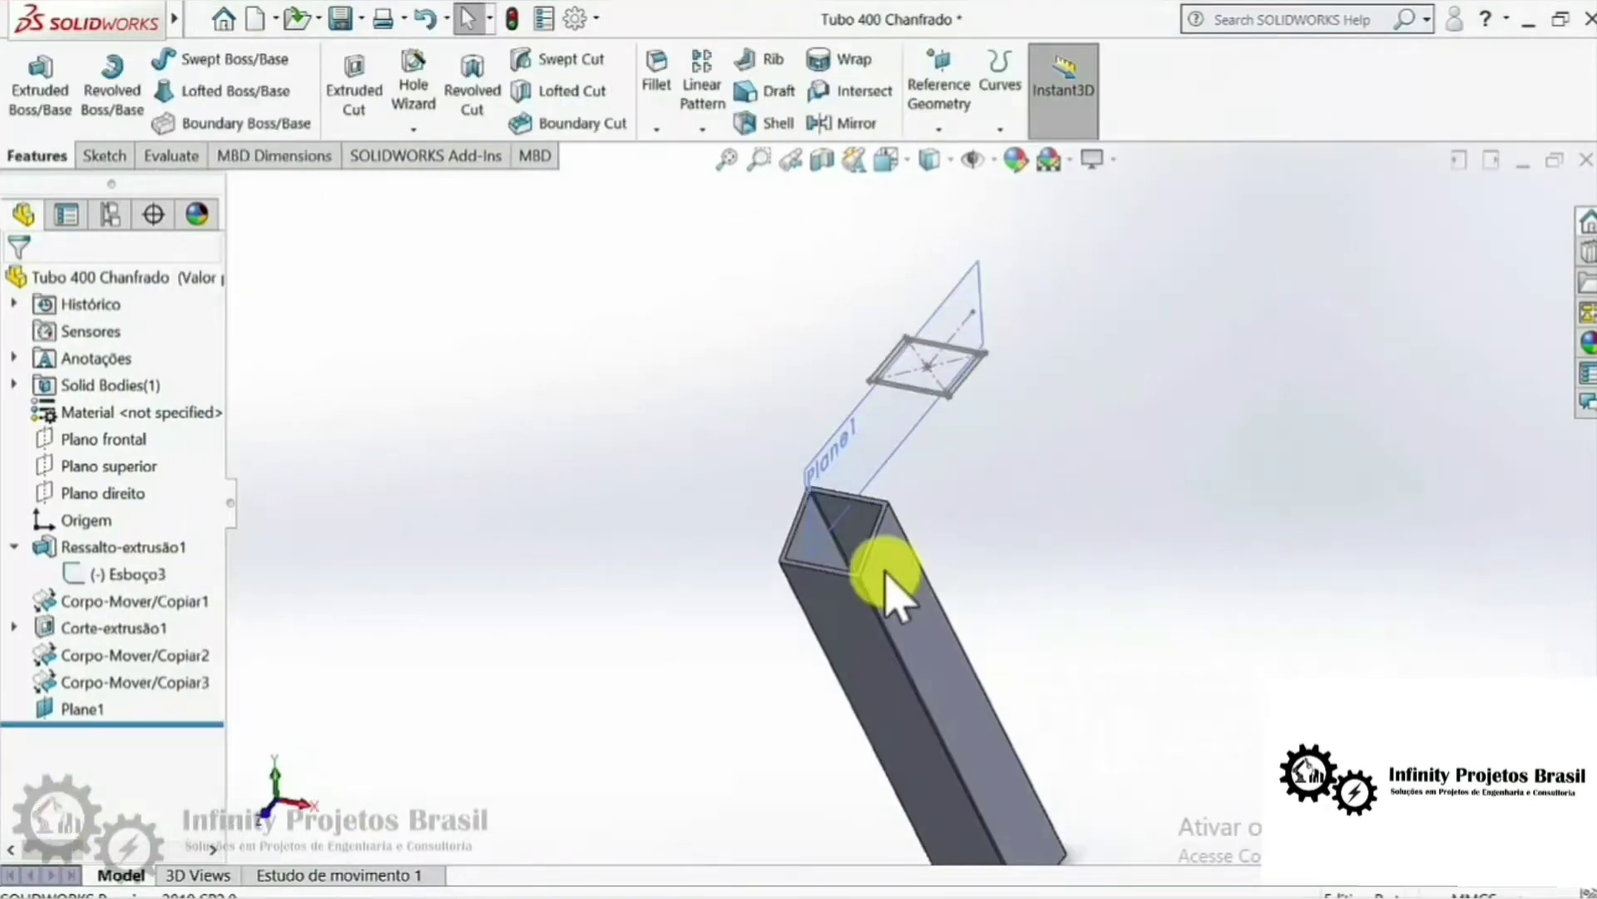
Step: Sketch a line on Plane1 from the tube's top corner outward, then exit the sketch
middle_click_drag(894, 570, 890, 559)
scroll(895, 574, "down", 3)
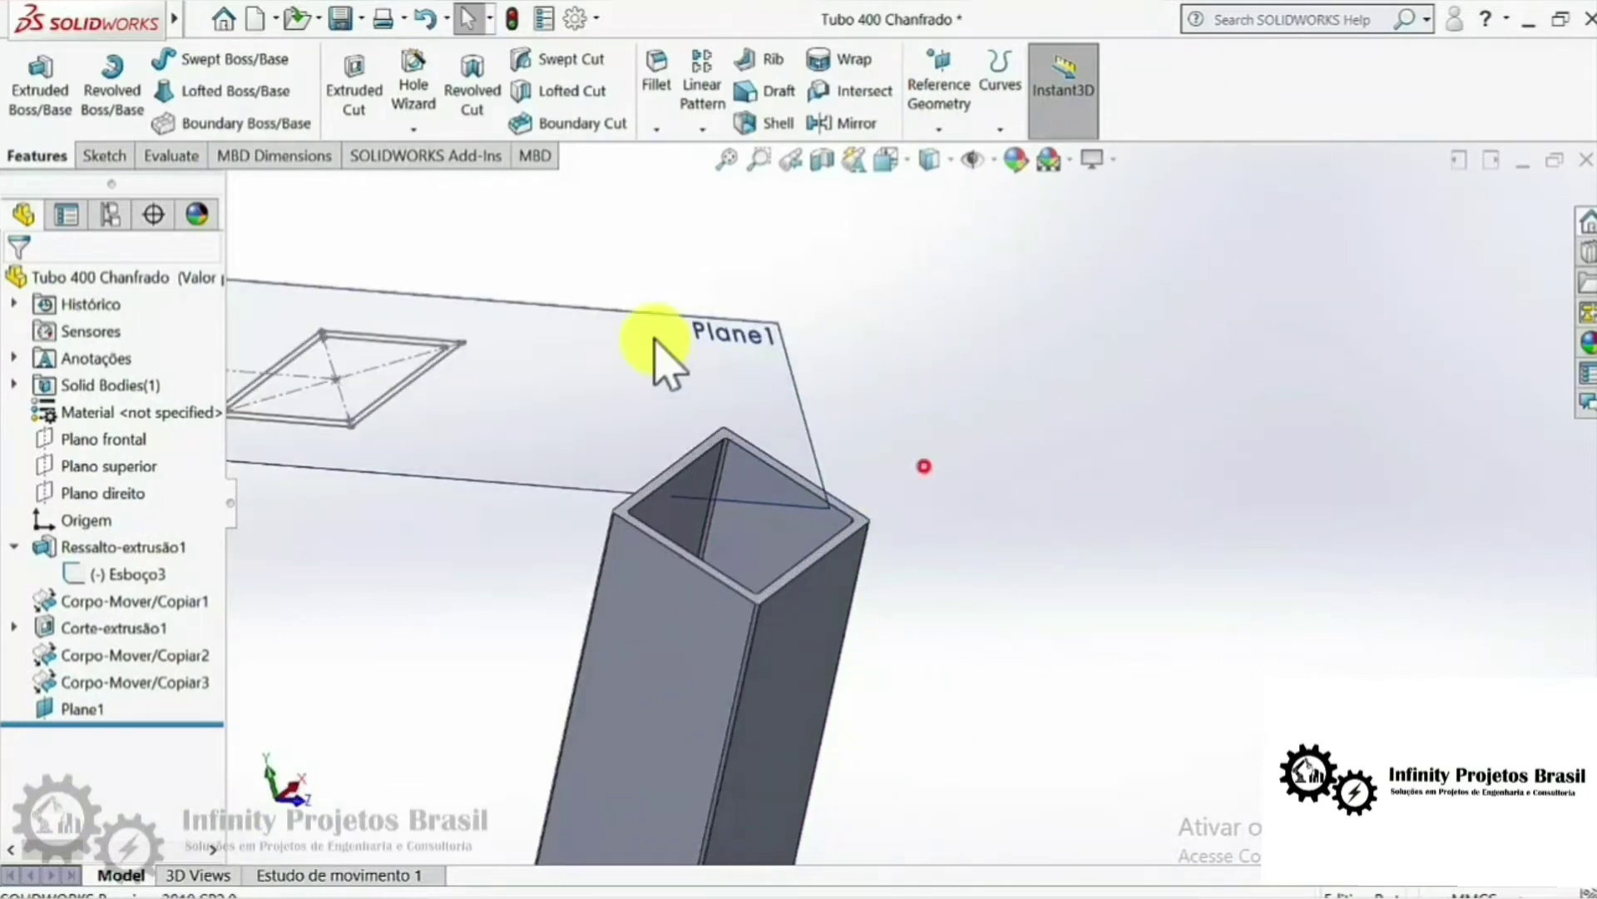
left_click(121, 157)
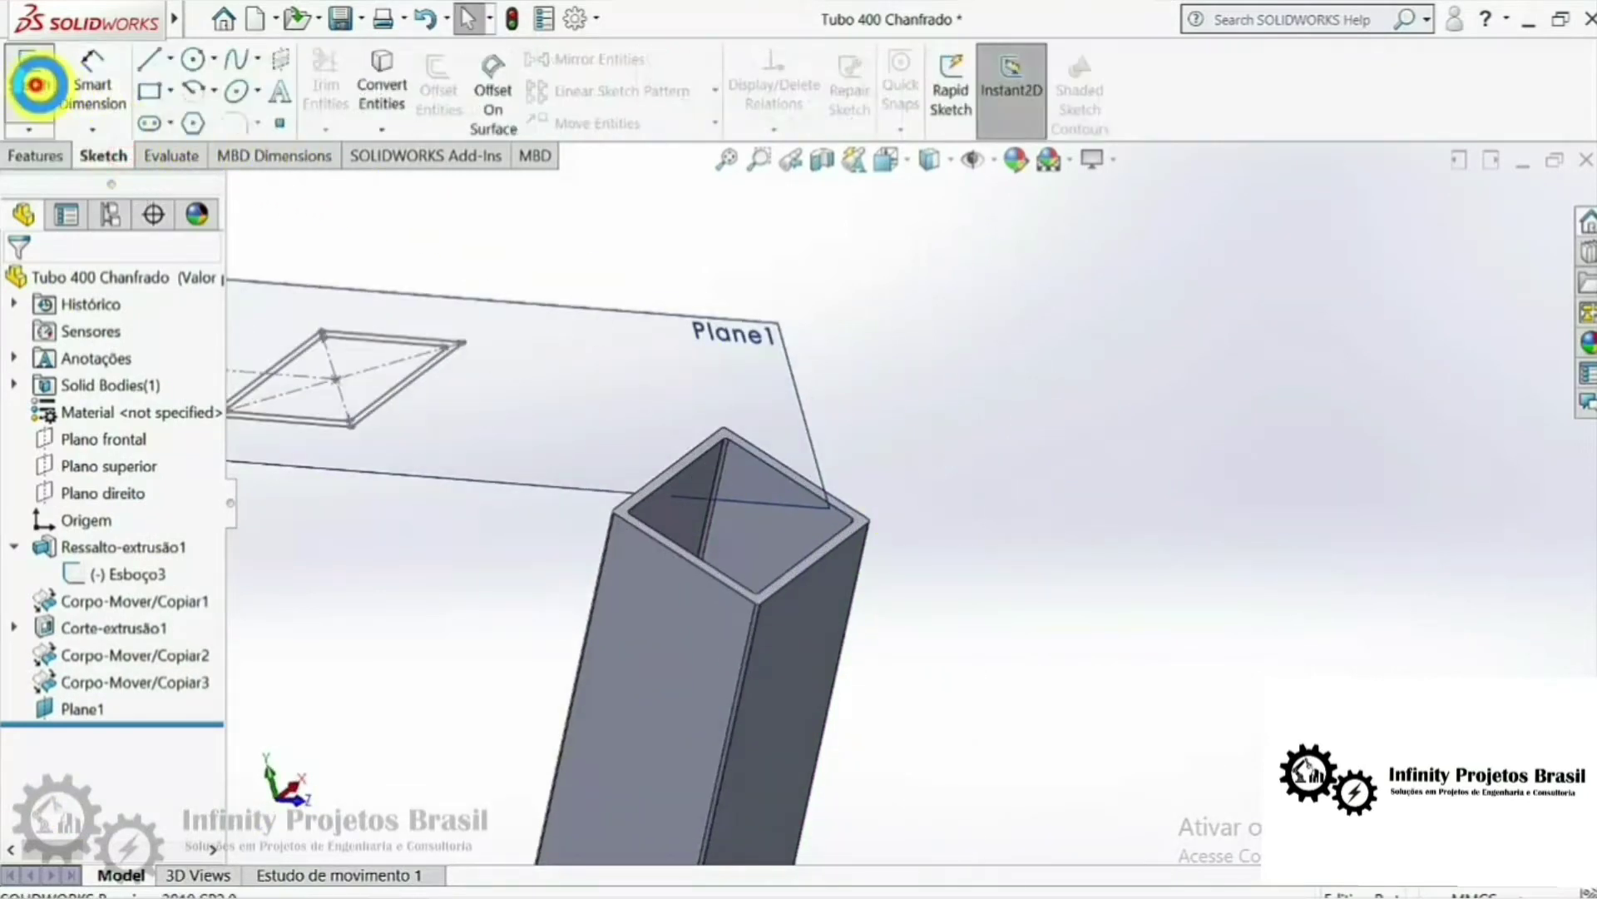
left_click(36, 84)
scroll(838, 474, "down", 2)
scroll(789, 490, "down", 2)
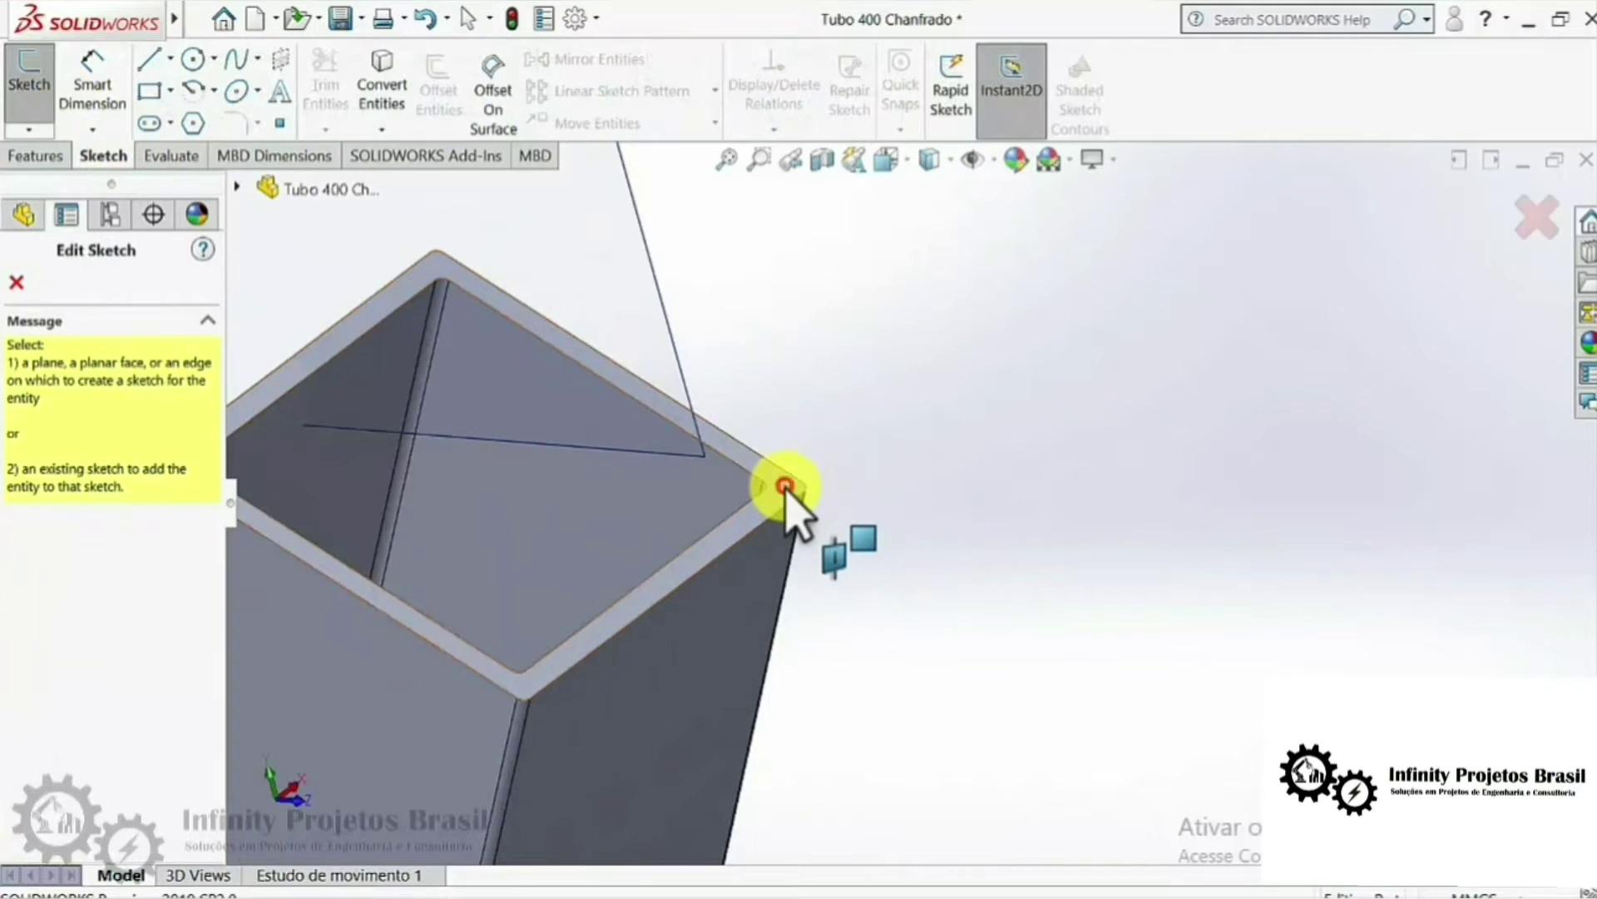
left_click(786, 487)
scroll(969, 464, "up", 3)
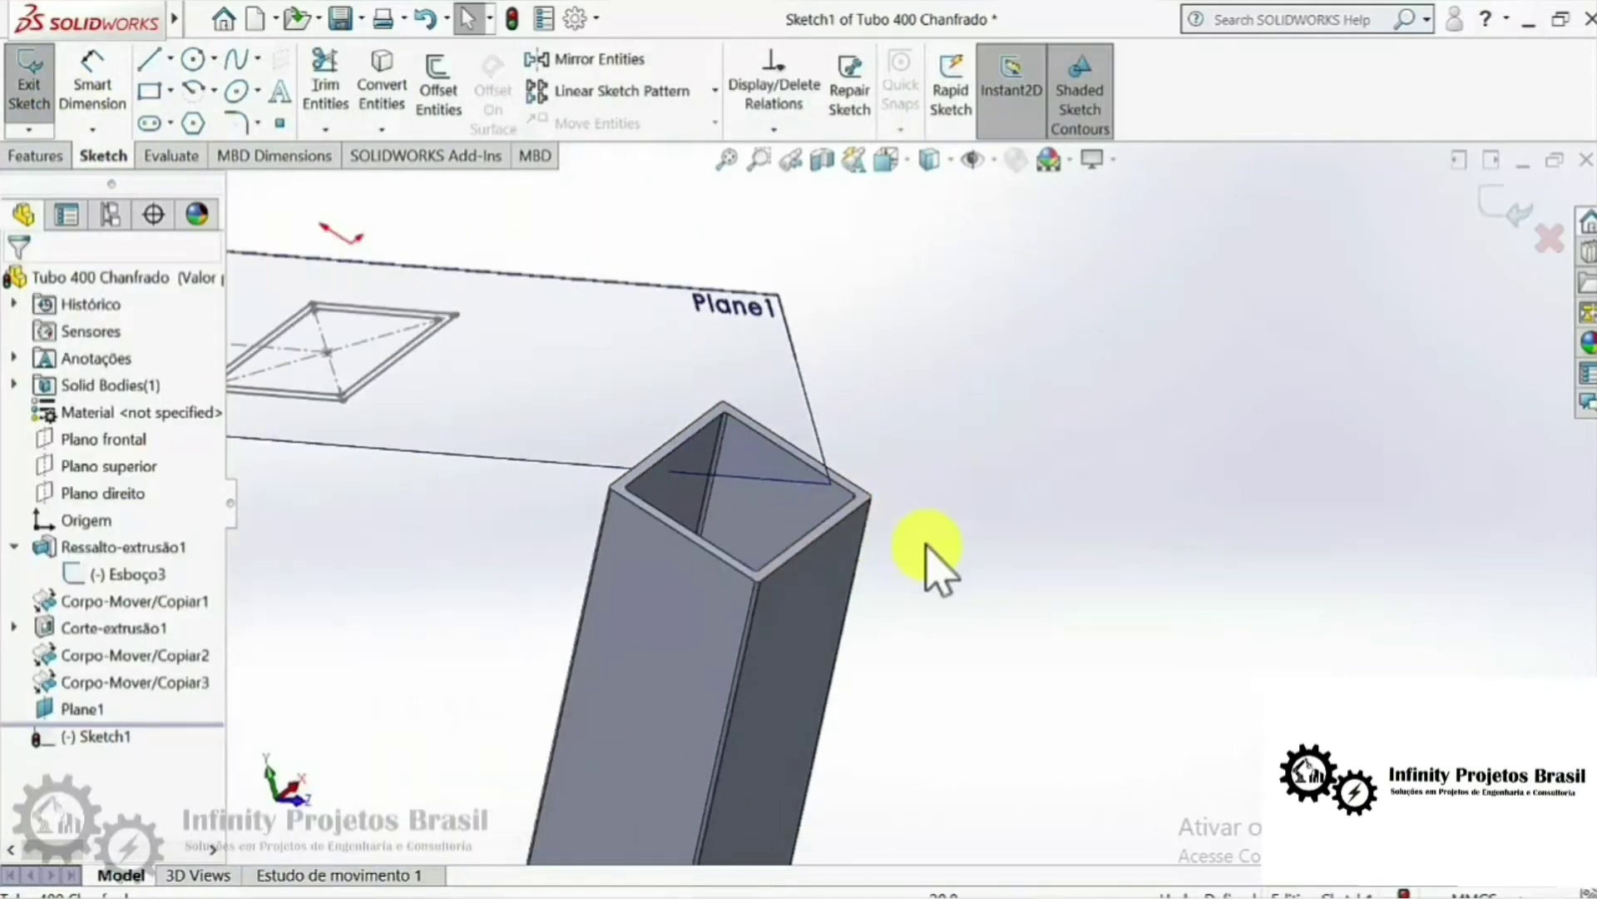
key("l")
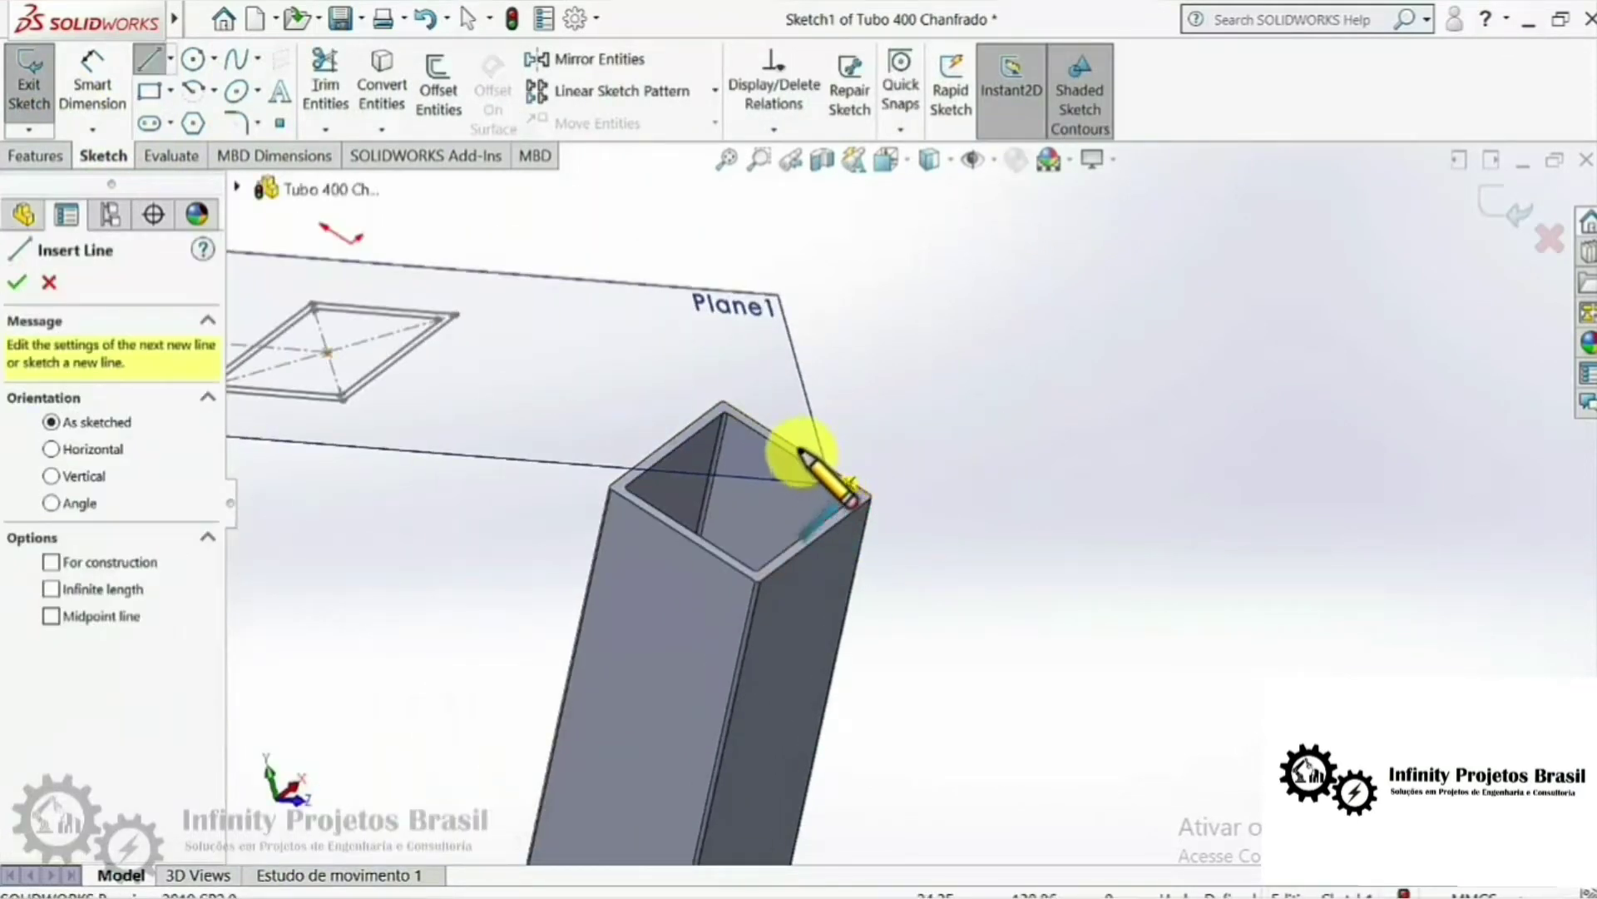
left_click(798, 450)
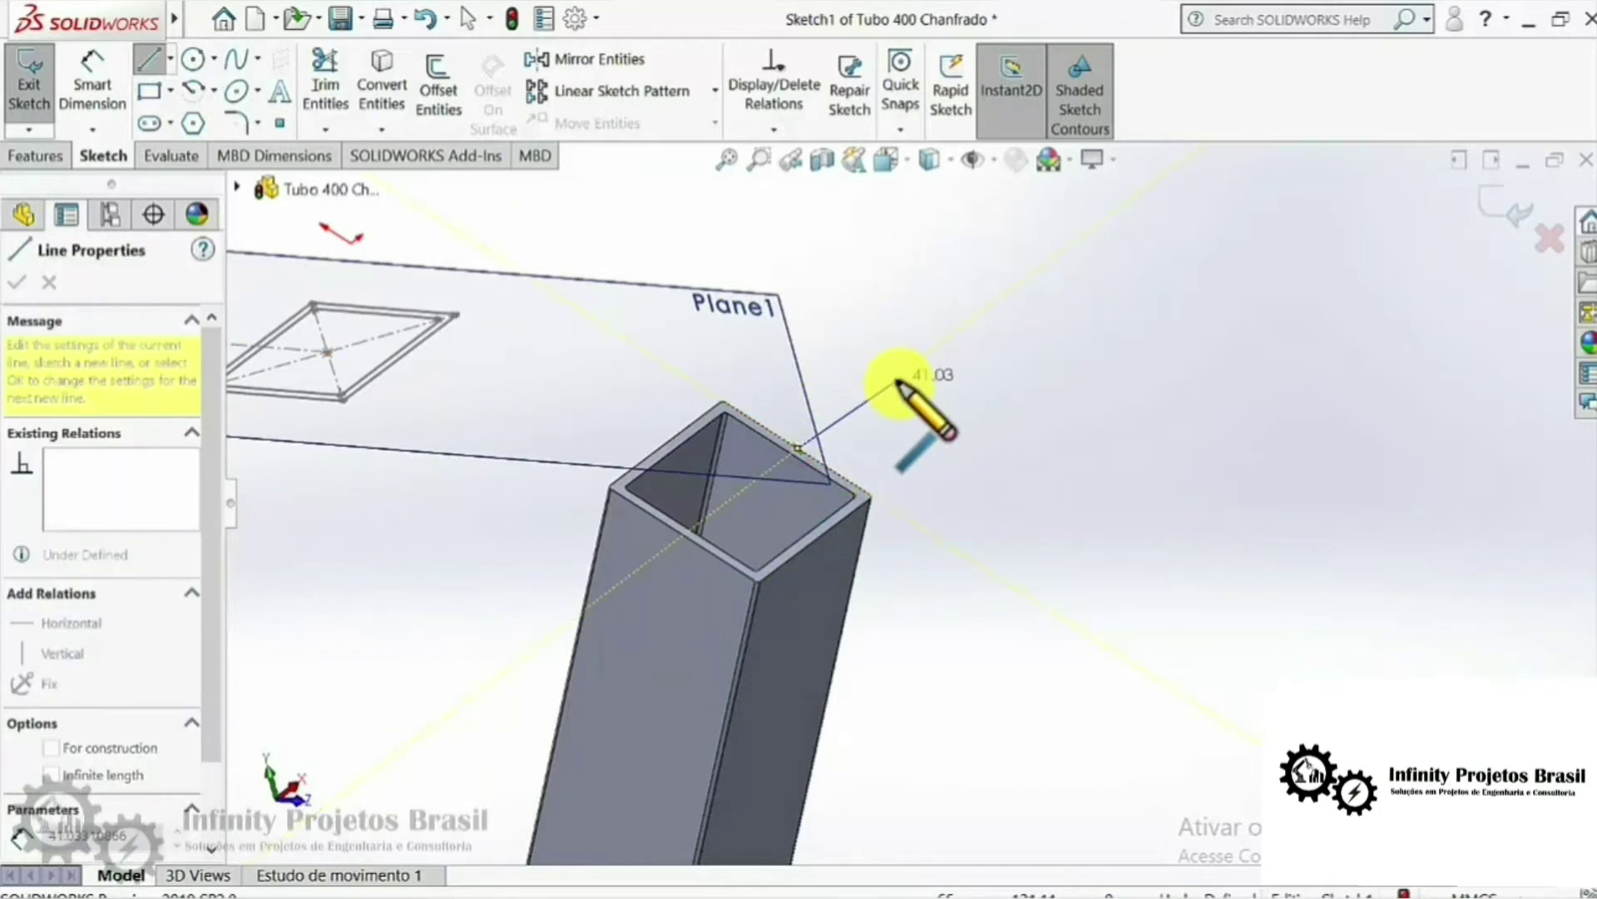
left_click(933, 379)
key("Escape")
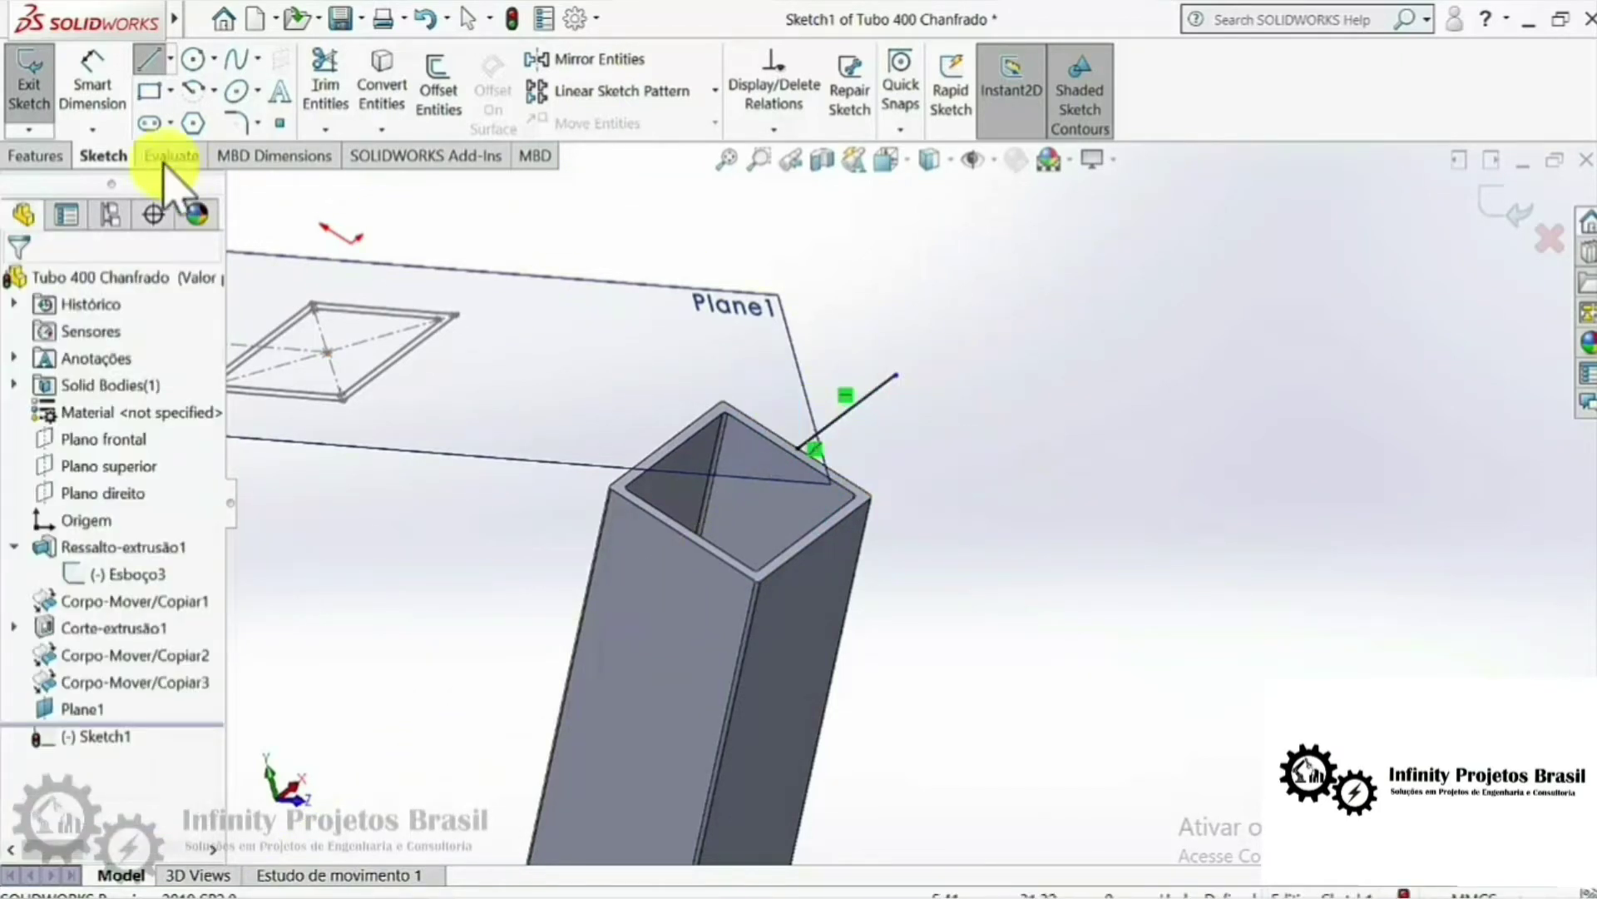
key("ctrl+b")
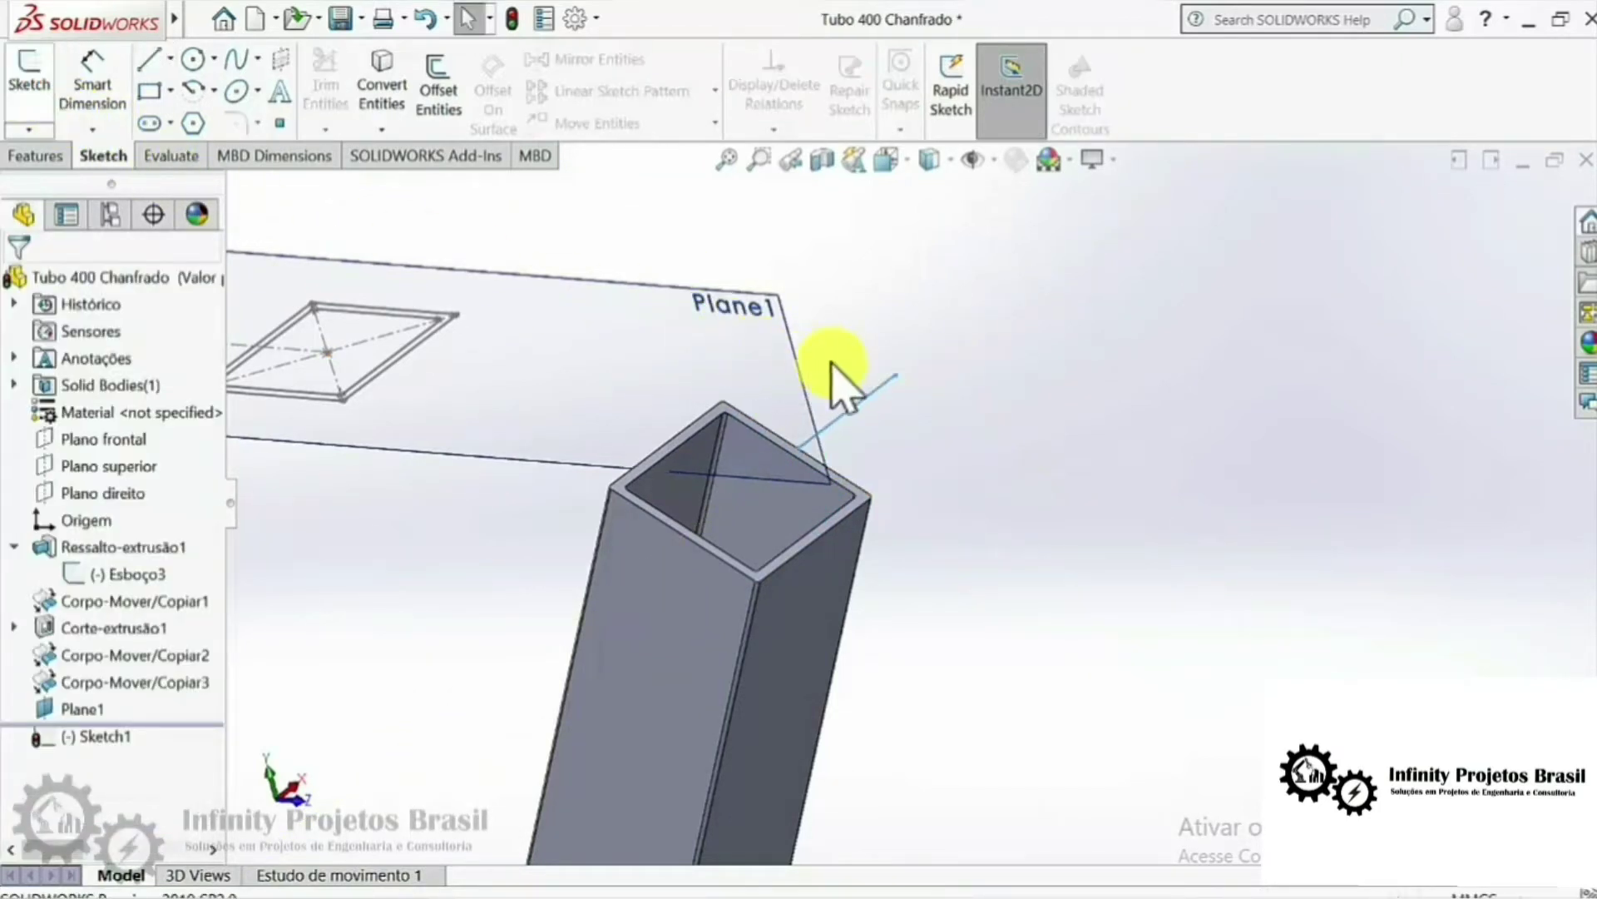
Step: Create Plane2 through the Sketch1 line and the tube's top face
left_click(49, 151)
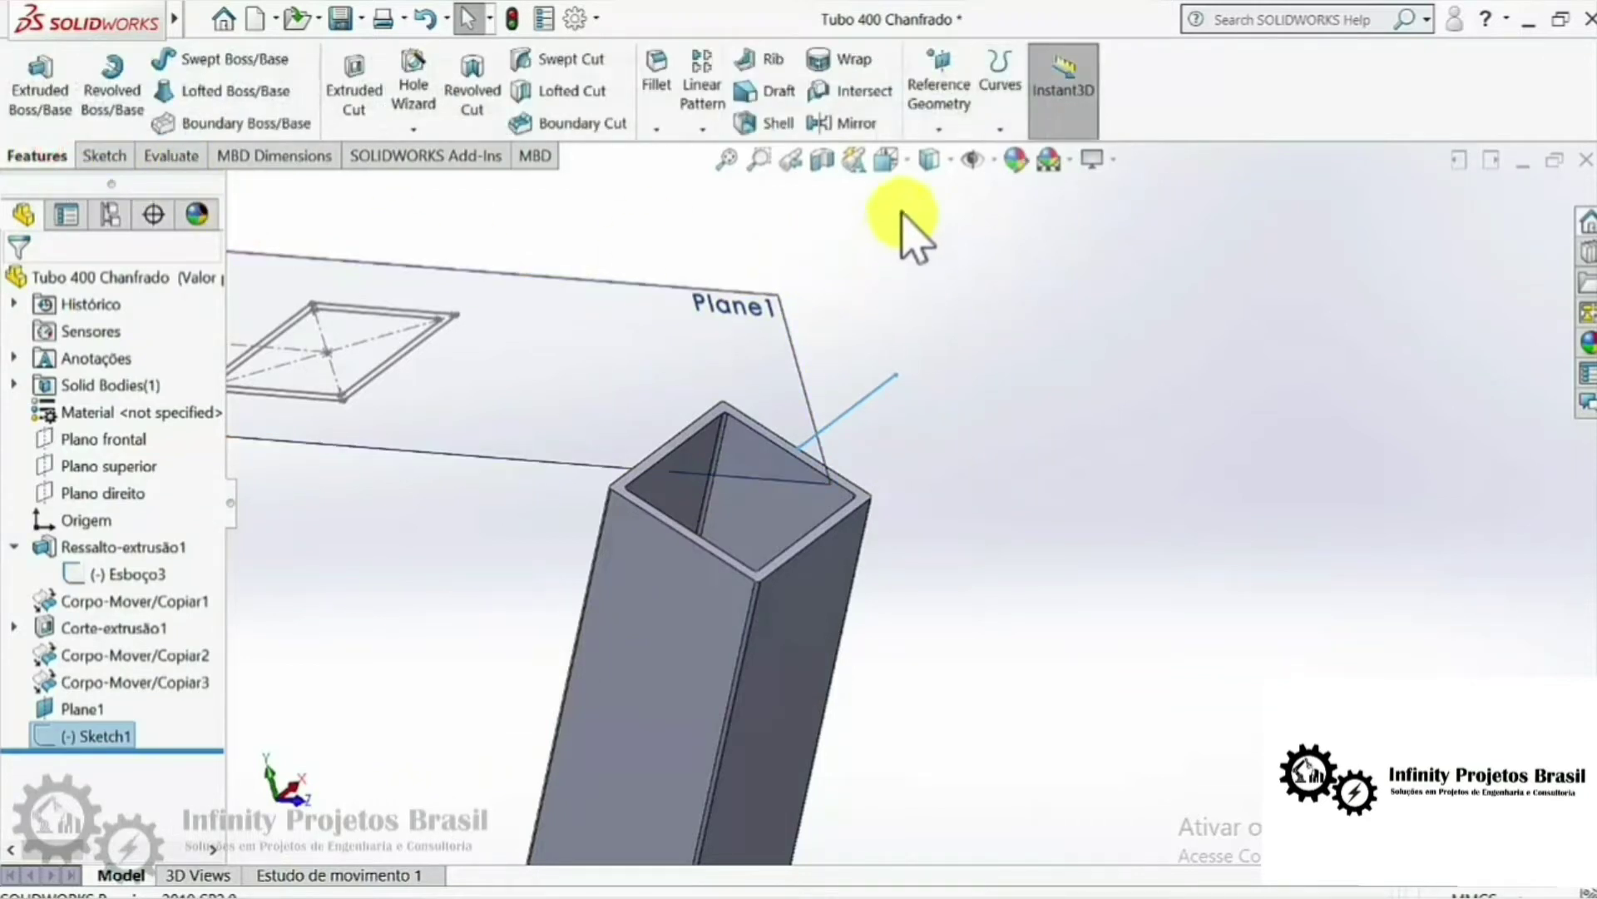
left_click(934, 124)
left_click(957, 163)
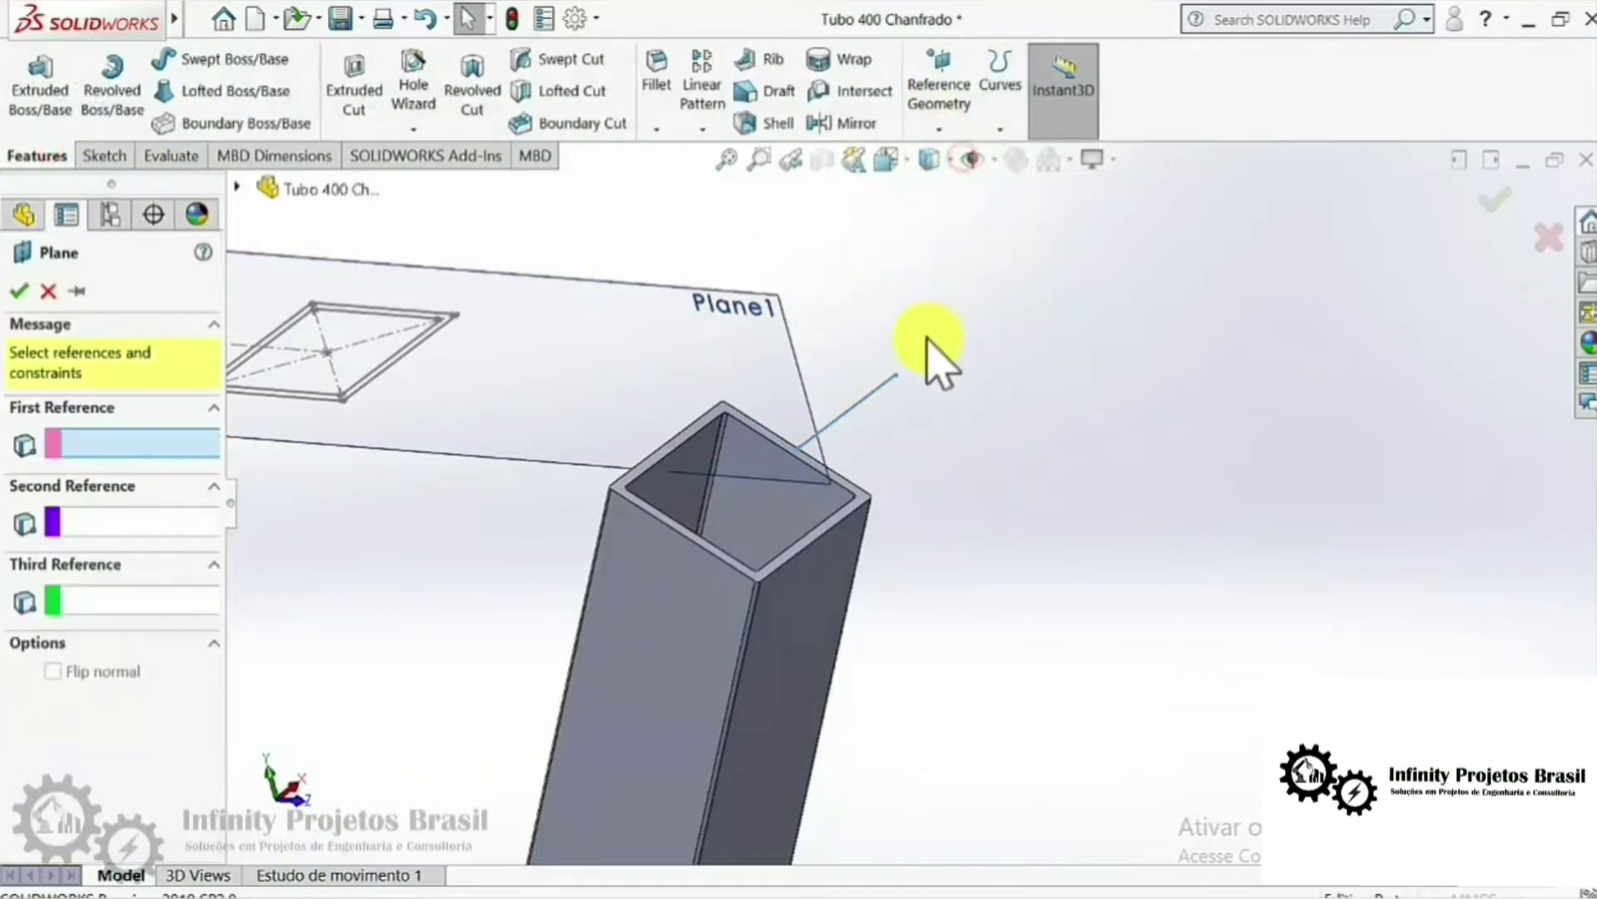
left_click(874, 403)
scroll(857, 490, "down", 3)
scroll(824, 566, "down", 2)
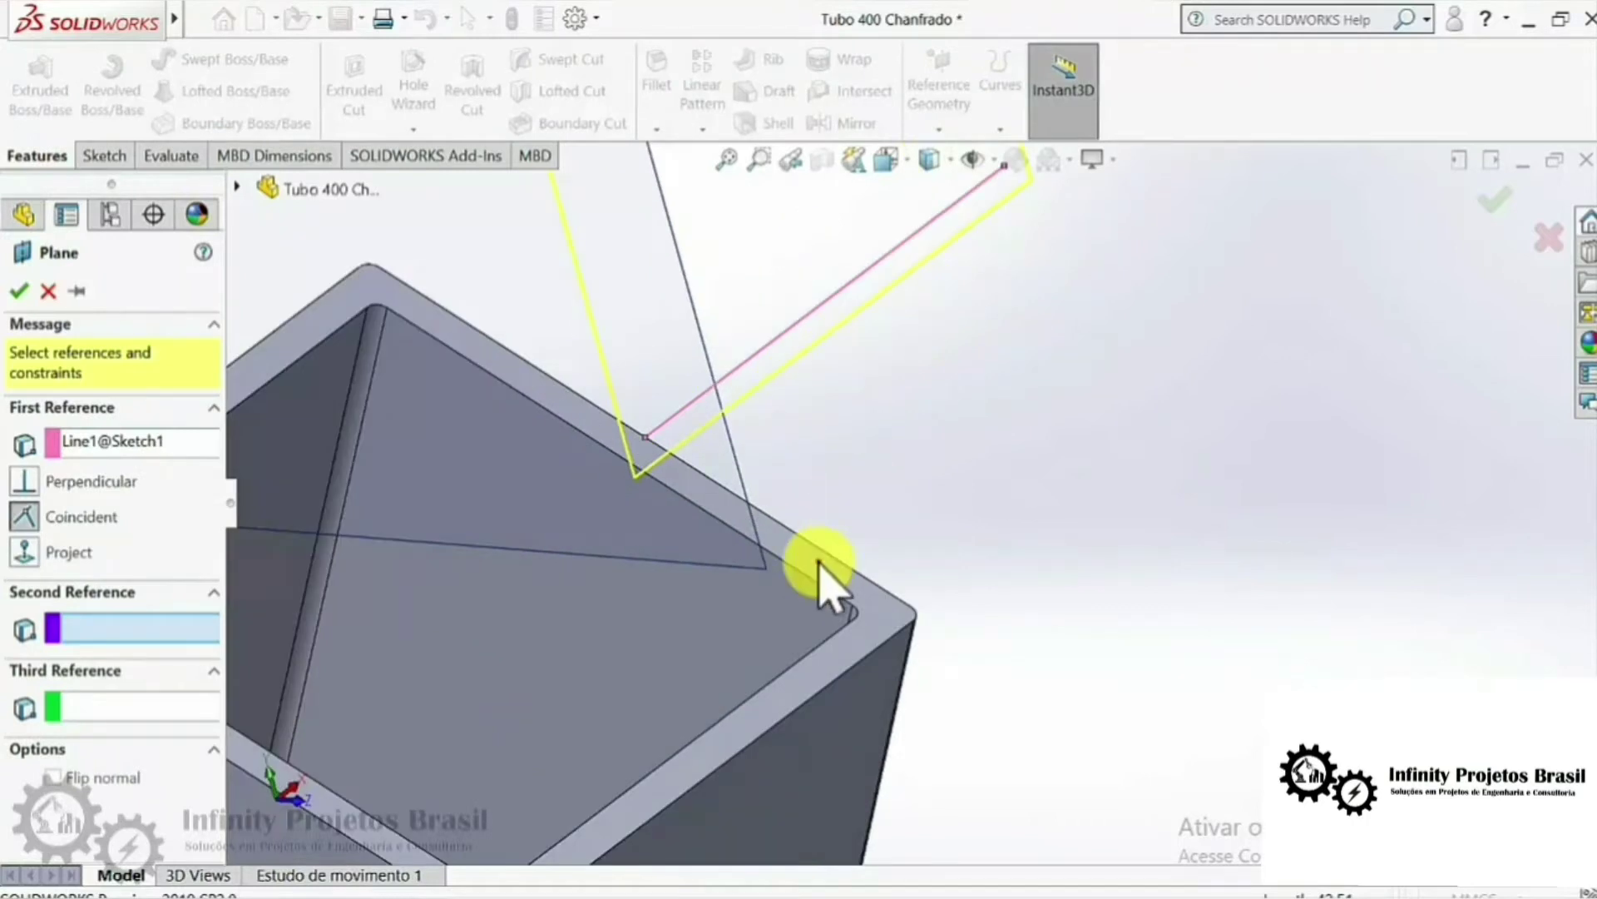
left_click(819, 564)
scroll(832, 549, "up", 4)
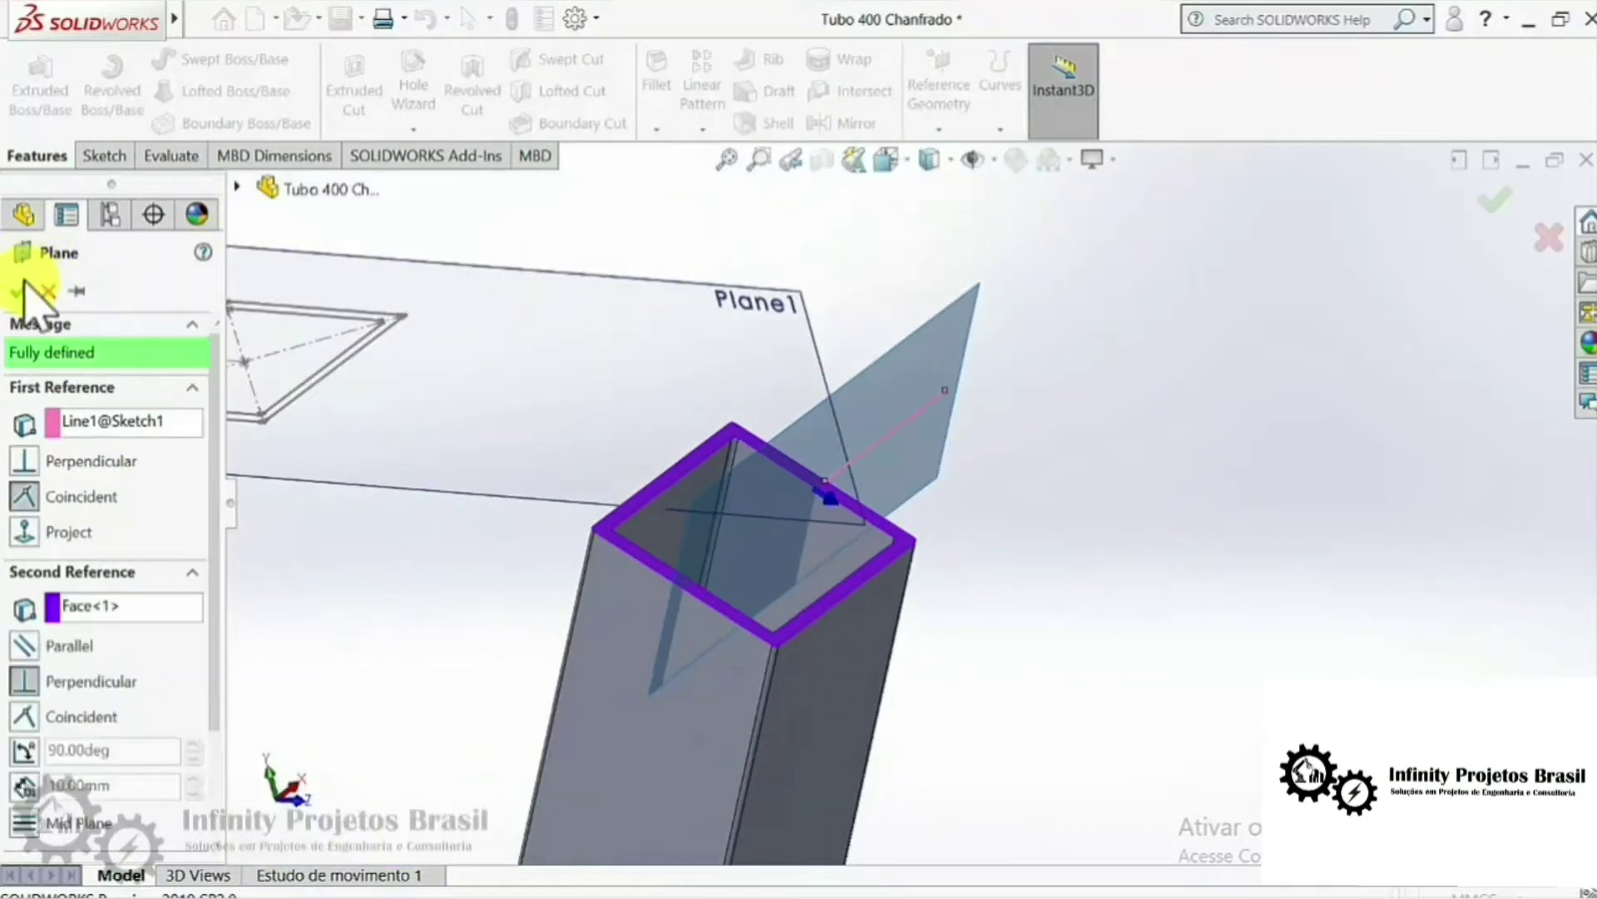
left_click(23, 284)
mouse_move(1034, 516)
middle_mouse_down()
mouse_move(1059, 527)
mouse_move(1044, 541)
middle_mouse_up()
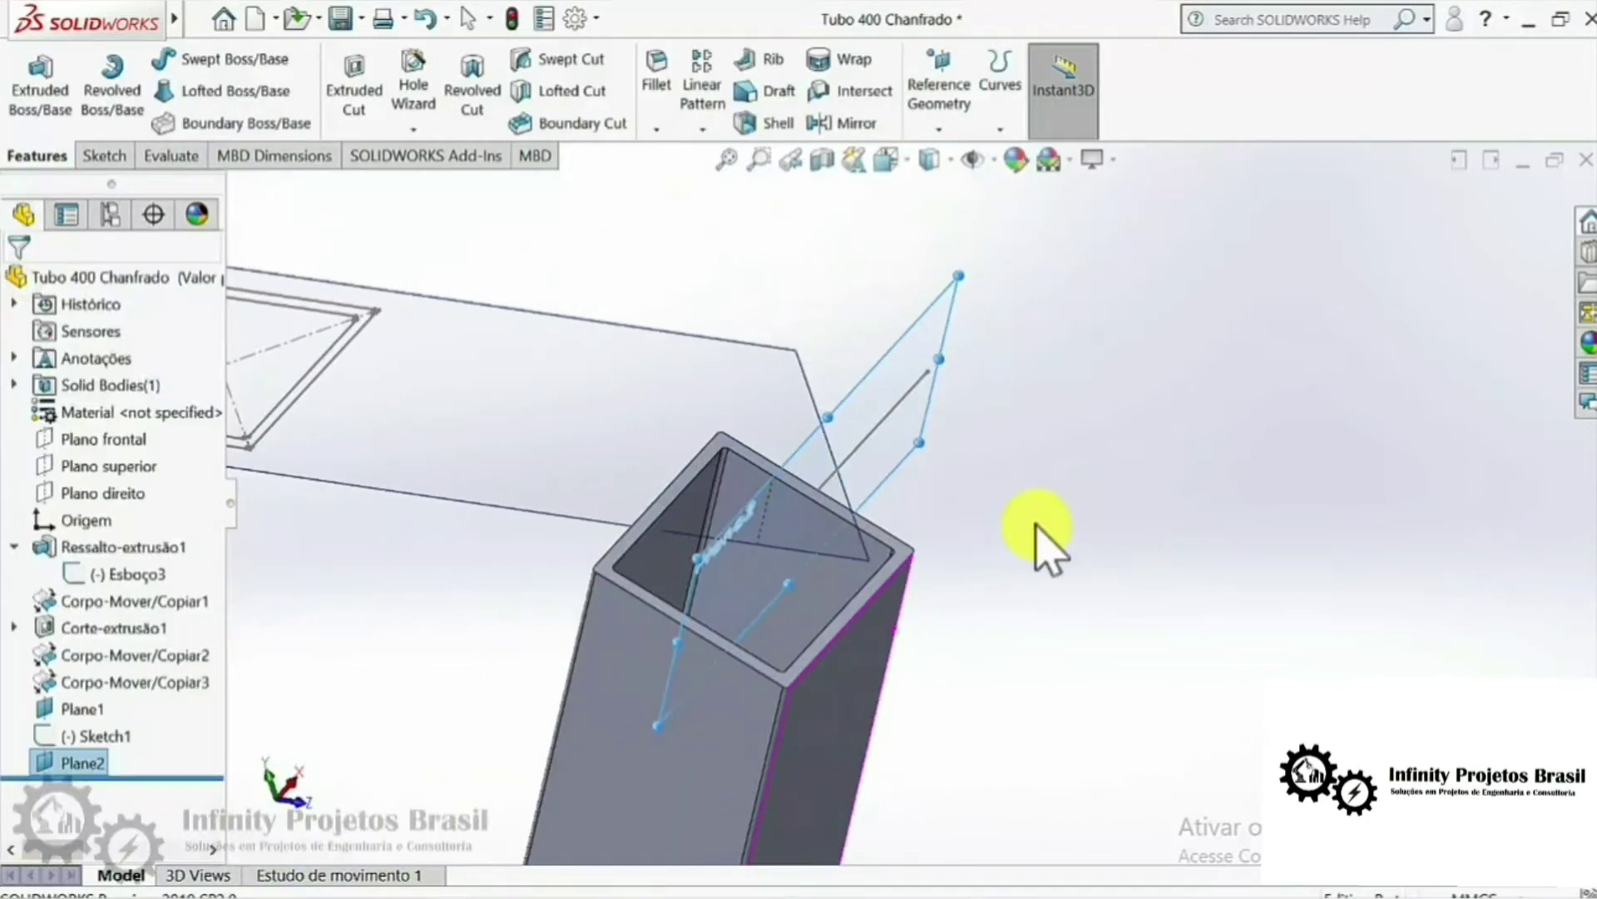
Step: Rebuild the Serra assembly with the updated tube and select Plane2 at the tube corner
key("ctrl+Tab")
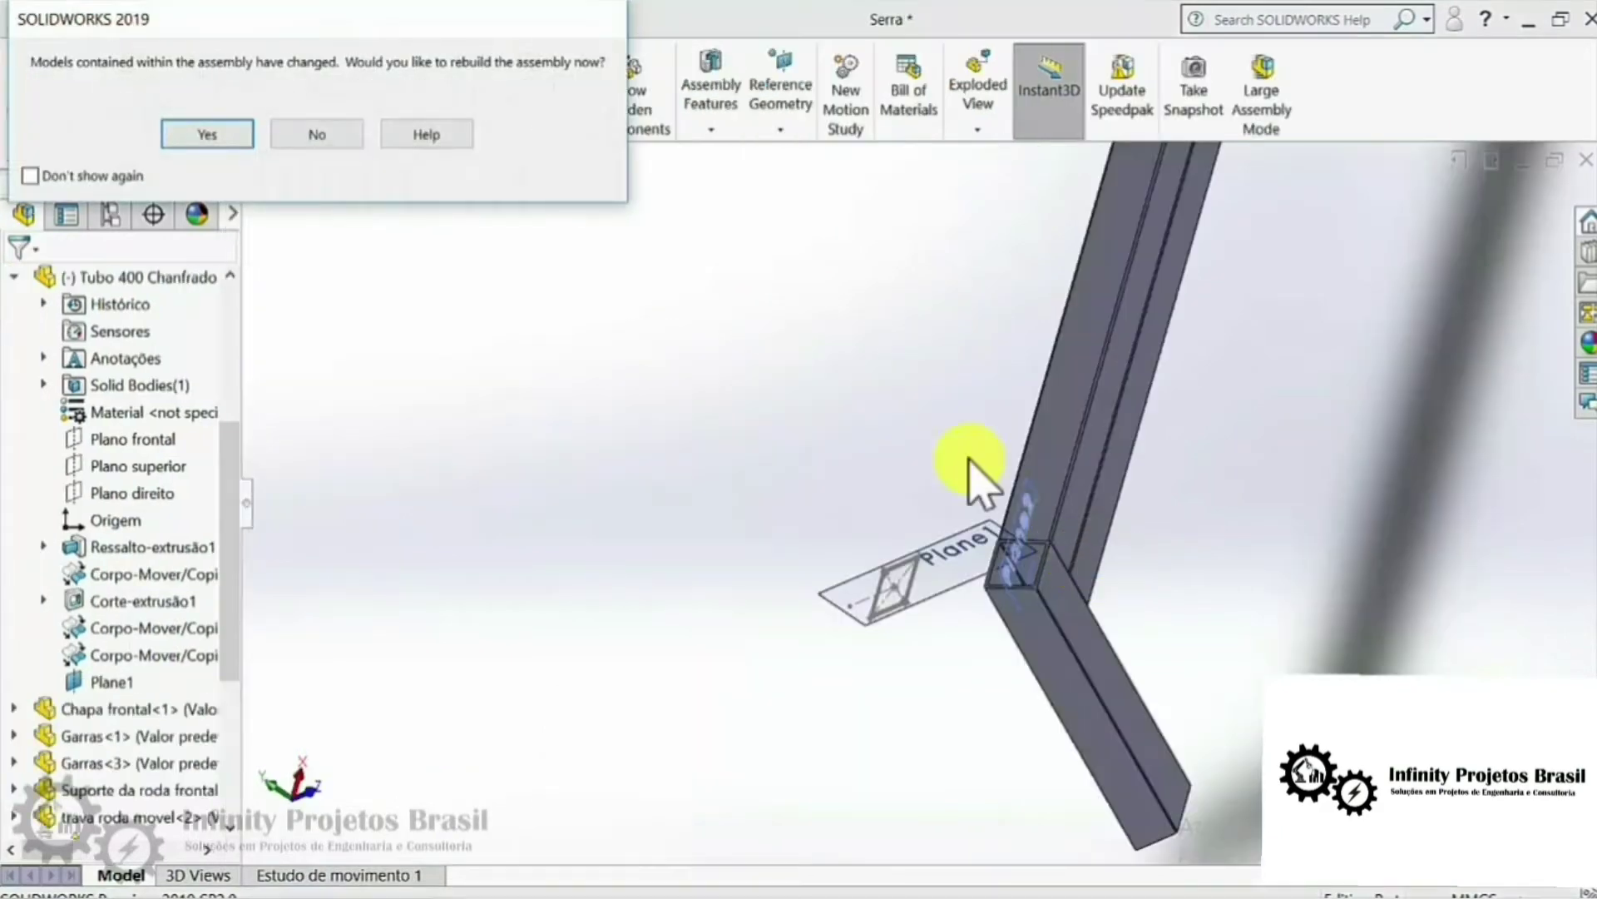
left_click(208, 134)
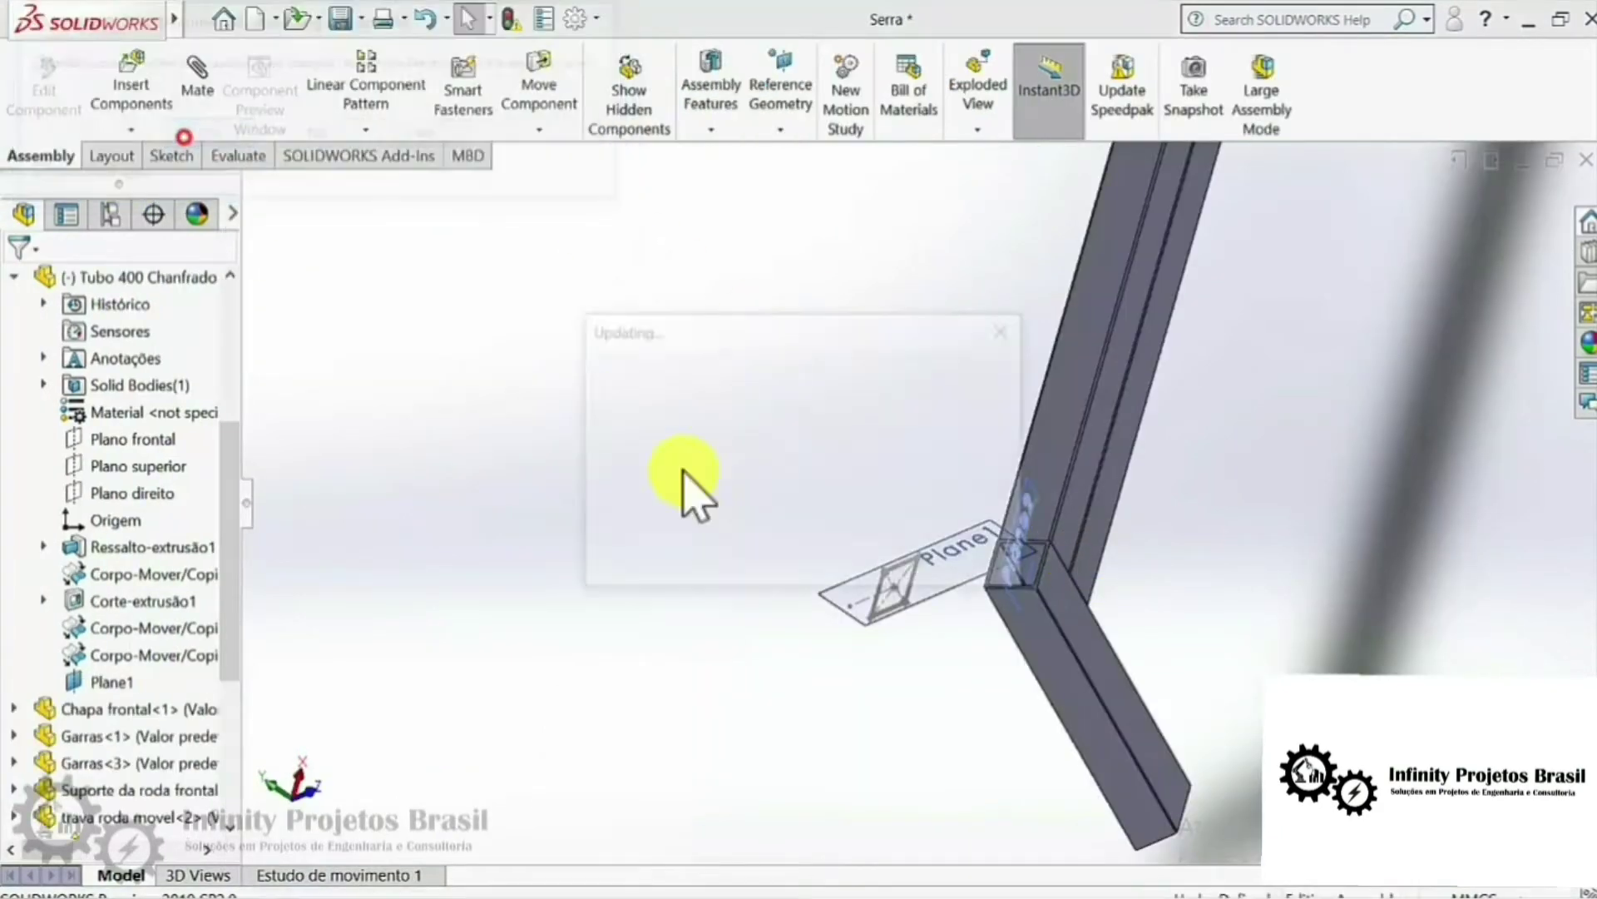
scroll(1082, 541, "down", 3)
mouse_move(1081, 541)
middle_mouse_down()
mouse_move(945, 374)
mouse_move(921, 374)
mouse_move(932, 387)
middle_mouse_up()
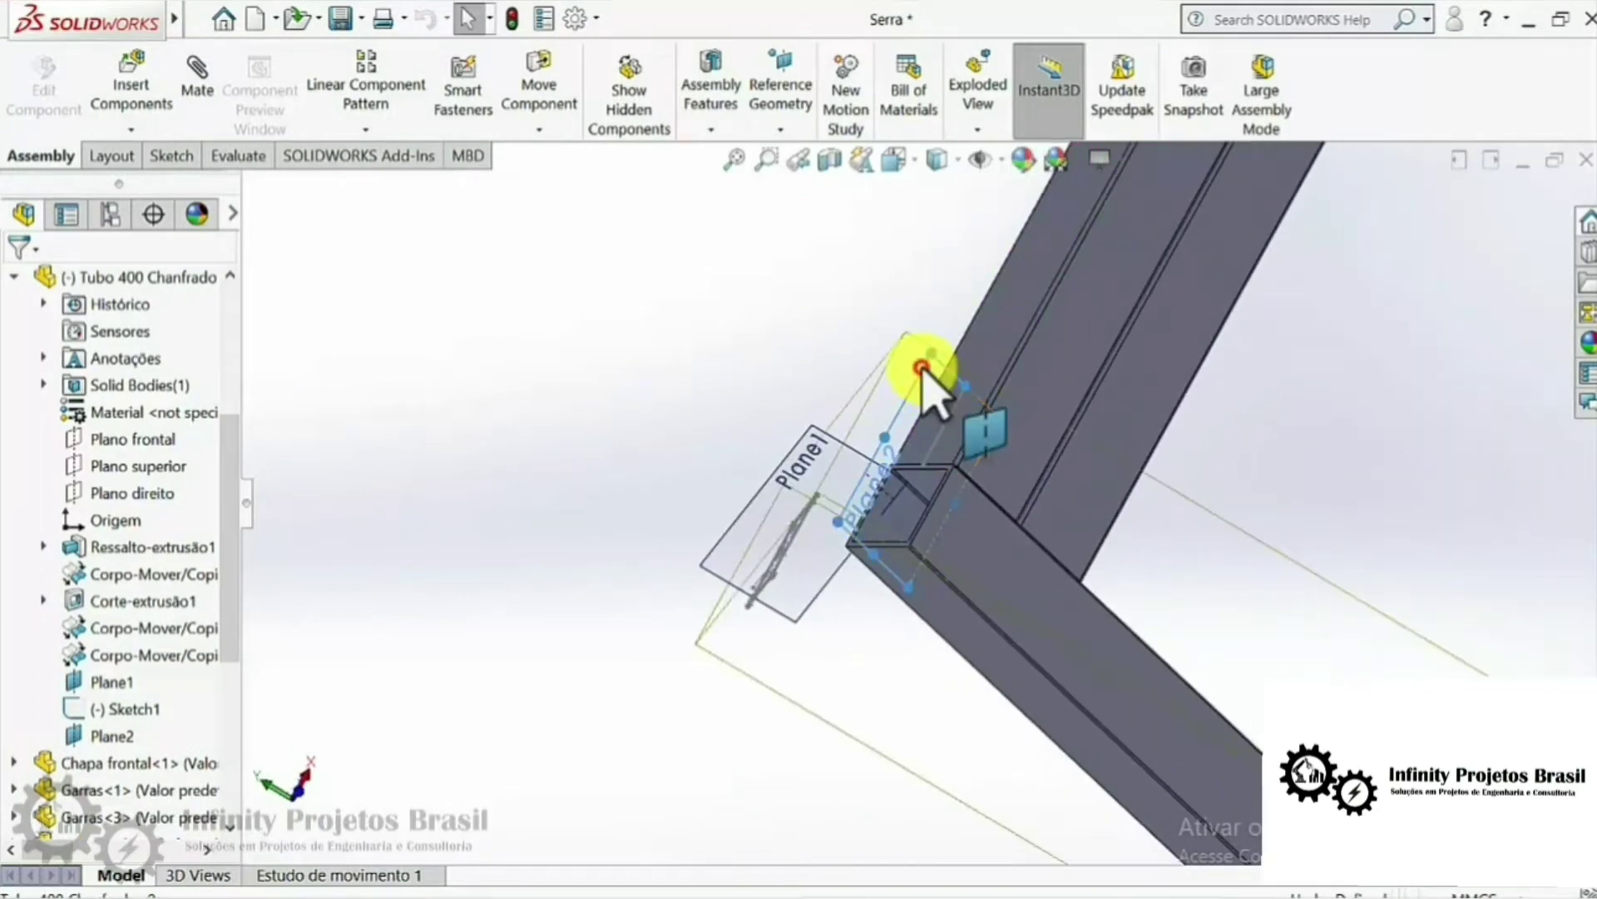
left_click(922, 368)
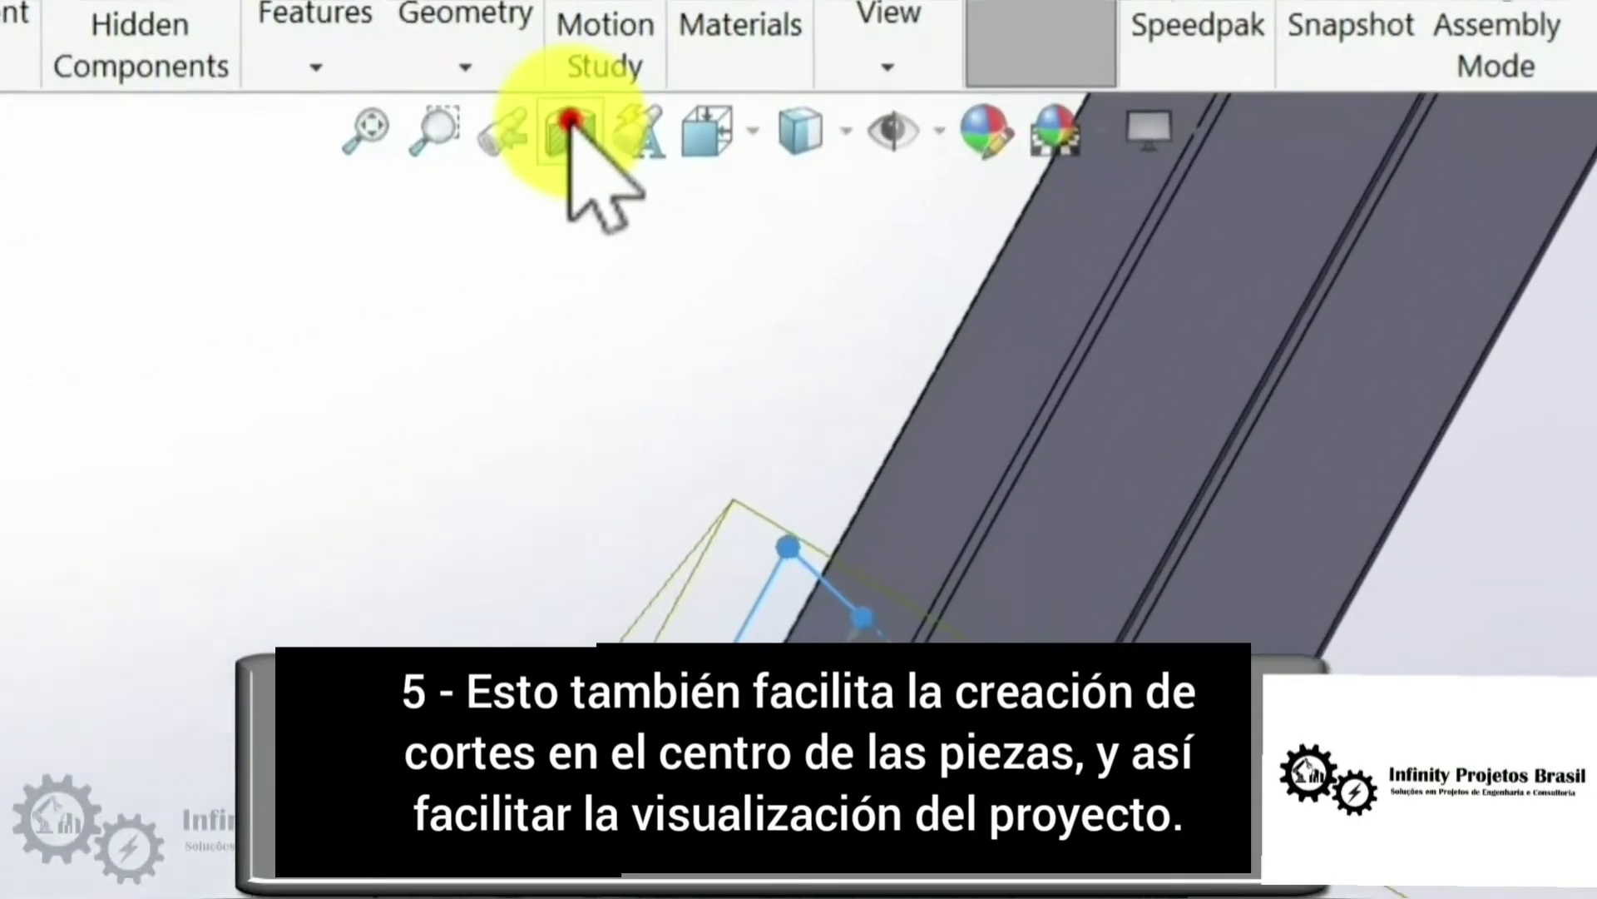
Step: Apply a section view cutting through the assembly's tubes
left_click(517, 116)
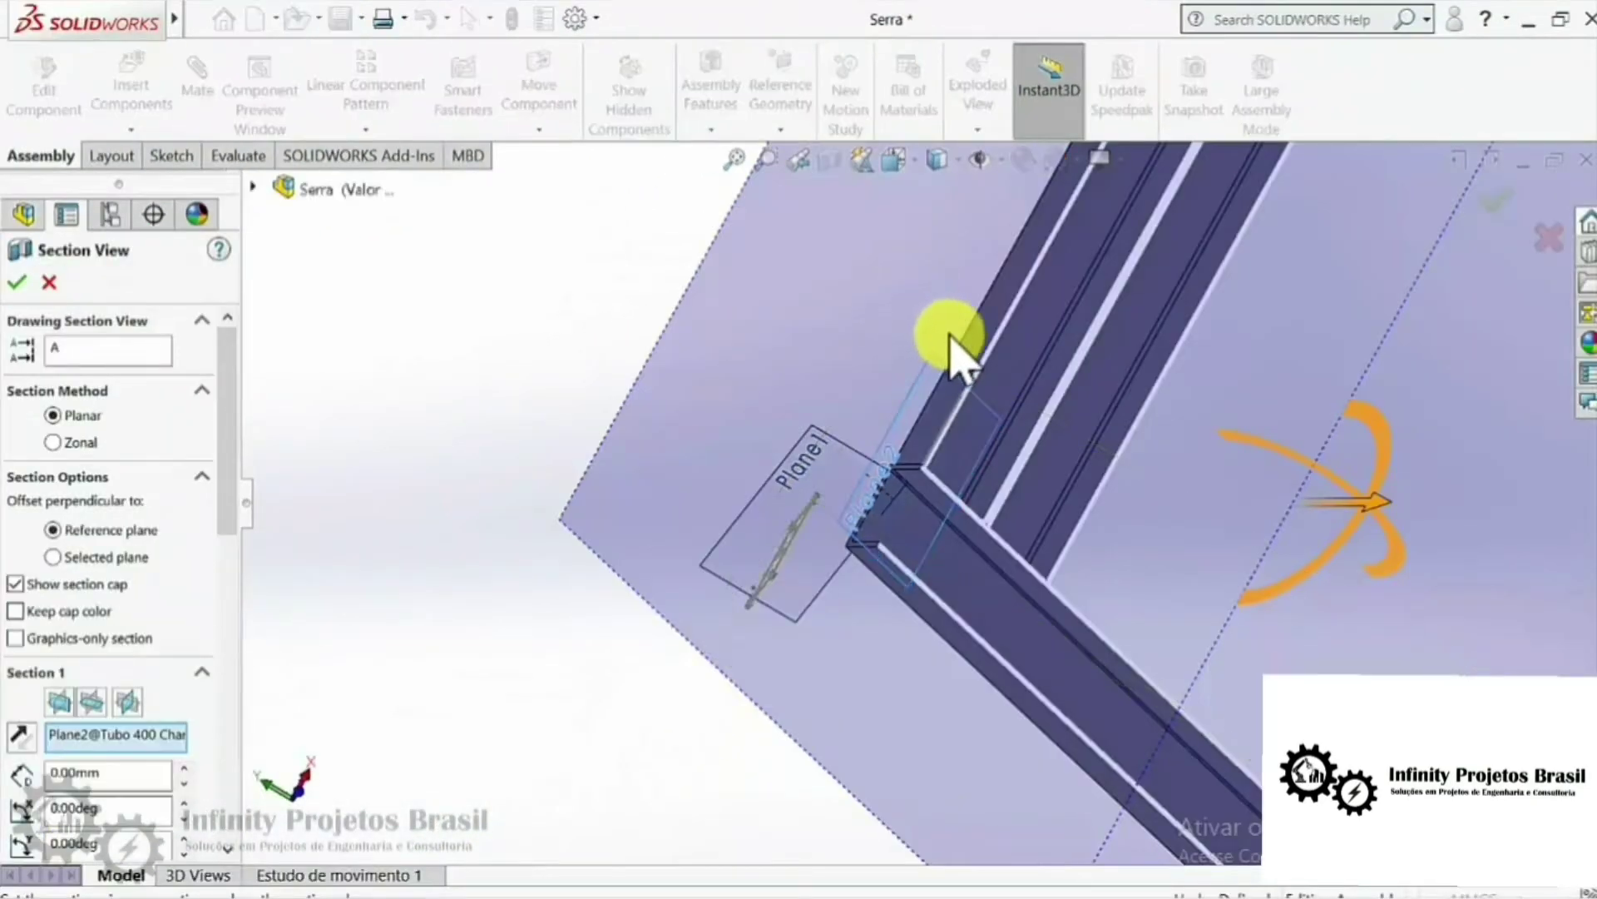
middle_click_drag(953, 345, 1148, 407)
mouse_move(1082, 459)
middle_mouse_down()
mouse_move(1045, 338)
mouse_move(1070, 488)
mouse_move(848, 357)
middle_mouse_up()
scroll(782, 391, "down", 3)
left_click(15, 283)
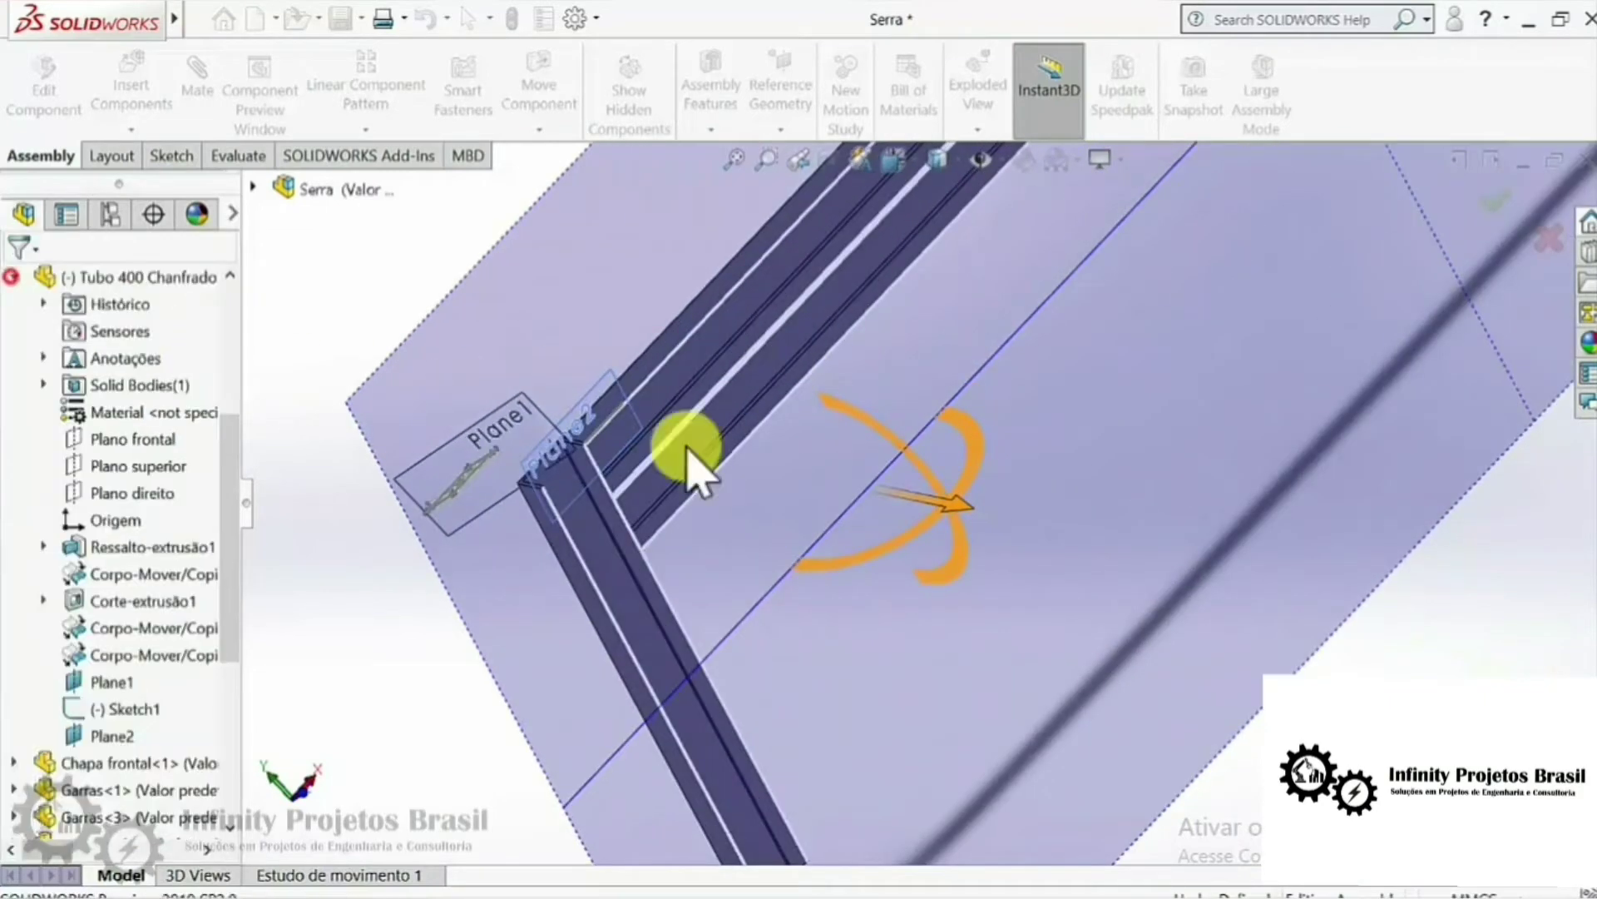
Step: Orbit and zoom to inspect the chamfered tube corner joint and the saw disc
mouse_move(802, 501)
middle_mouse_down()
mouse_move(713, 588)
mouse_move(642, 541)
mouse_move(713, 464)
mouse_move(614, 424)
mouse_move(653, 599)
mouse_move(732, 624)
middle_mouse_up()
scroll(1070, 535, "up", 2)
mouse_move(1070, 534)
middle_mouse_down("ctrl")
mouse_move(613, 678)
mouse_move(1177, 517)
middle_mouse_up("ctrl")
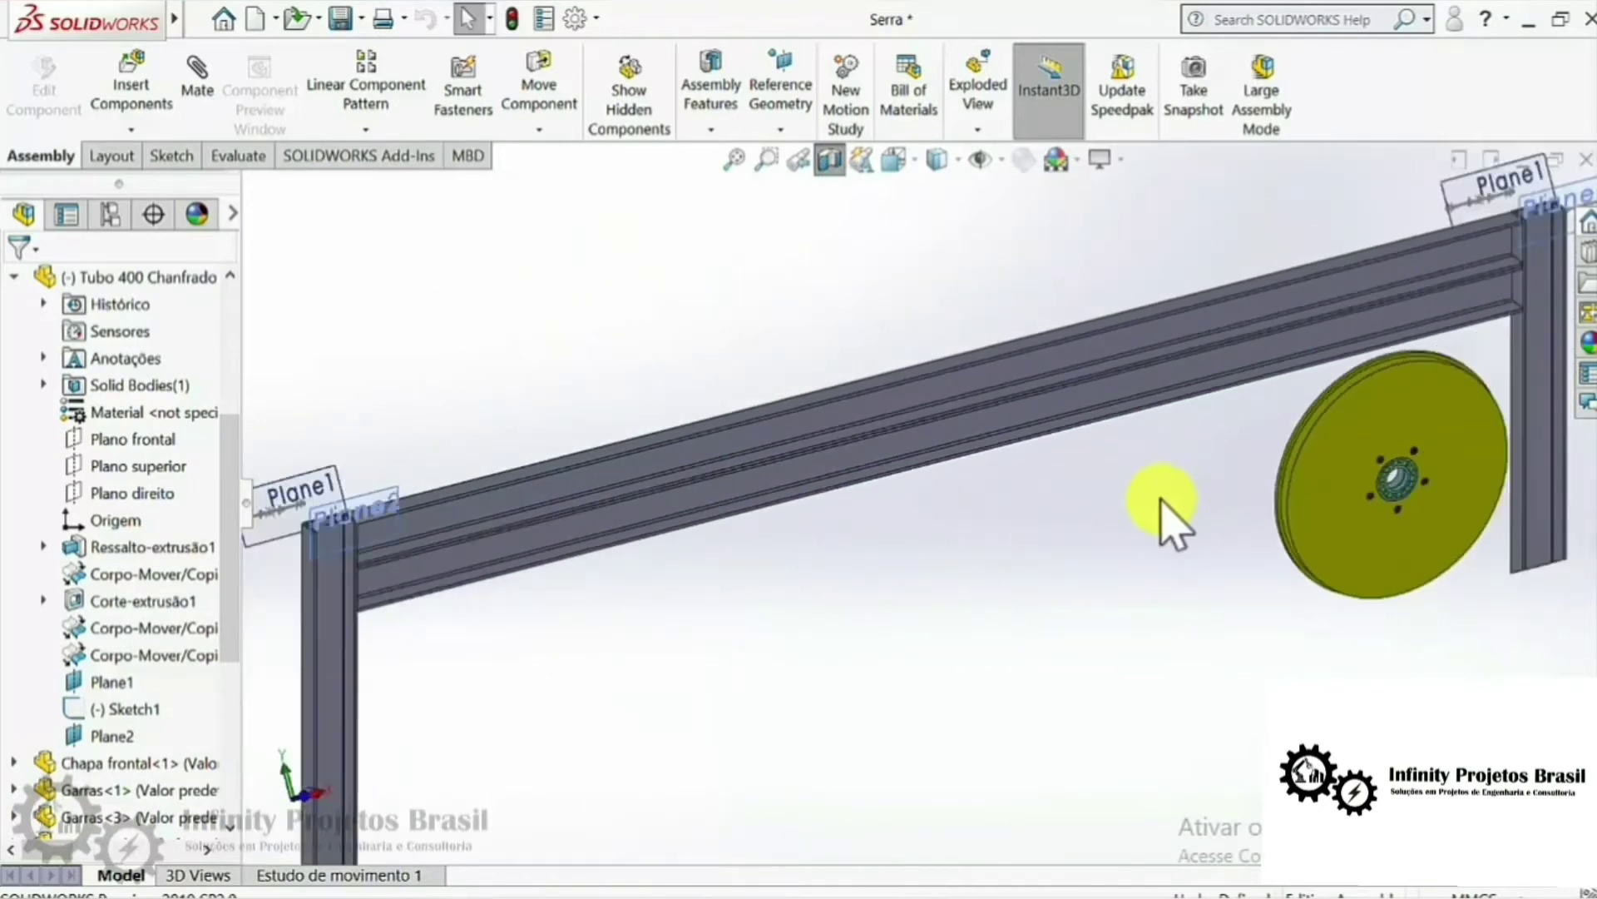
scroll(1277, 429, "up", 2)
scroll(956, 474, "down", 3)
mouse_move(955, 475)
middle_mouse_down()
mouse_move(856, 499)
mouse_move(813, 535)
mouse_move(832, 666)
mouse_move(845, 663)
mouse_move(863, 427)
mouse_move(990, 483)
middle_mouse_up()
mouse_move(951, 500)
middle_mouse_down()
mouse_move(877, 517)
mouse_move(841, 571)
mouse_move(891, 578)
mouse_move(1070, 527)
mouse_move(1223, 571)
mouse_move(702, 706)
mouse_move(952, 649)
mouse_move(599, 589)
mouse_move(724, 446)
mouse_move(421, 613)
mouse_move(676, 479)
middle_mouse_up()
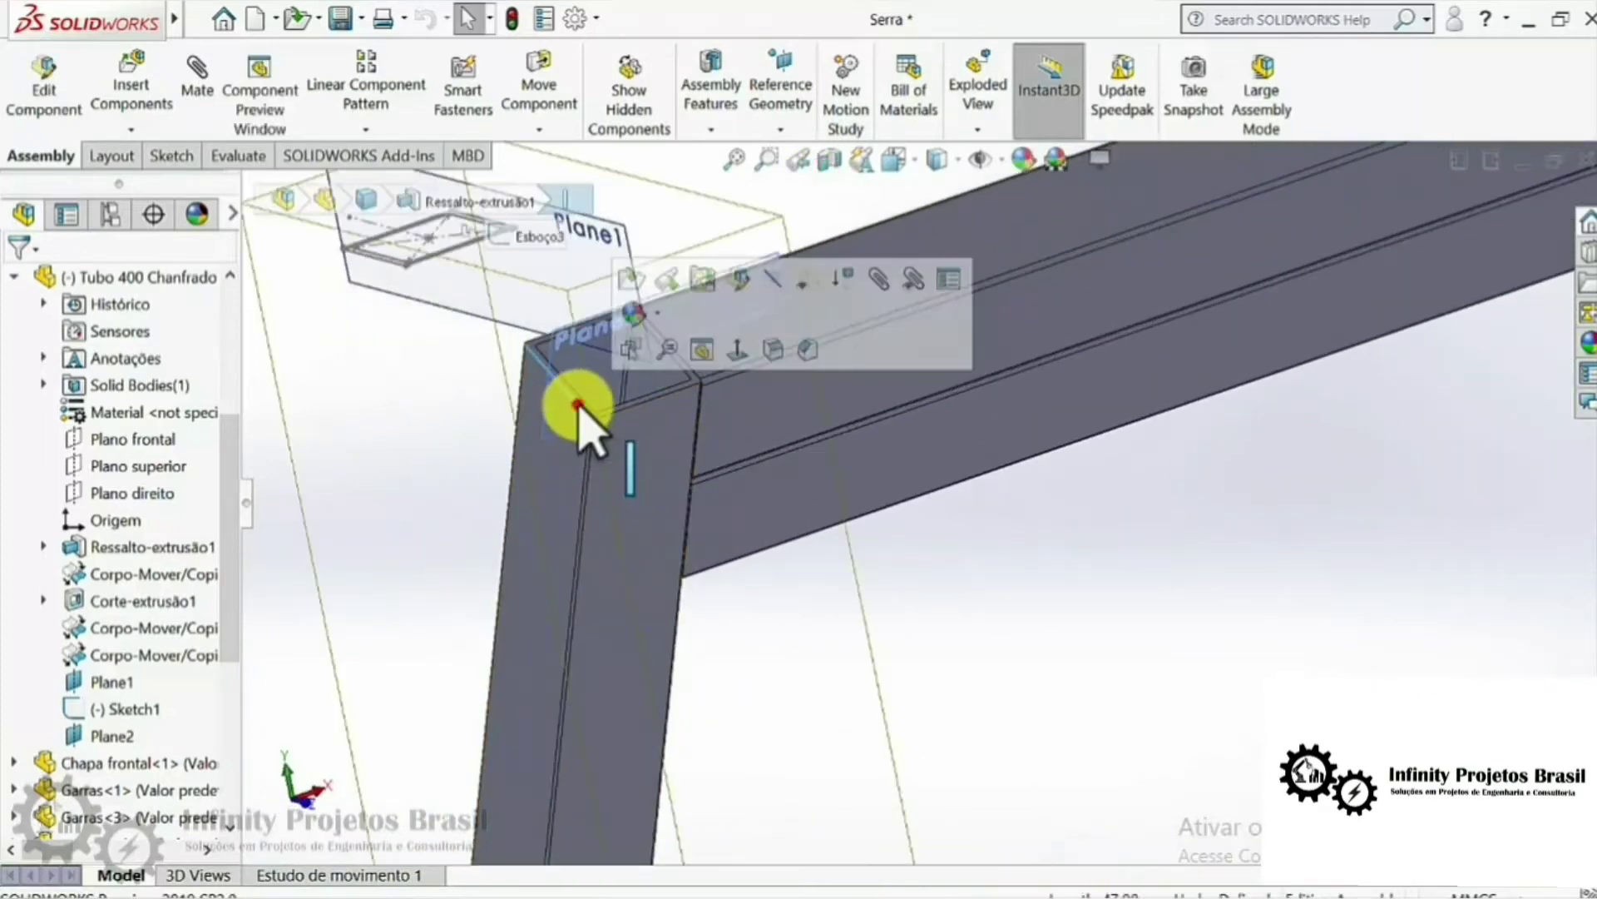
scroll(624, 421, "down", 2)
scroll(535, 314, "down", 2)
scroll(465, 391, "down", 2)
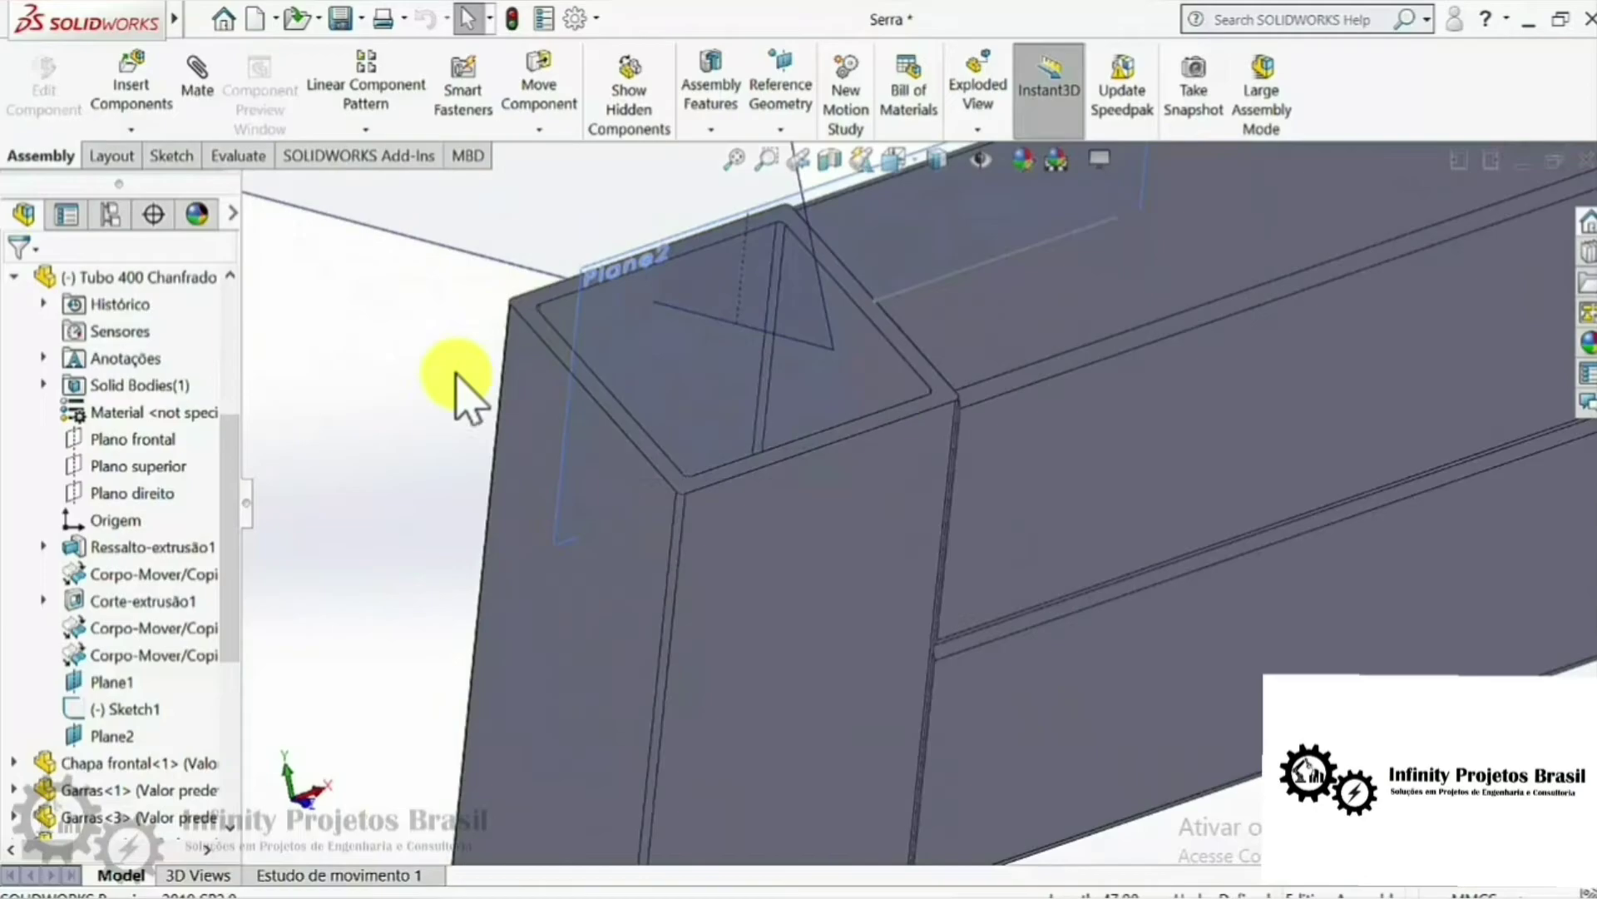
Step: Measure across the tube's opposite outer faces, reading 50 mm
left_click(239, 157)
left_click(327, 83)
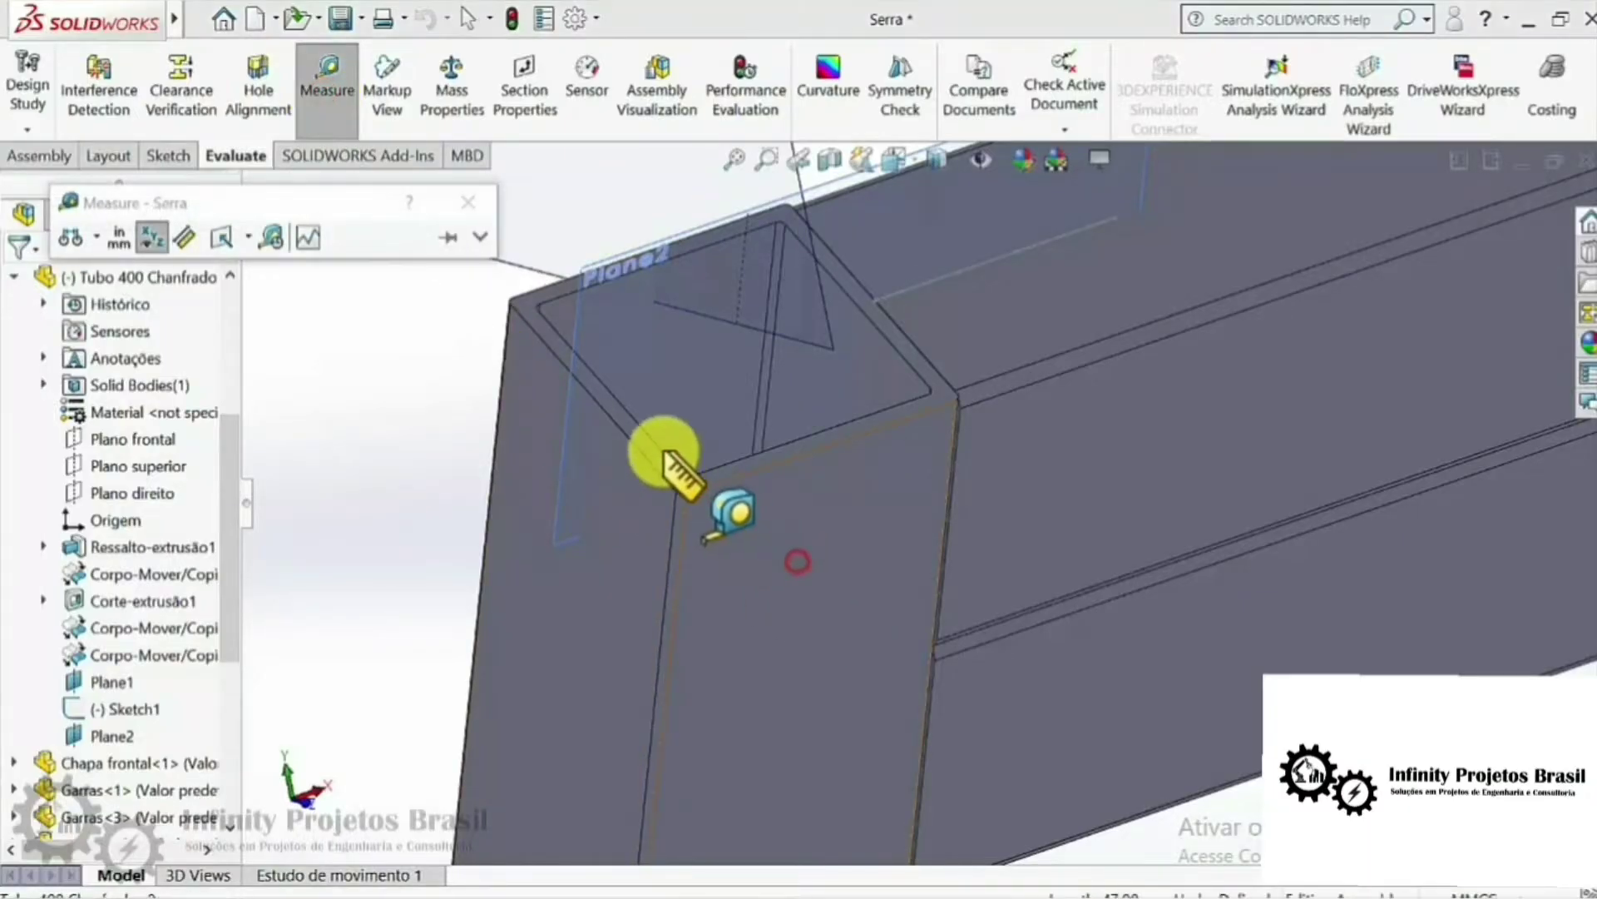
mouse_move(666, 454)
middle_mouse_down()
mouse_move(777, 535)
mouse_move(535, 421)
middle_mouse_up()
left_click(510, 403)
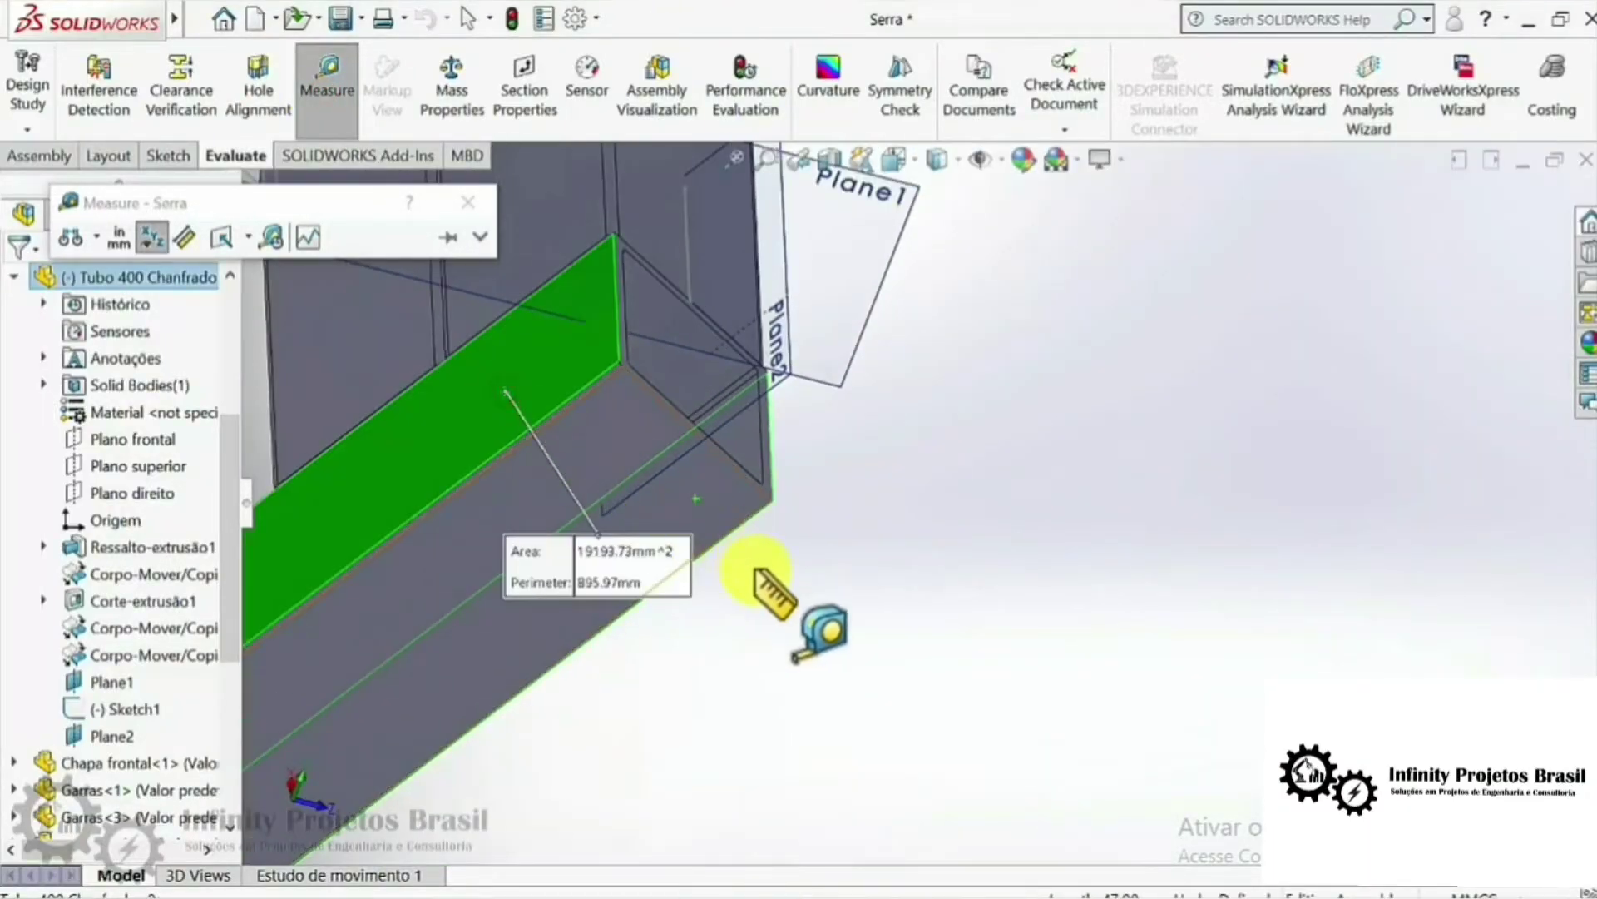
mouse_move(760, 677)
middle_mouse_down()
mouse_move(582, 577)
mouse_move(652, 624)
middle_mouse_up()
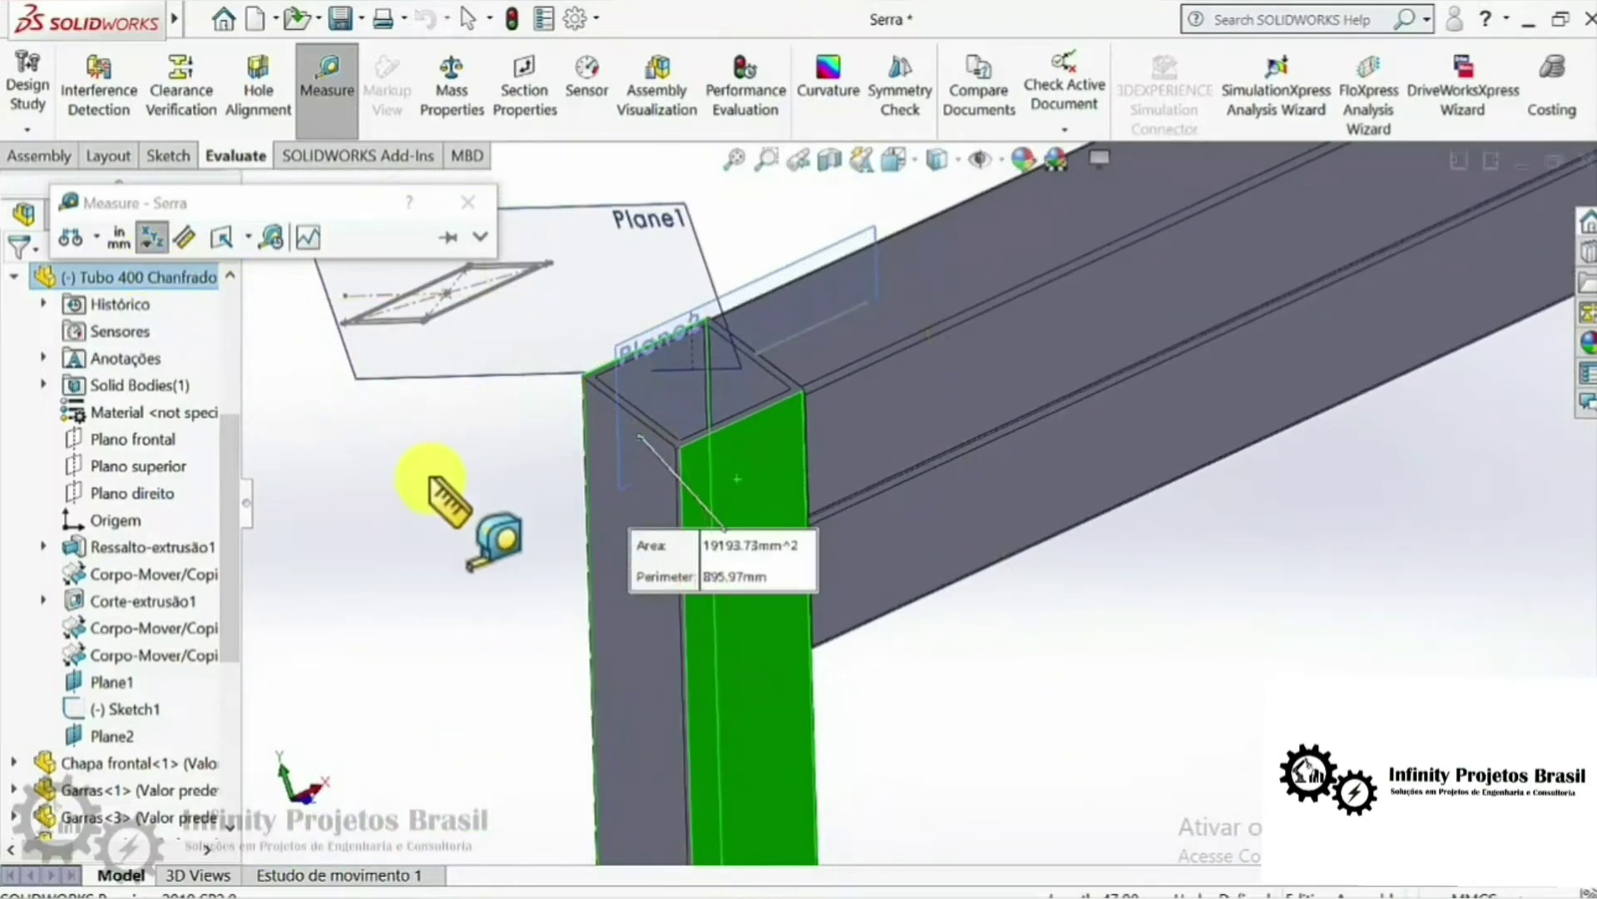
left_click(474, 240)
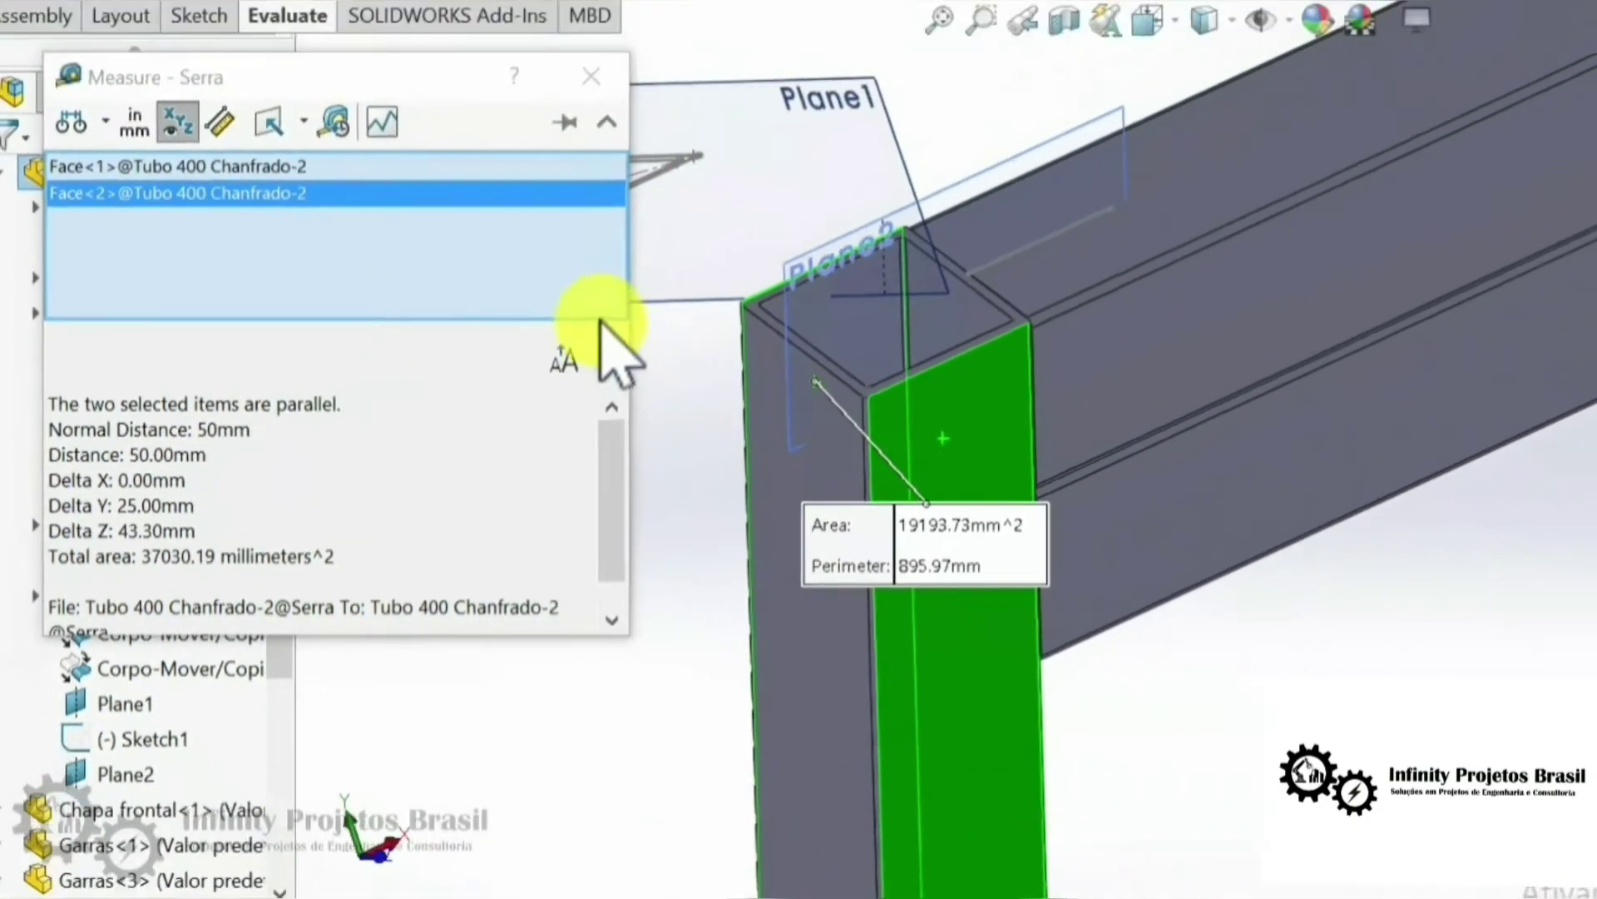
key("Escape")
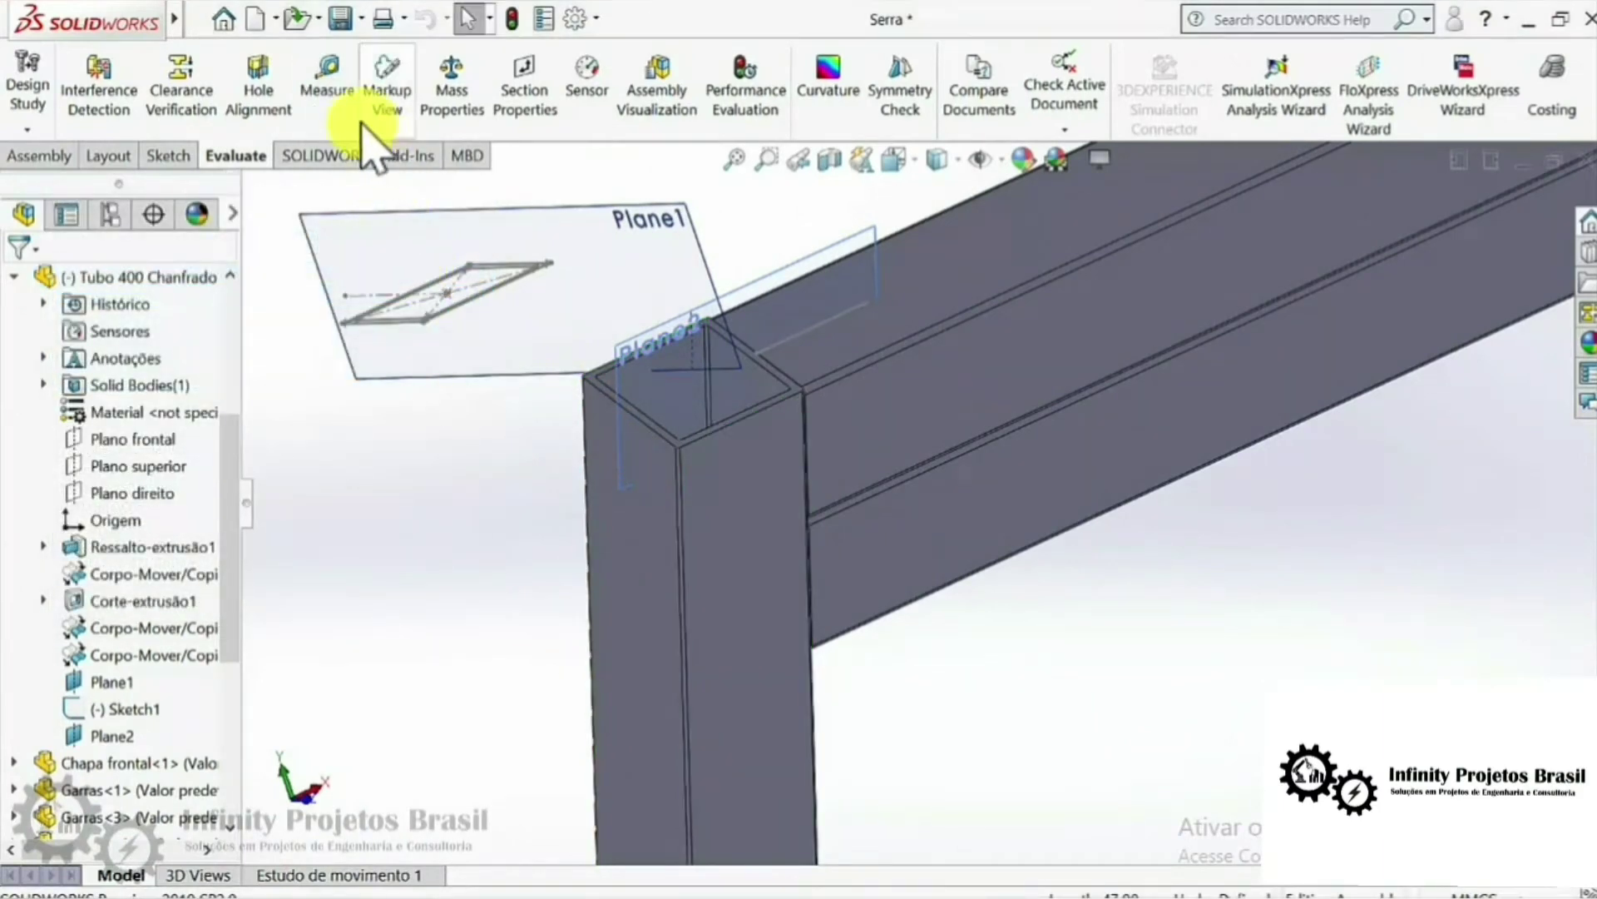
Step: Measure between the outer and inner wall faces, giving a 3 mm wall thickness
left_click(330, 94)
left_click(761, 491)
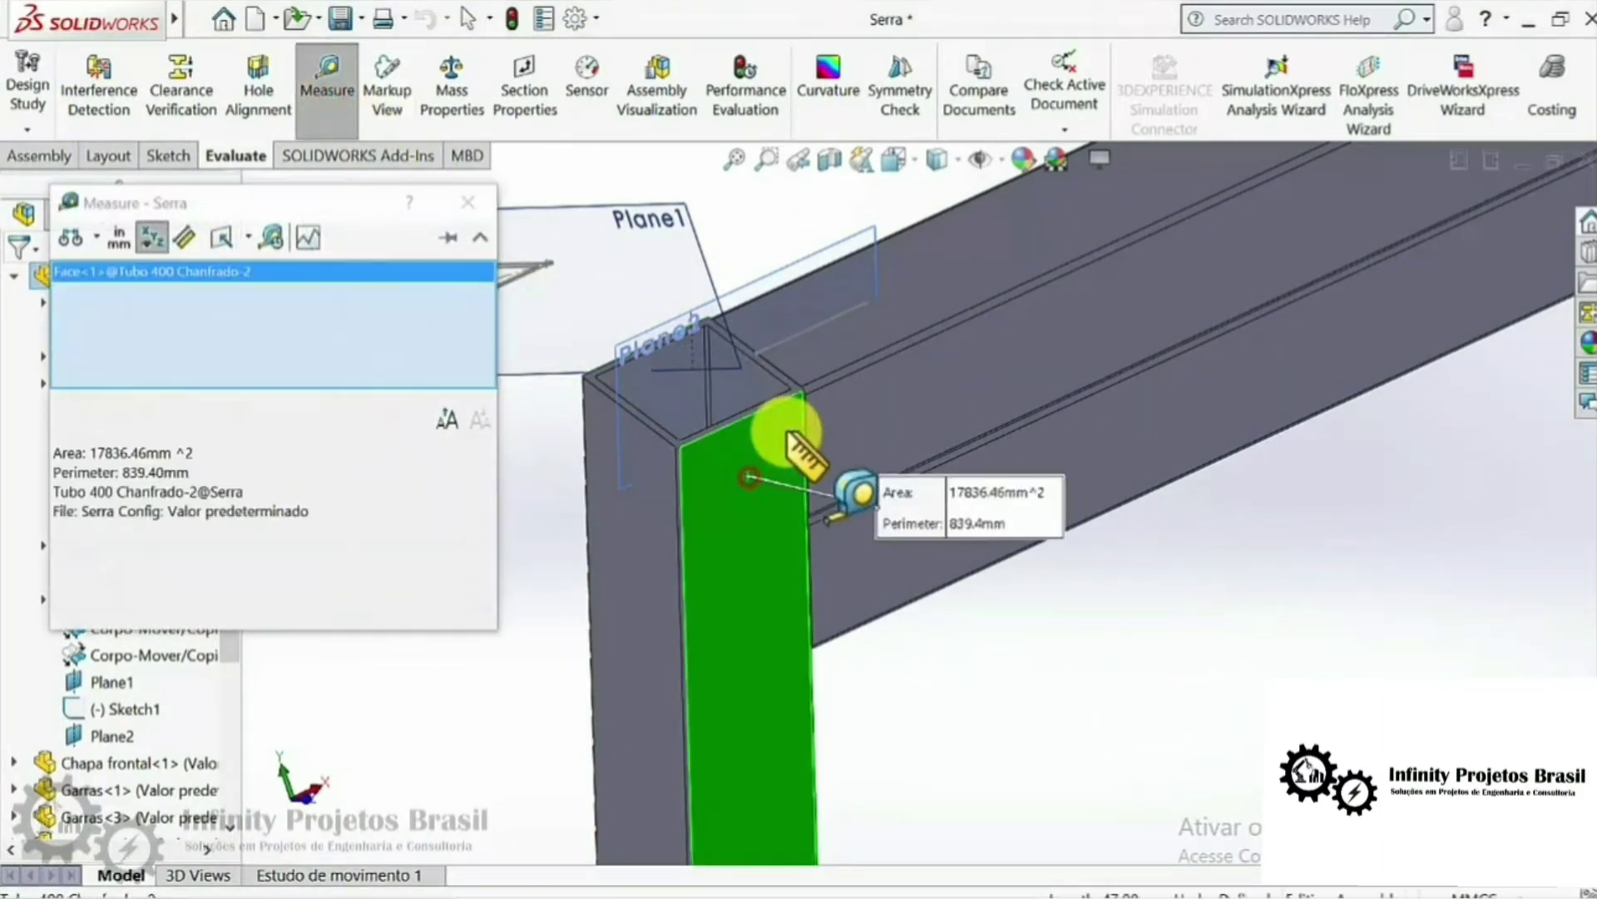
scroll(856, 535, "down", 3)
scroll(832, 574, "down", 3)
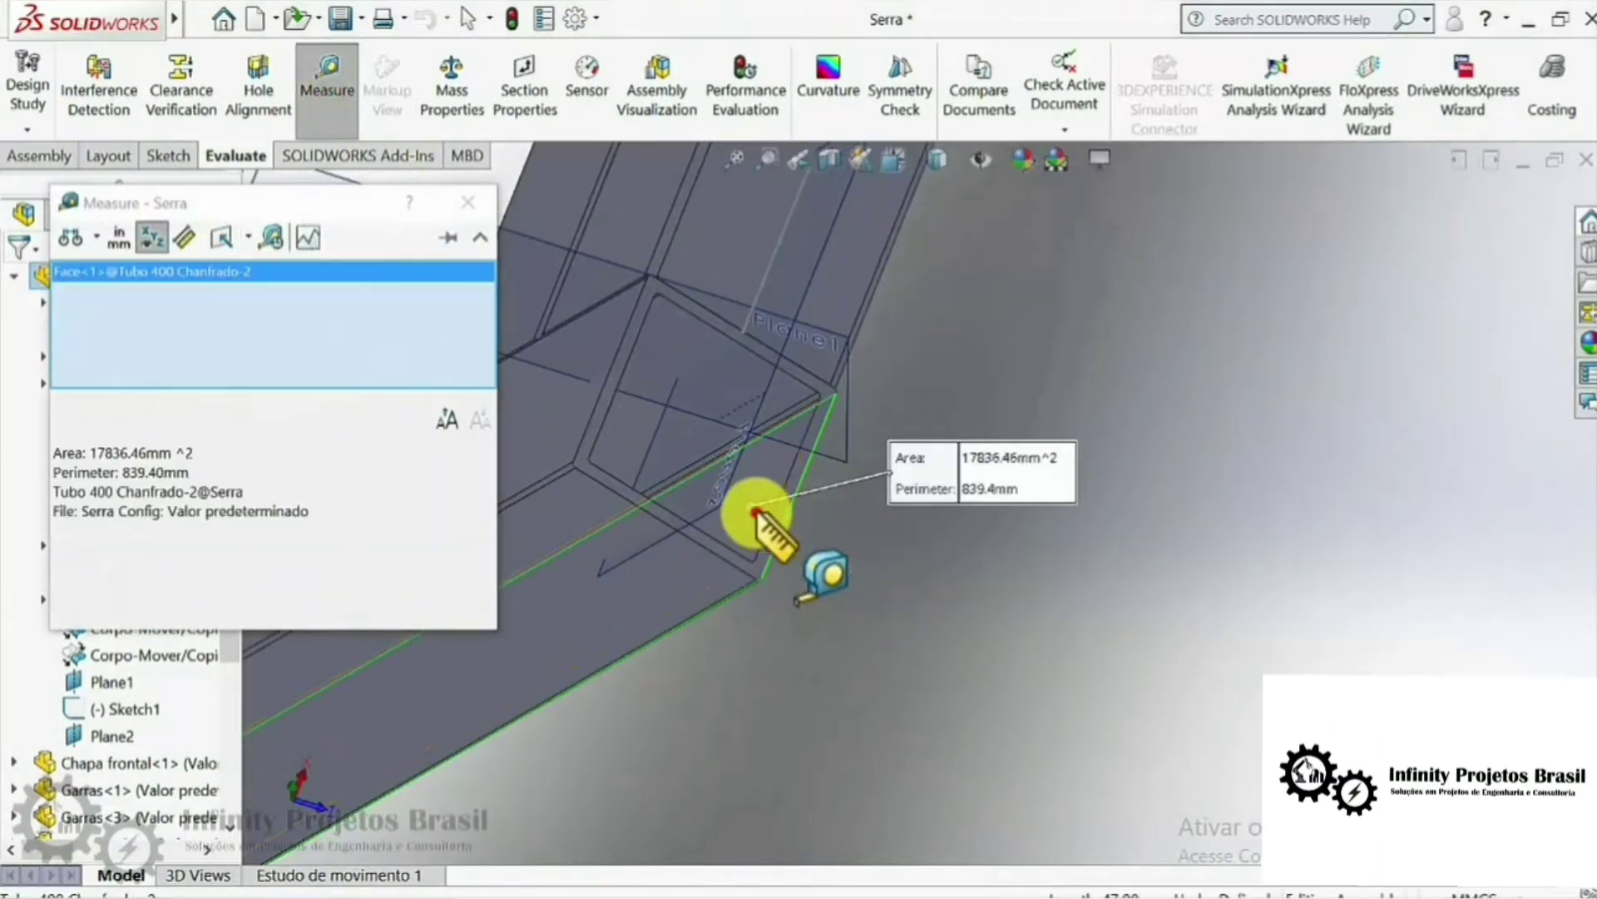
left_click(755, 510)
scroll(766, 689, "up", 3)
scroll(708, 634, "down", 3)
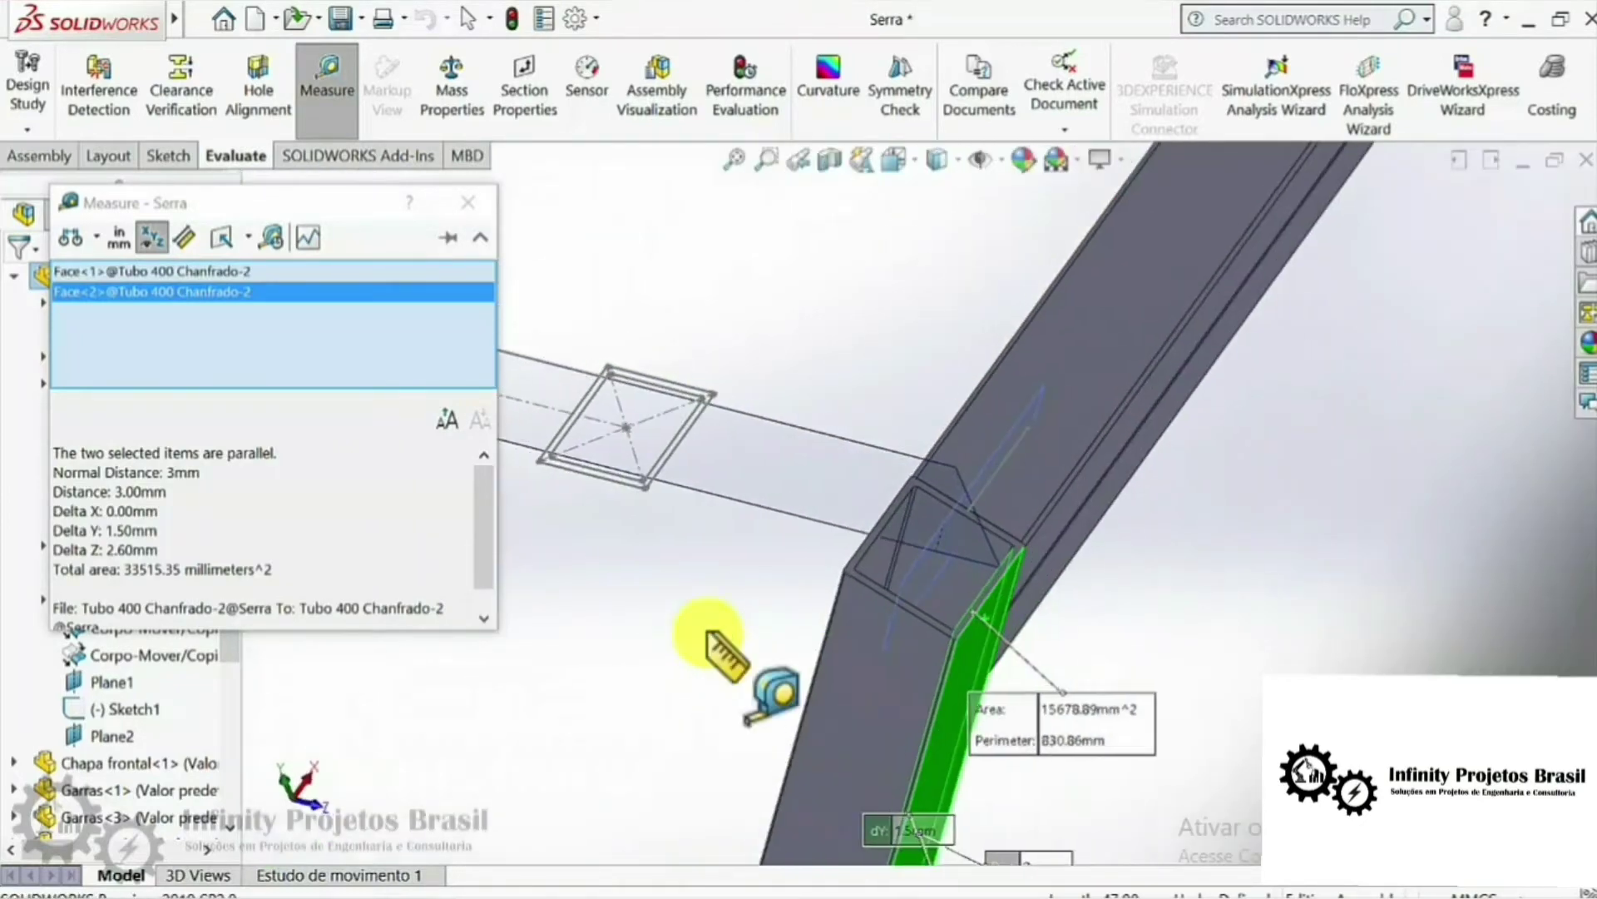
scroll(945, 731, "up", 3)
scroll(965, 722, "down", 2)
scroll(981, 713, "down", 2)
scroll(1016, 482, "down", 2)
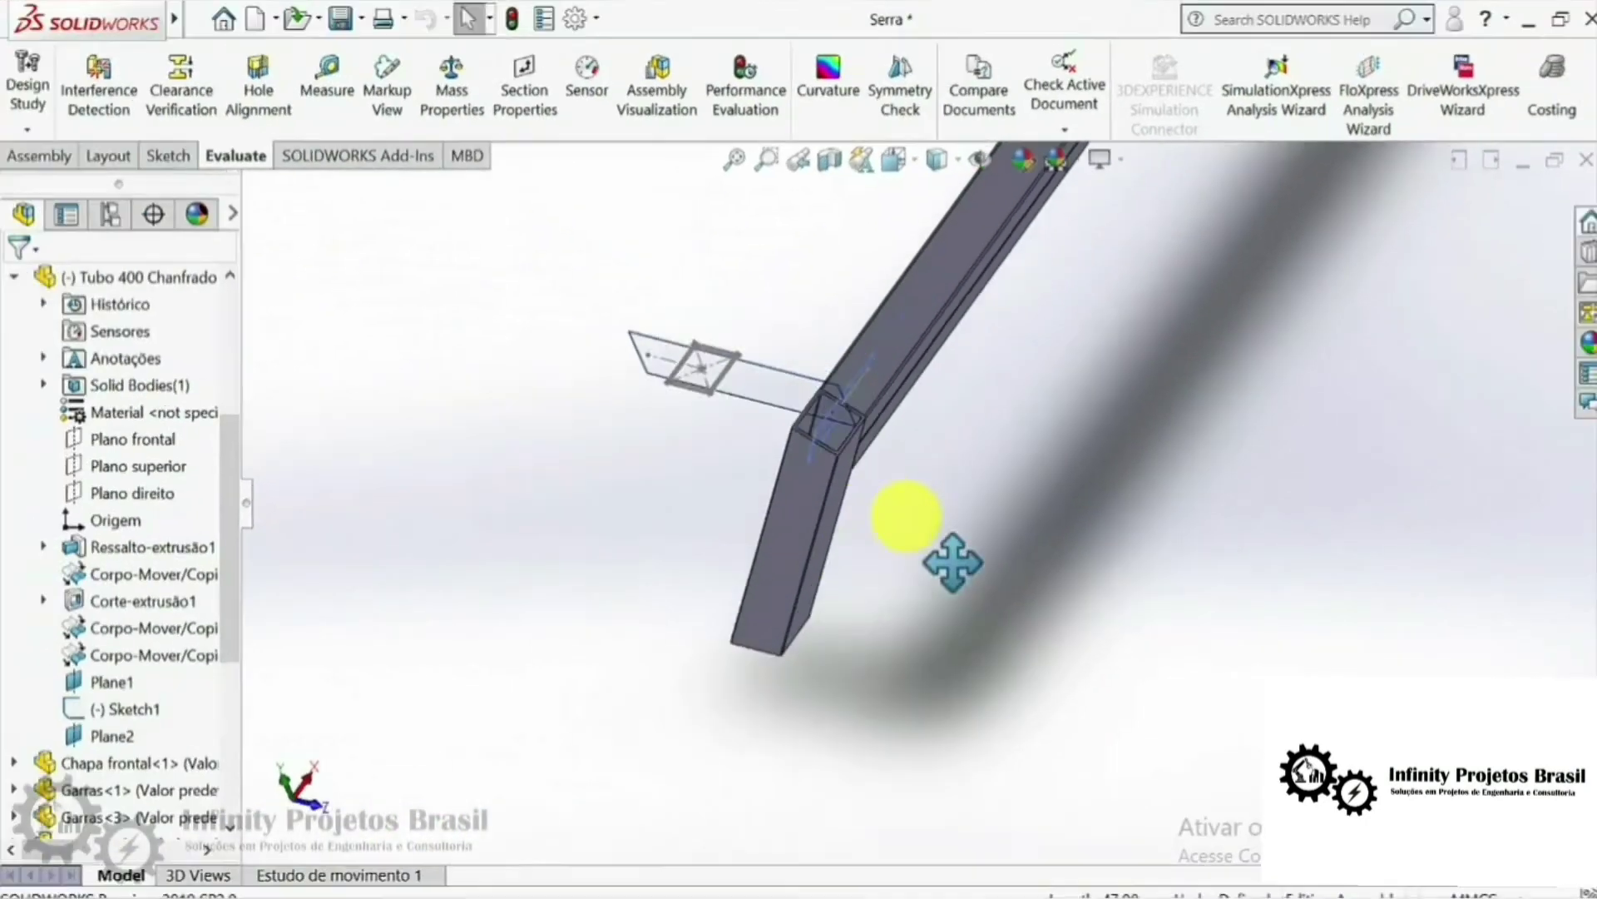
scroll(799, 453, "down", 3)
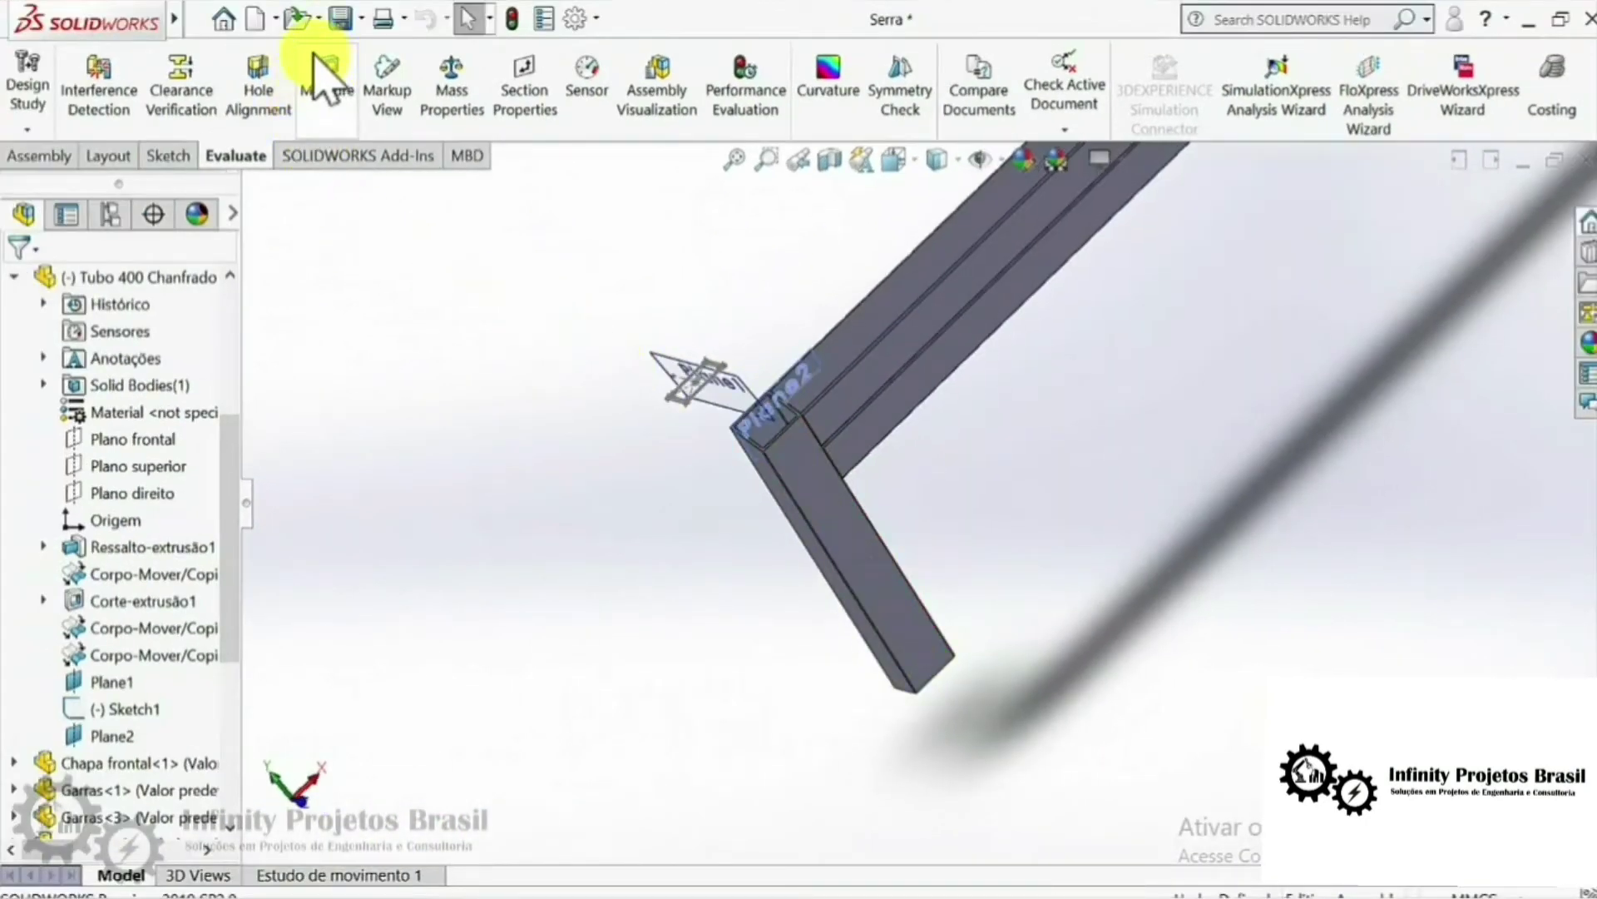
Step: Create a new blank Part document, Part1, alongside the Serra assembly
left_click(275, 17)
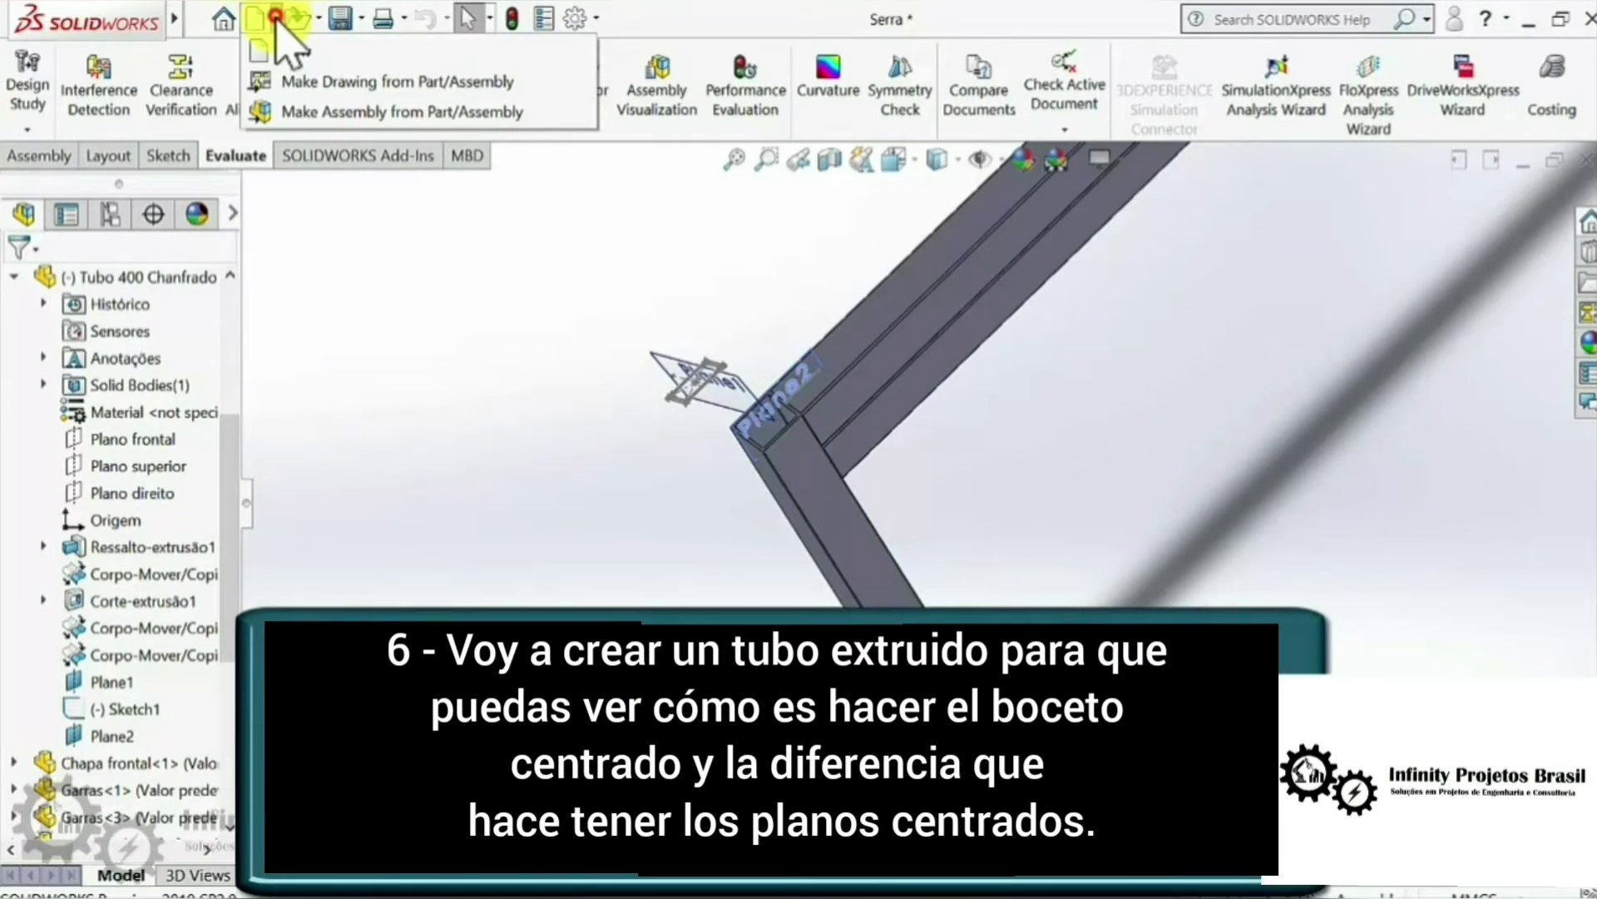
left_click(283, 52)
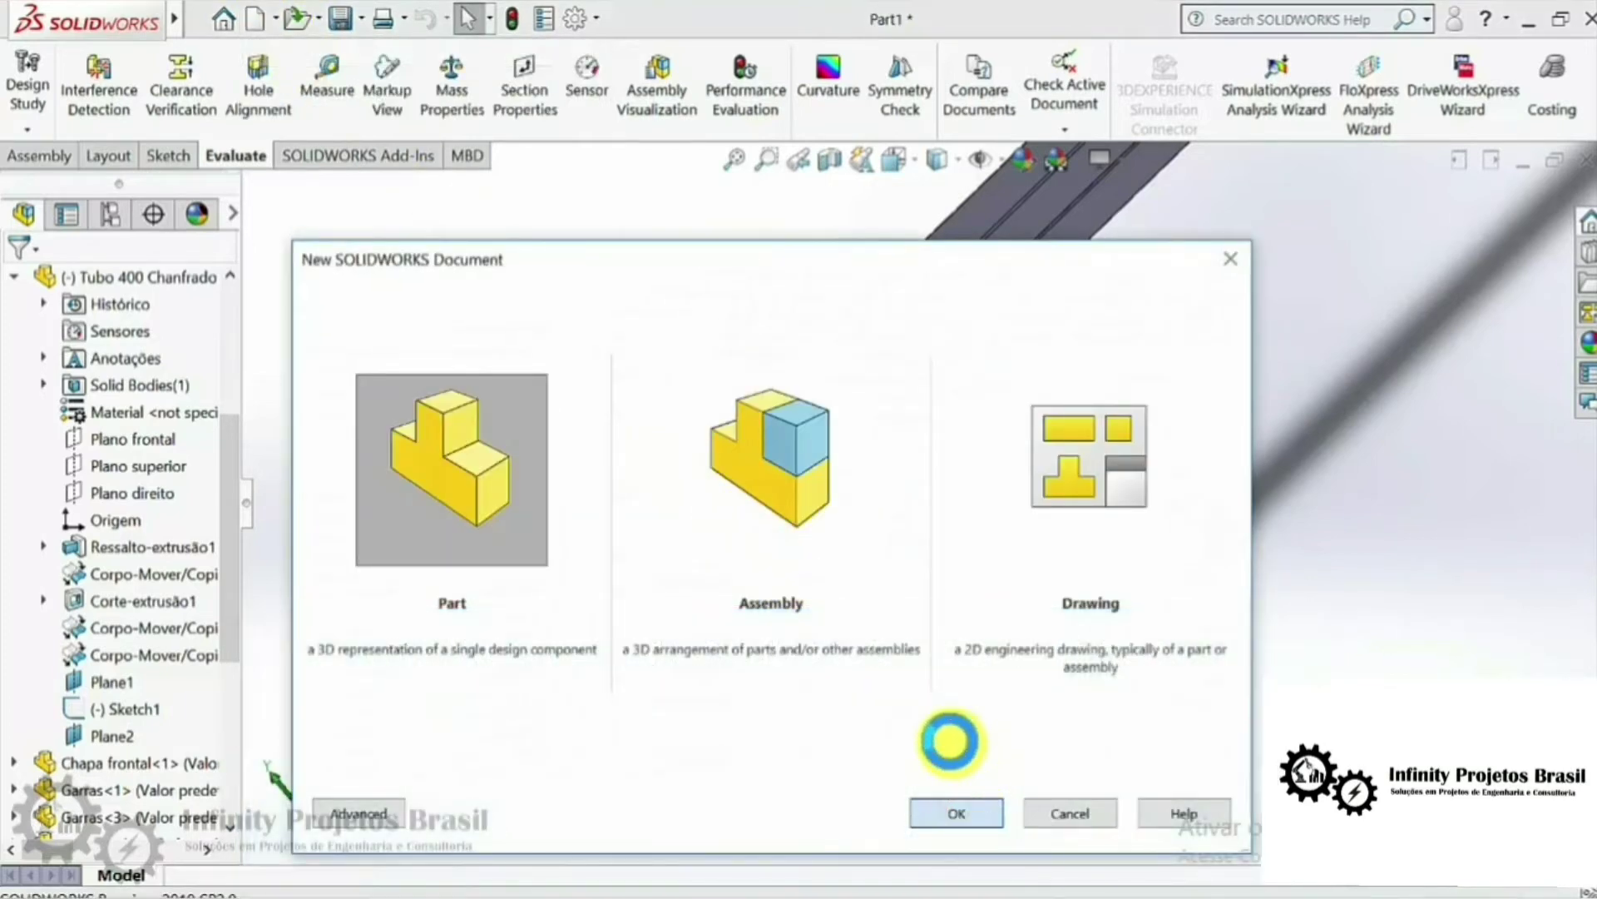
left_click(956, 812)
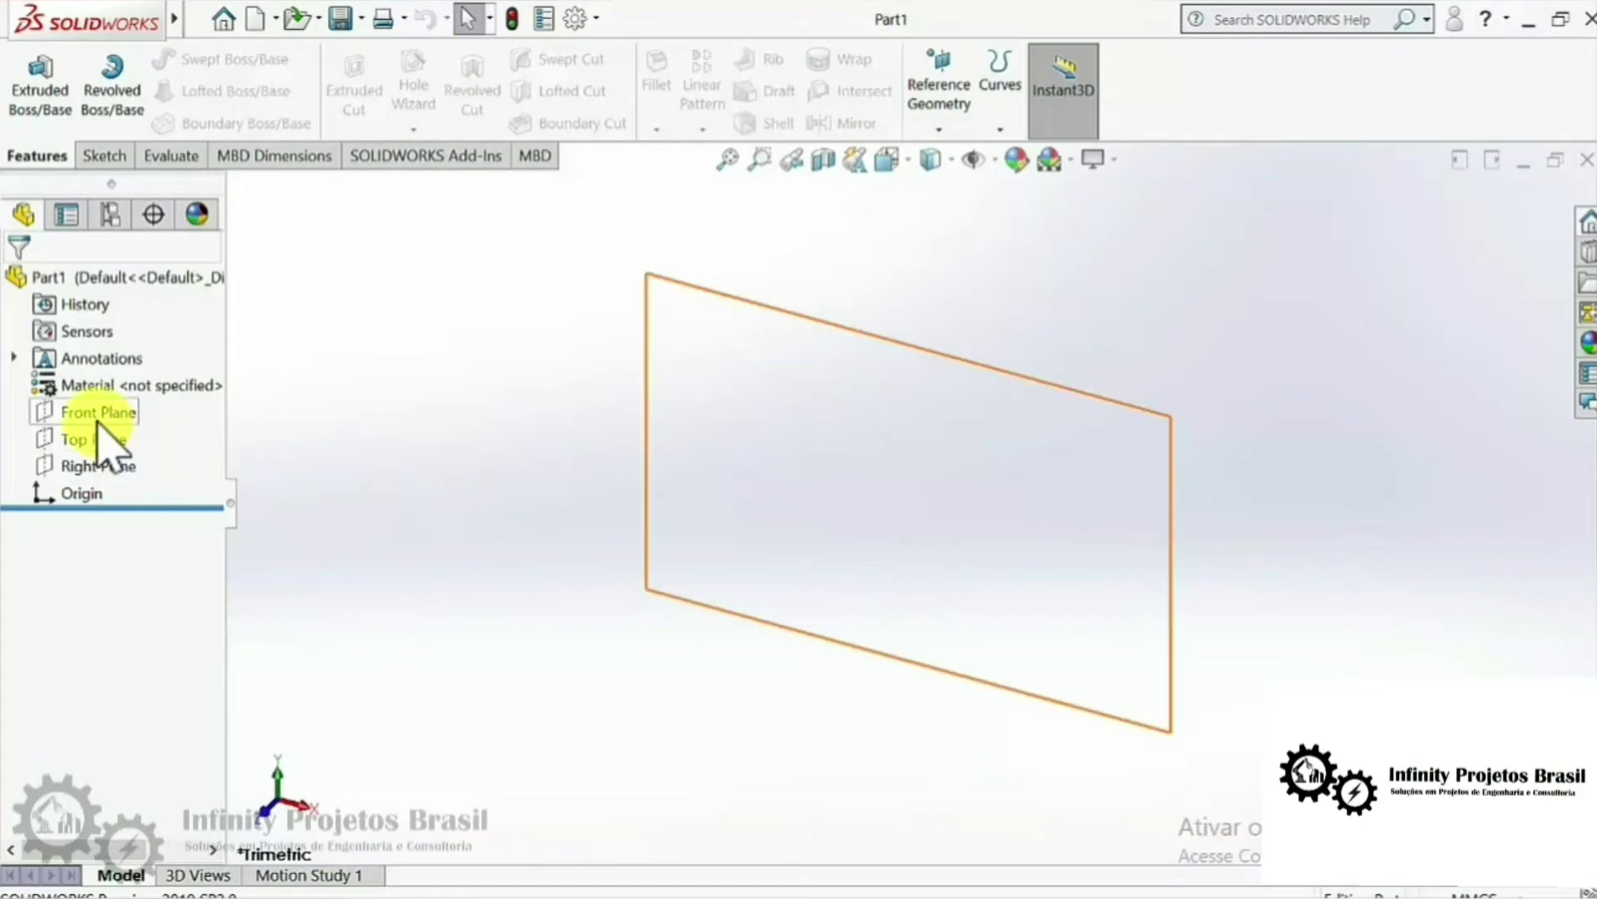
Step: On the Front Plane, sketch a center rectangle centred on the origin
left_click(96, 412)
left_click(104, 156)
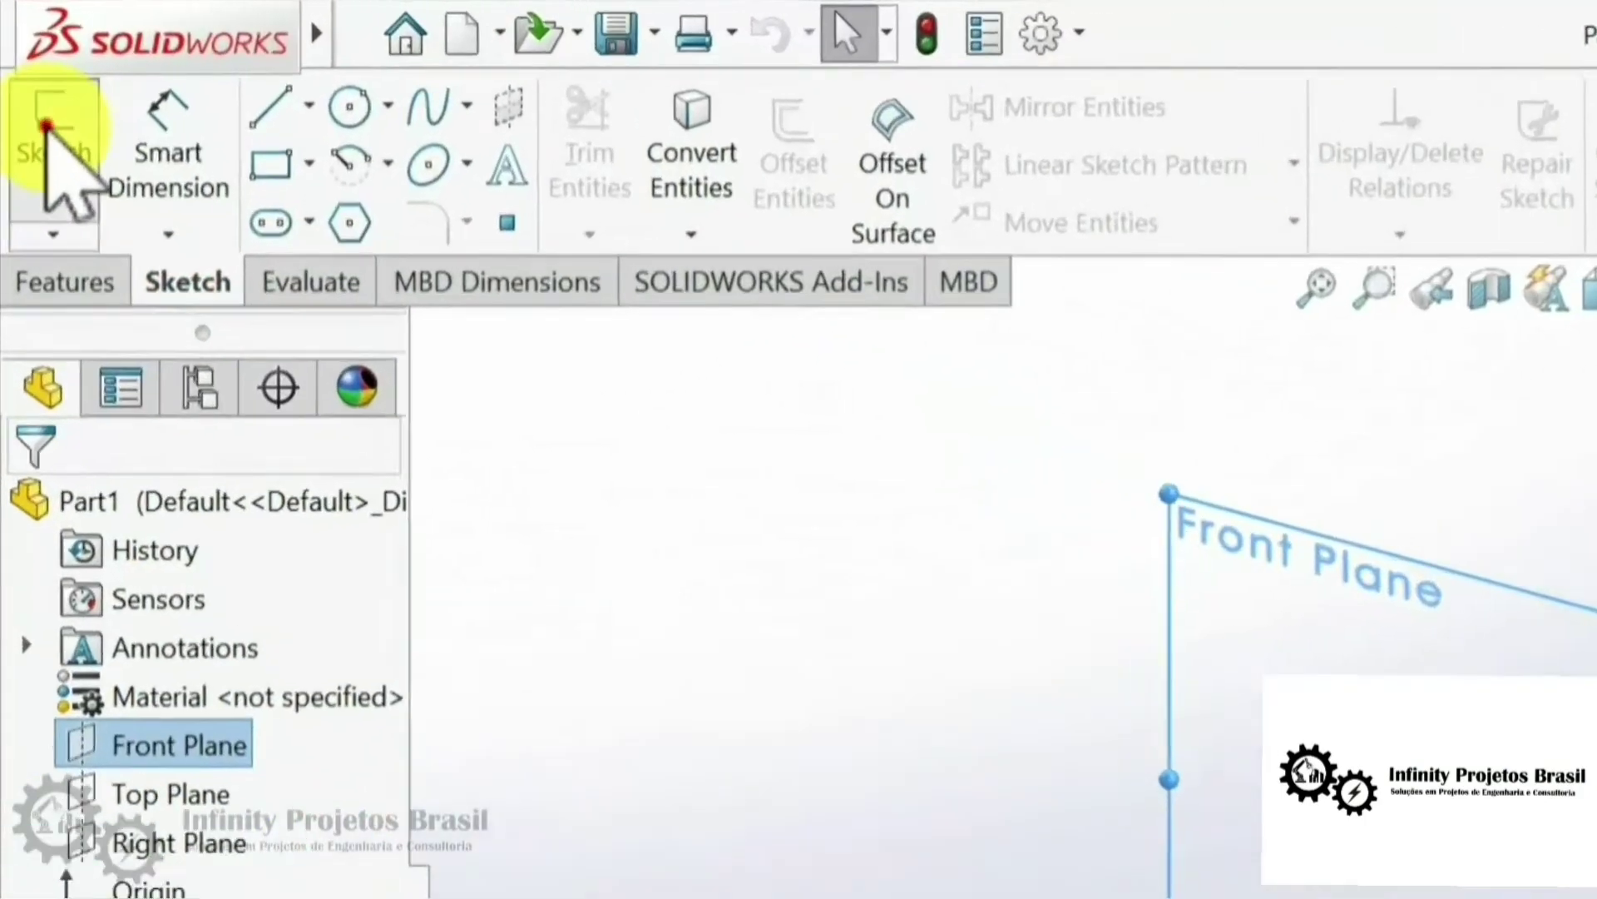
left_click(33, 95)
left_click(390, 204)
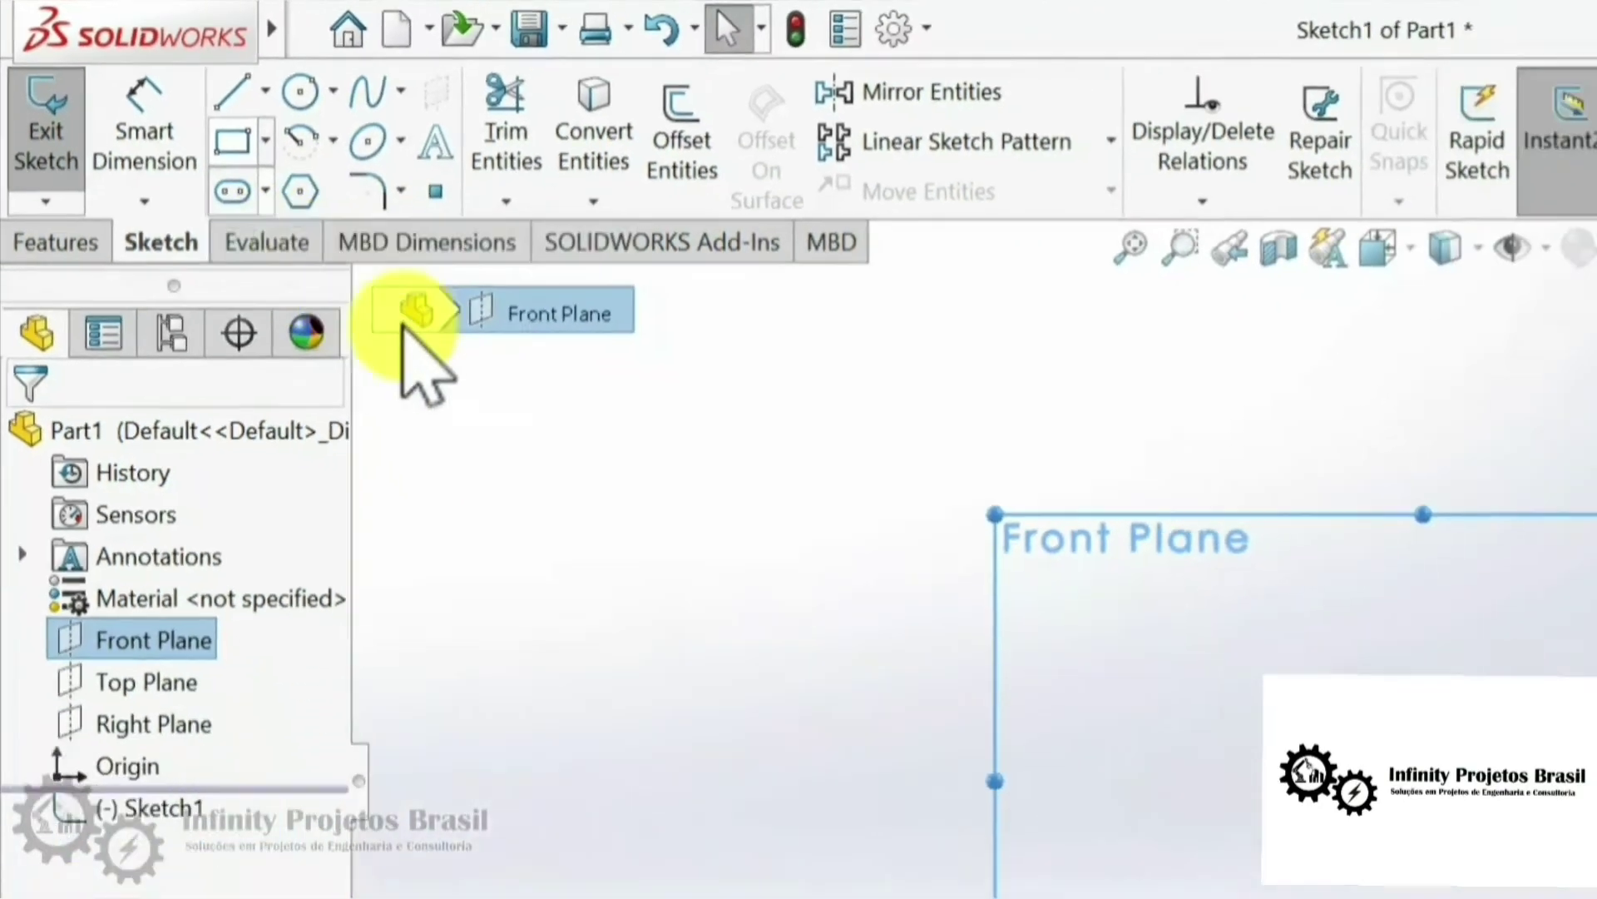
left_click(391, 341)
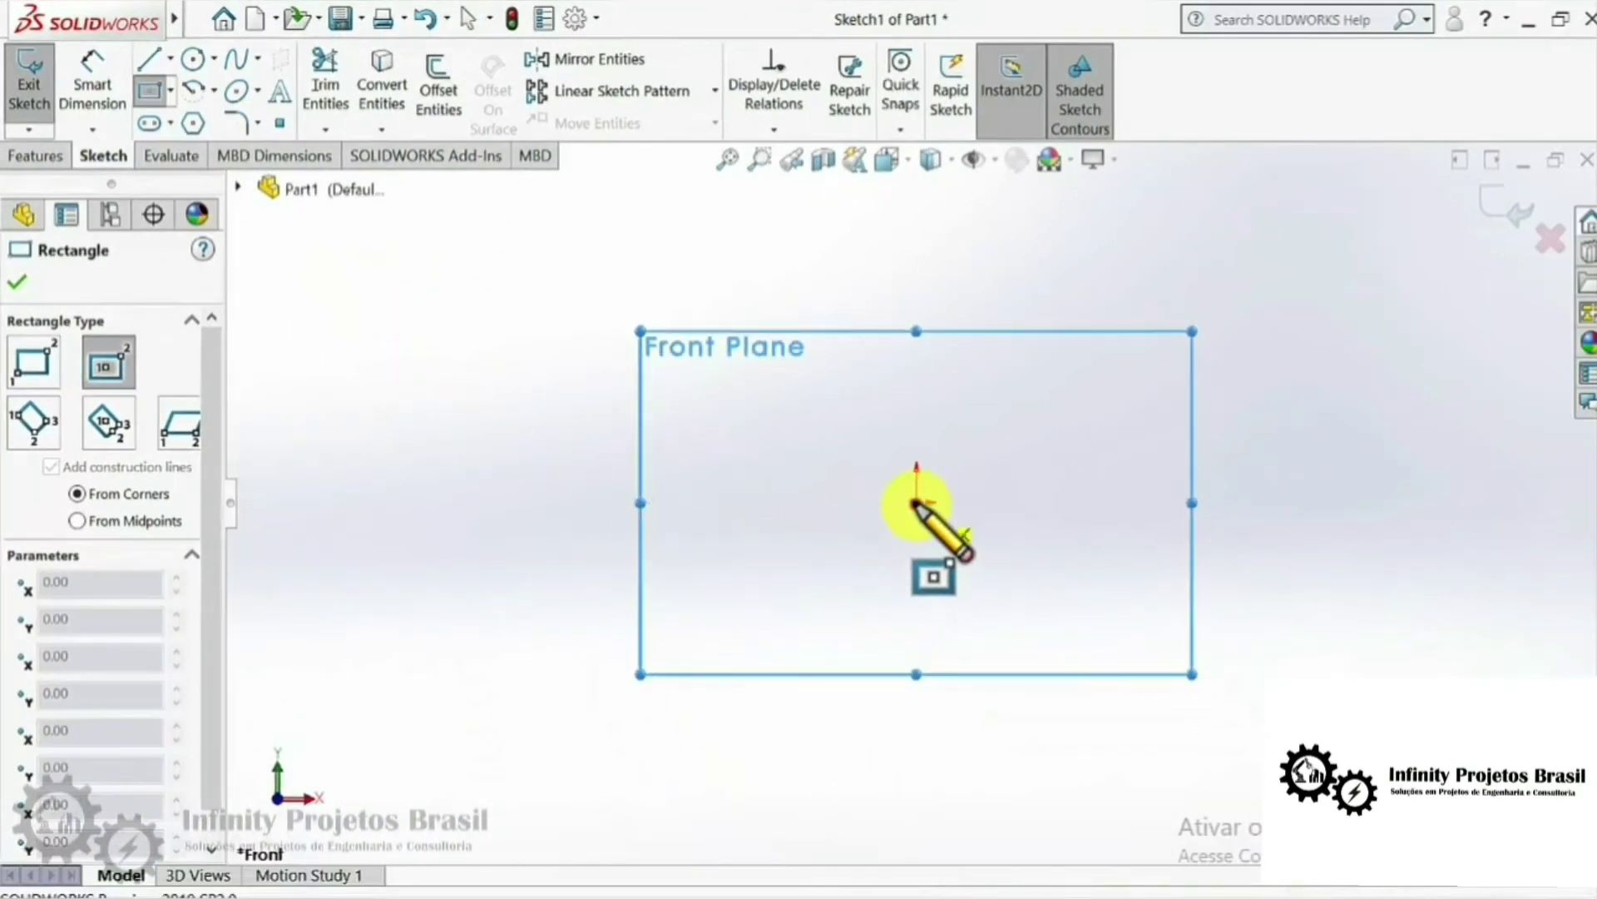
left_click(915, 503)
left_click(1207, 285)
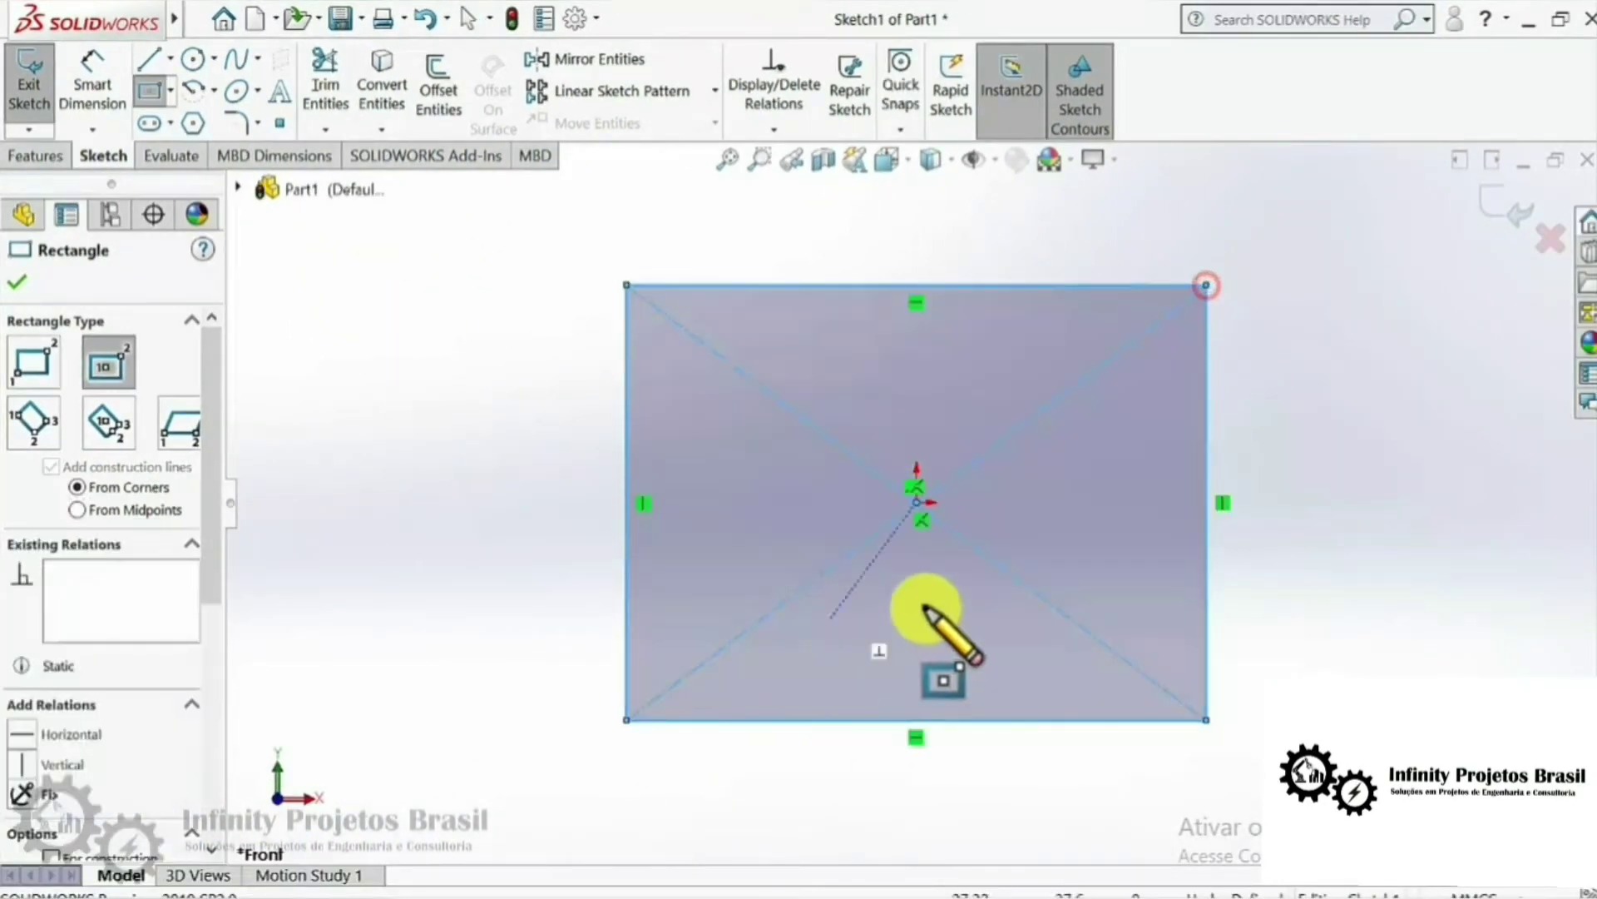
key("Escape")
Step: Offset the rectangle's outline 1.50 mm inward
left_click(856, 230)
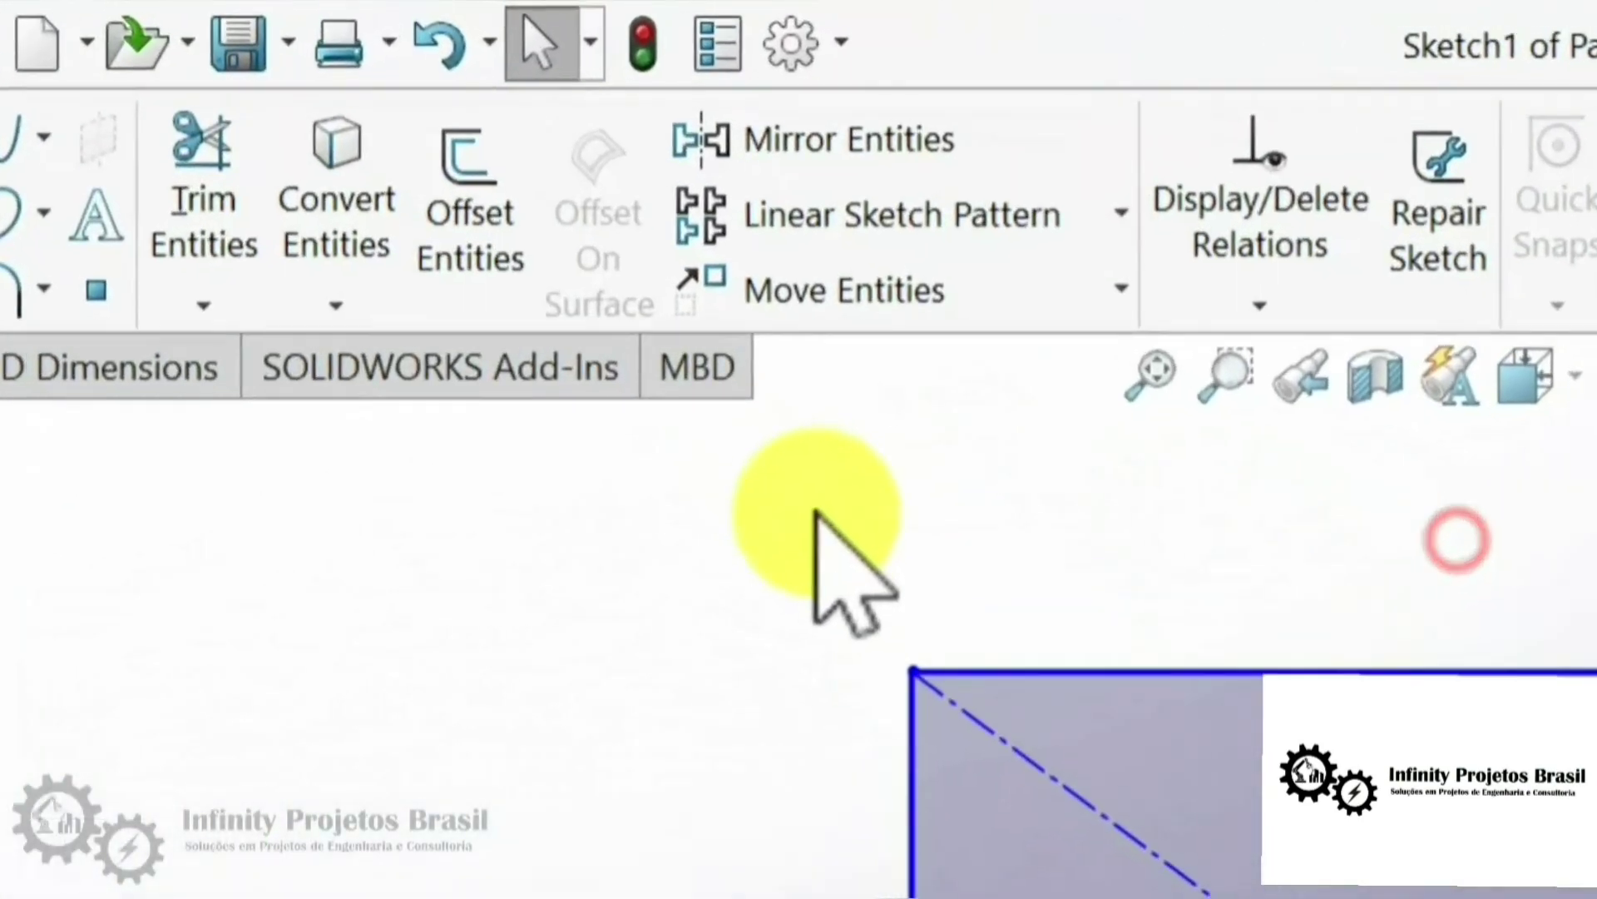
left_click(470, 212)
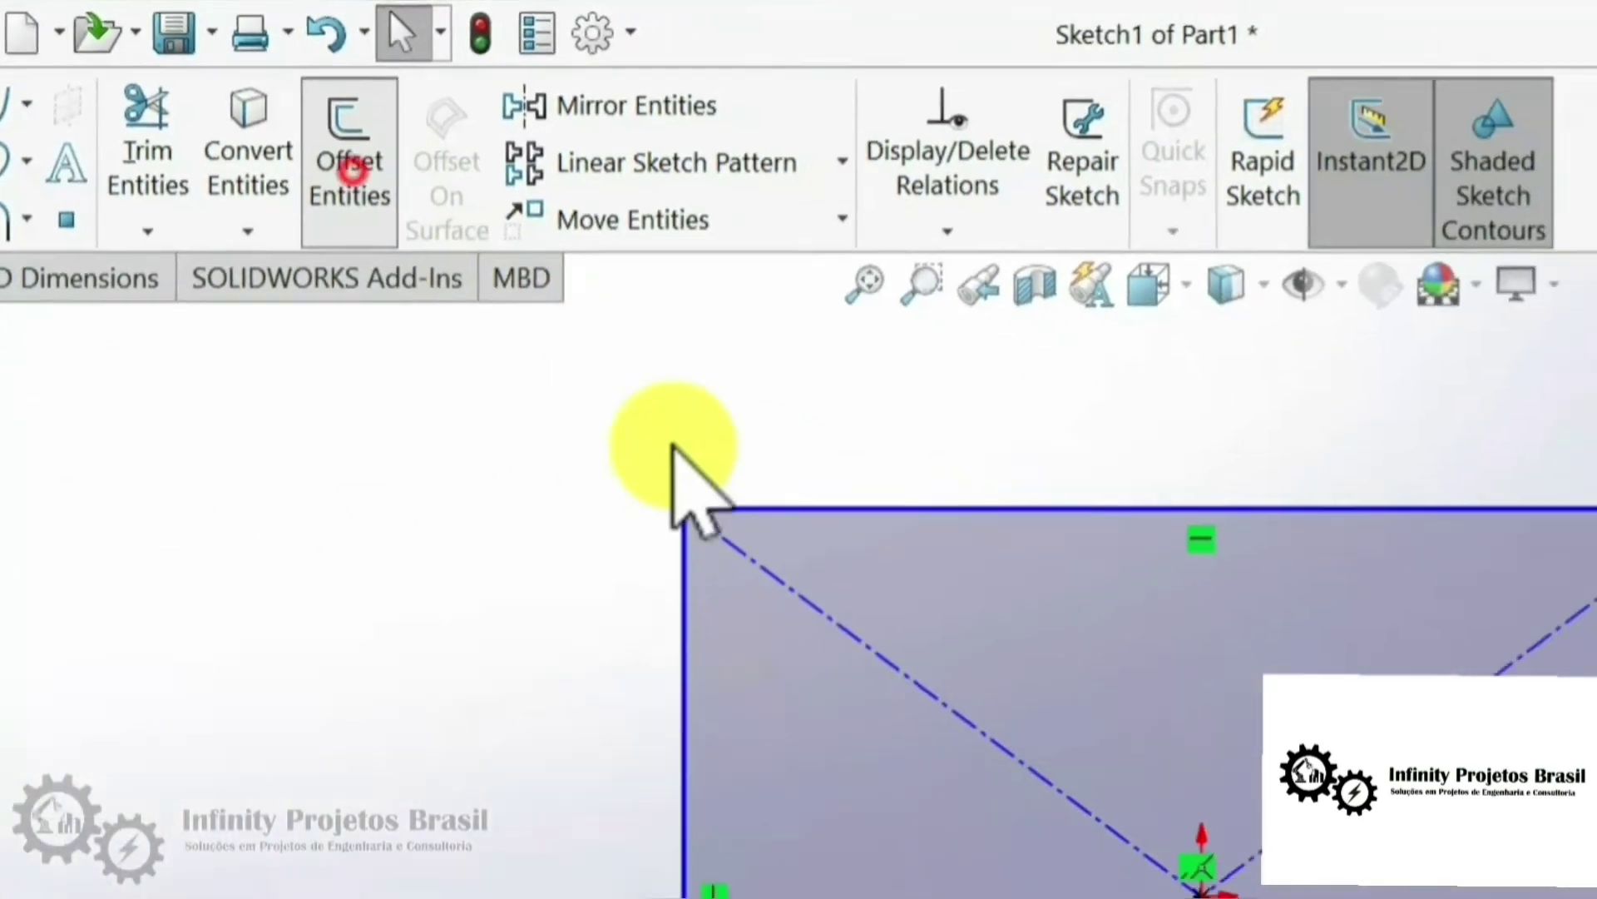
left_click(753, 508)
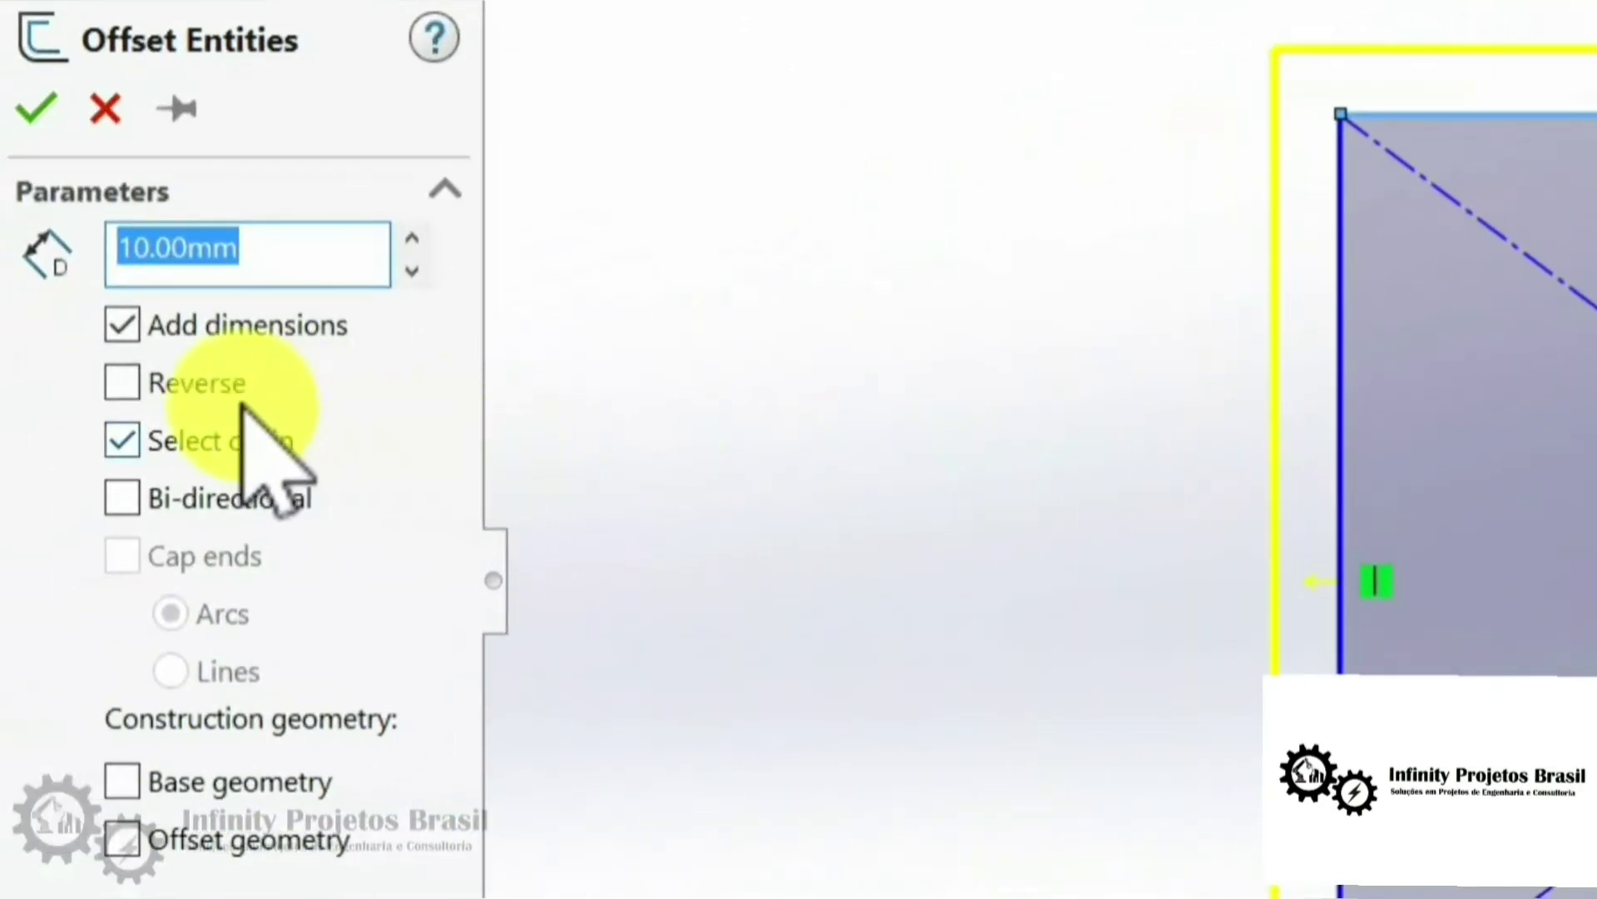
left_click(193, 387)
type("1,5")
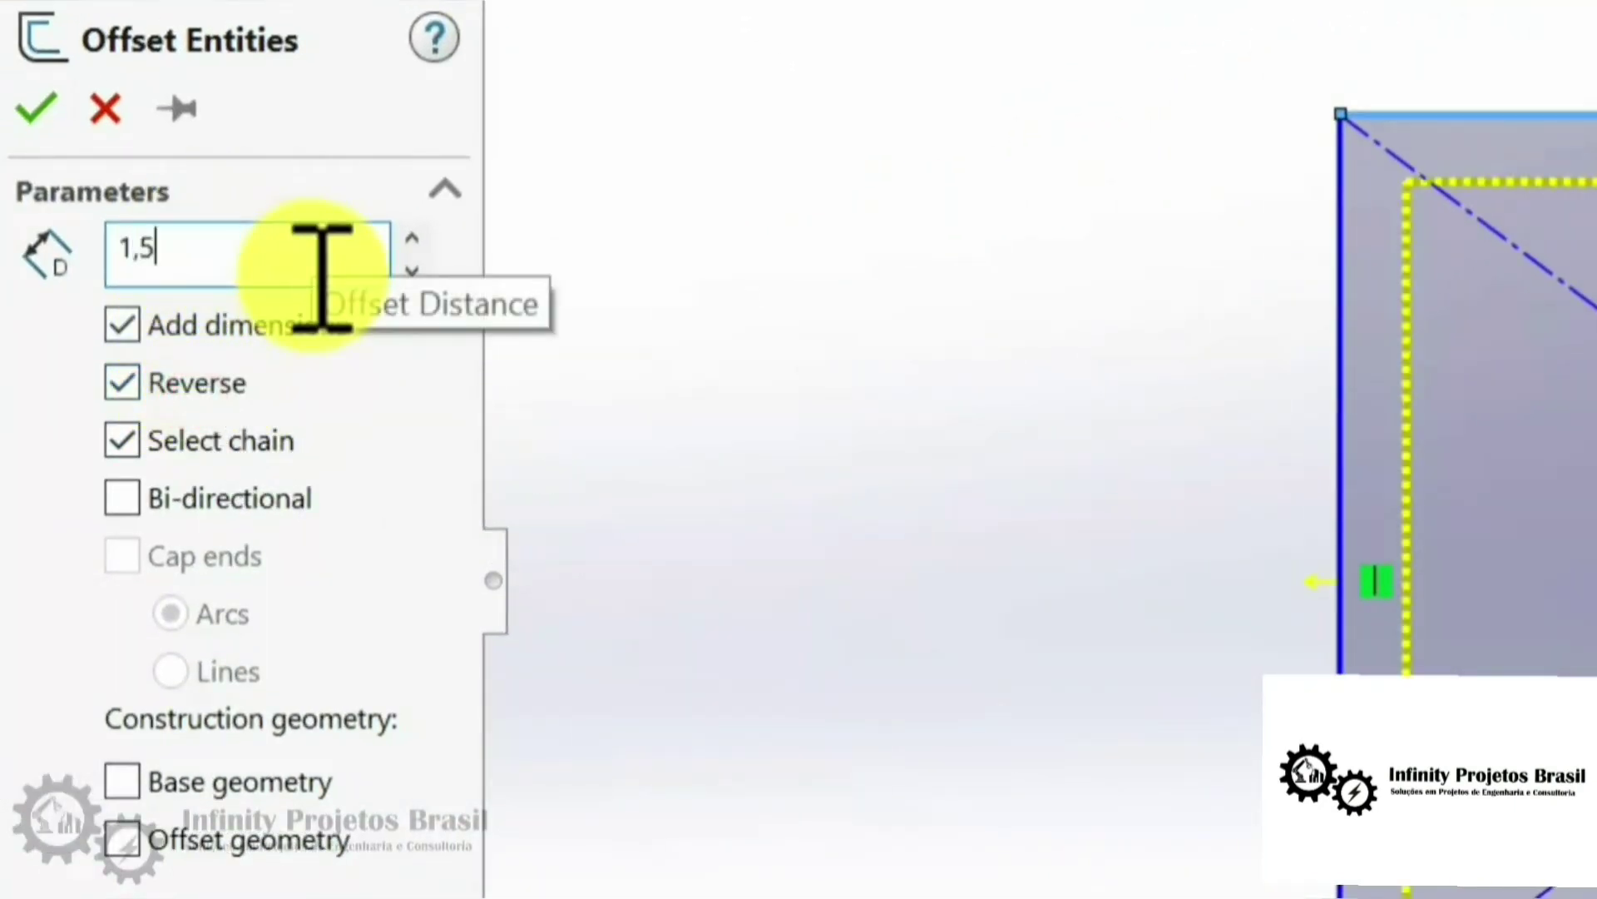
key("Return")
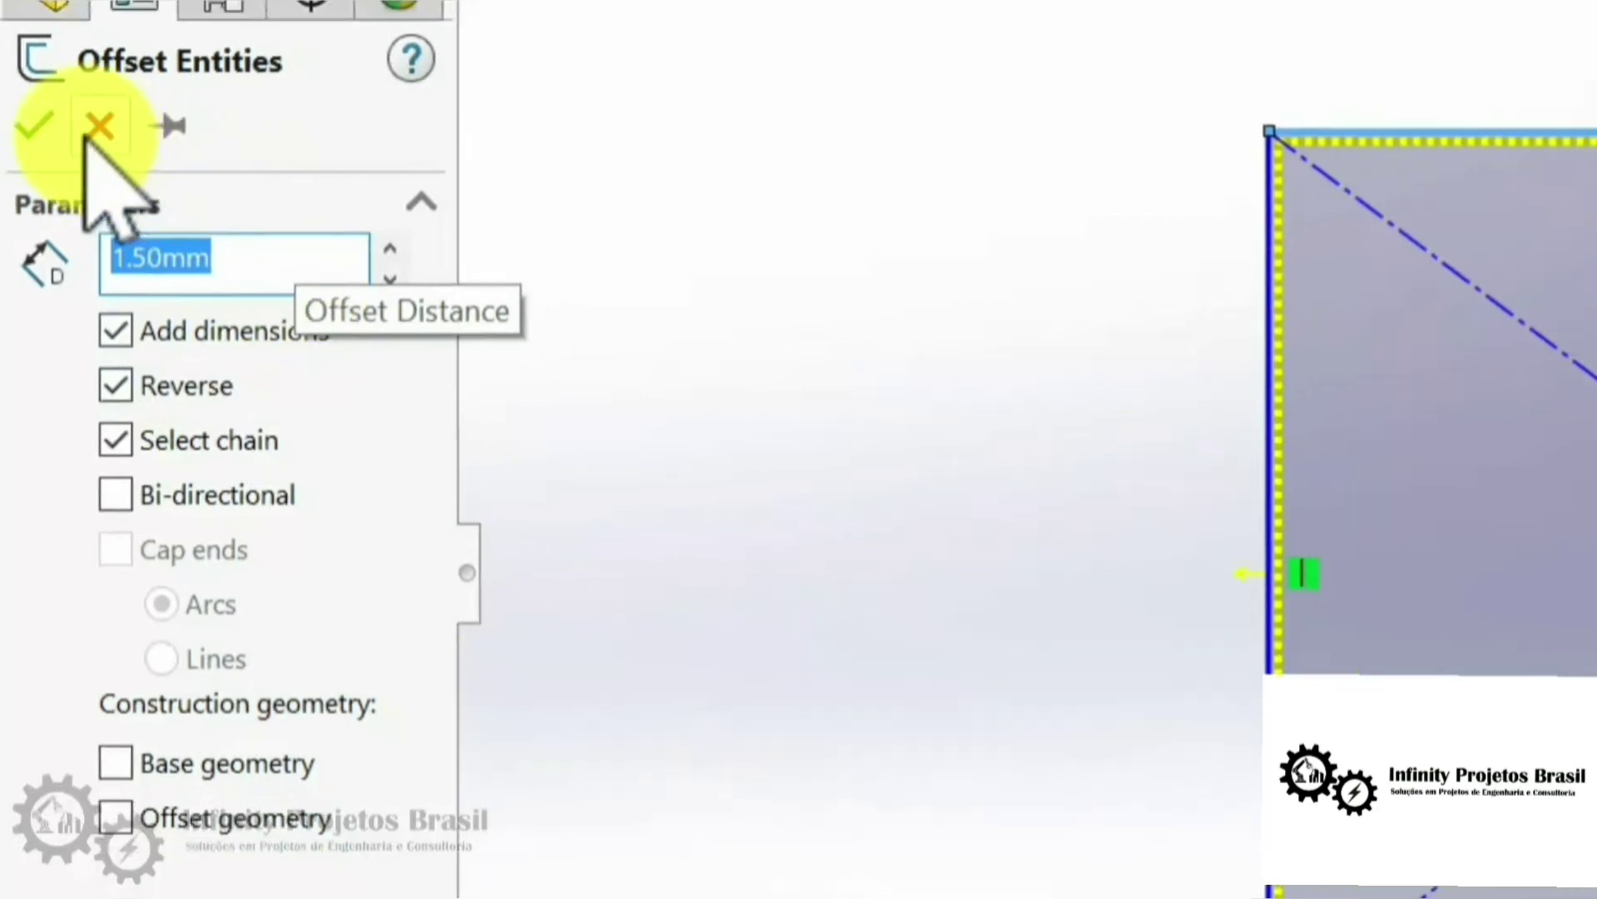
left_click(35, 214)
Step: Dimension the rectangle's left edge to 50 mm
scroll(496, 384, "down", 2)
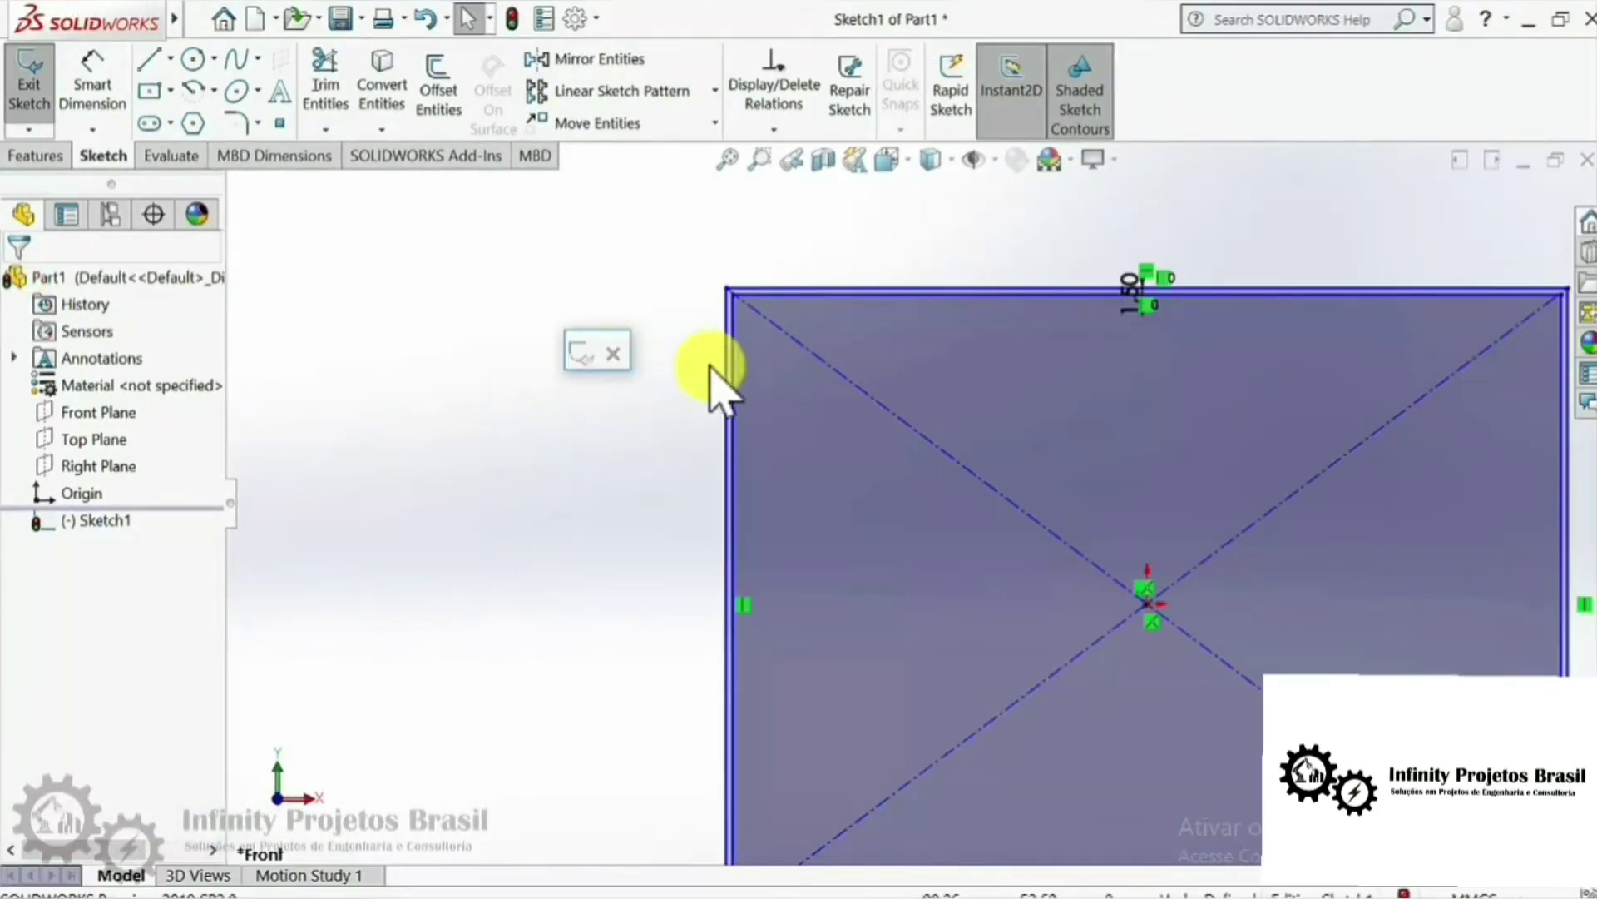
left_click(119, 92)
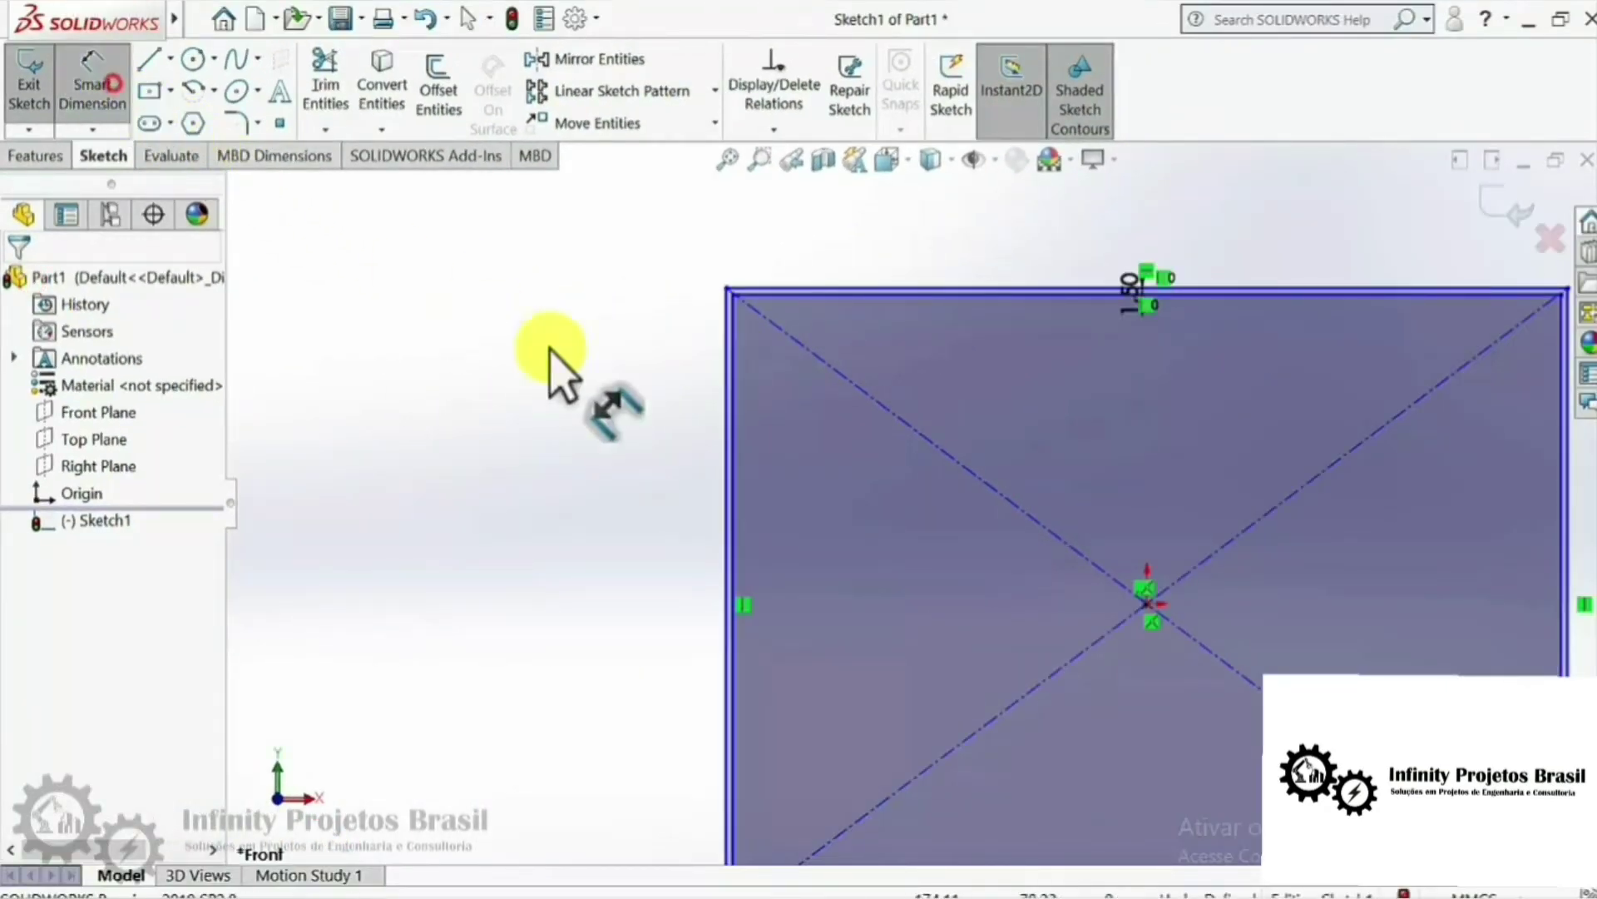
left_click(680, 391)
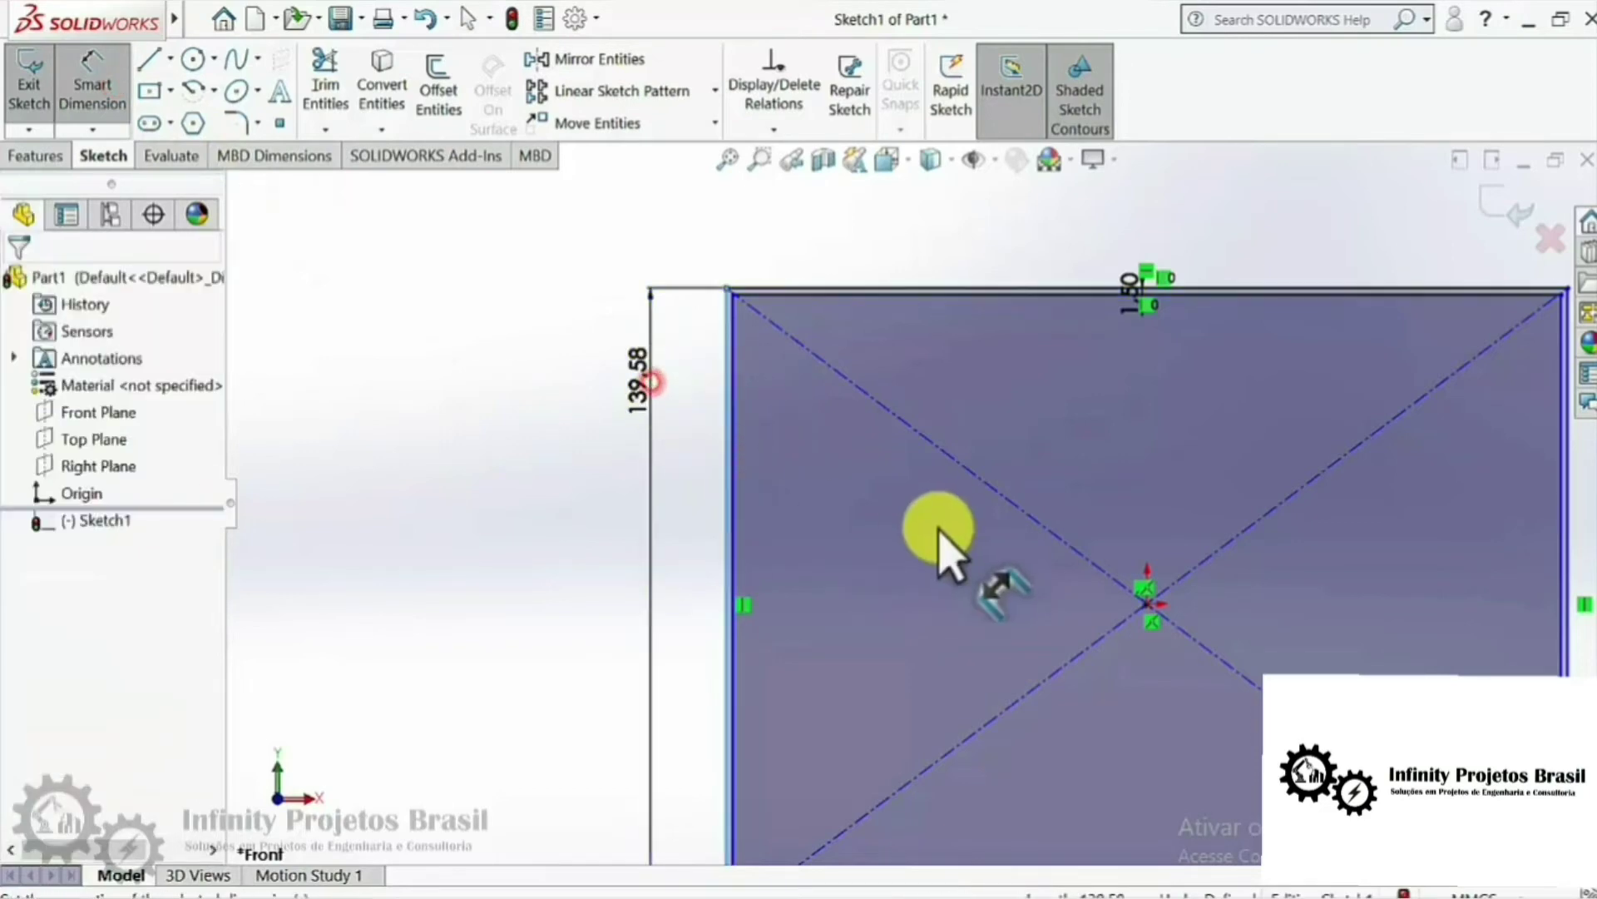
type("50")
key("Tab")
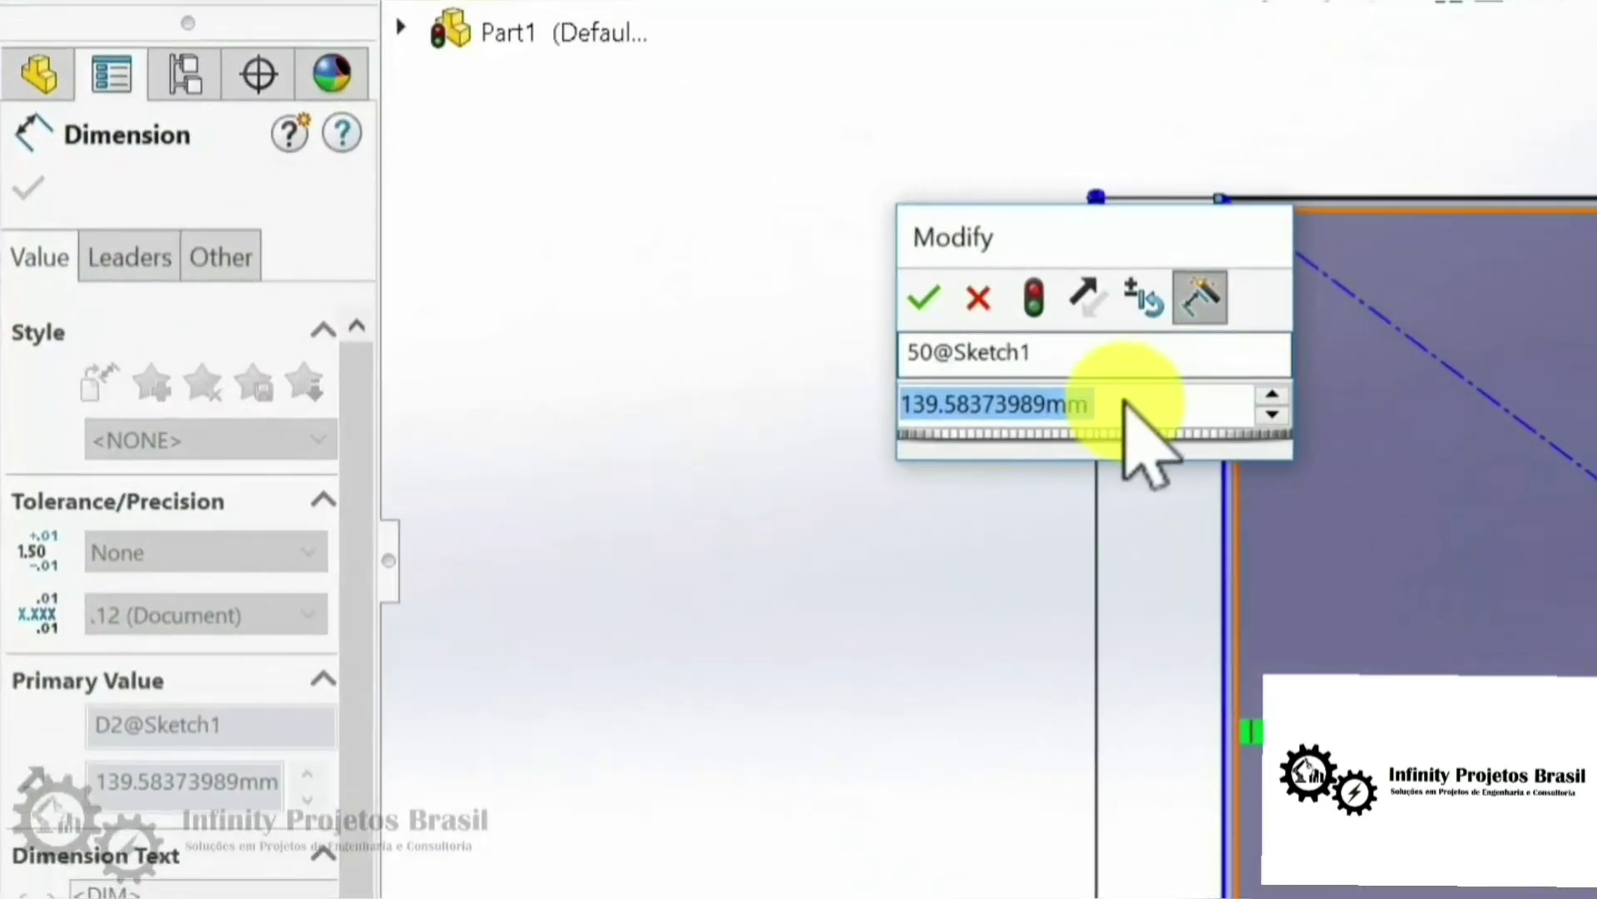
type("50")
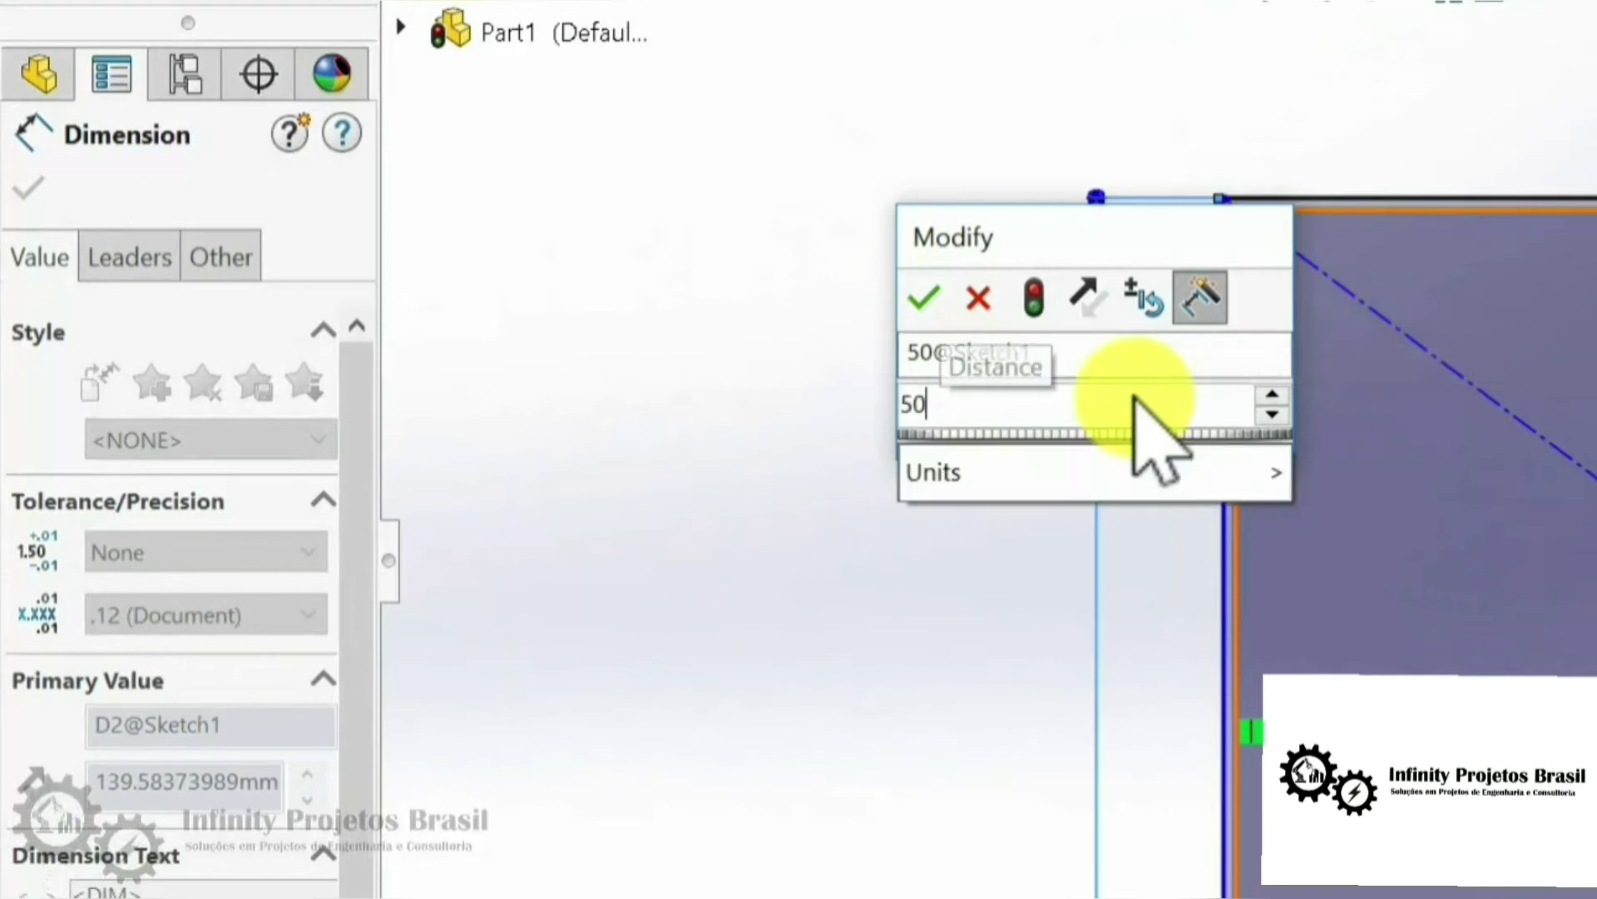
key("Return")
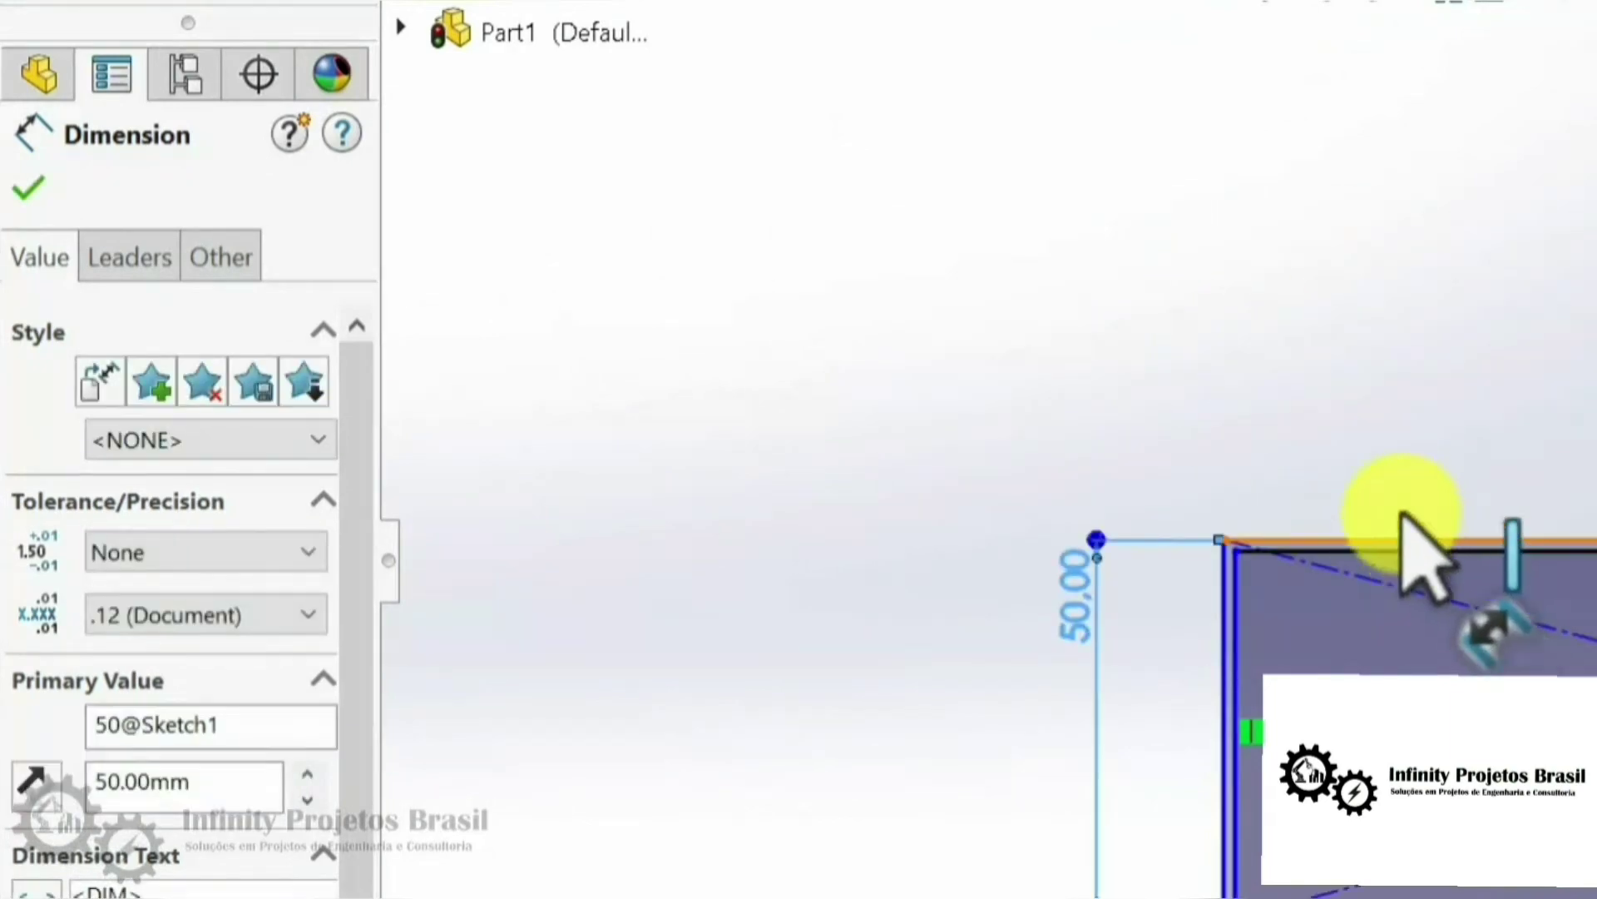
left_click(1375, 488)
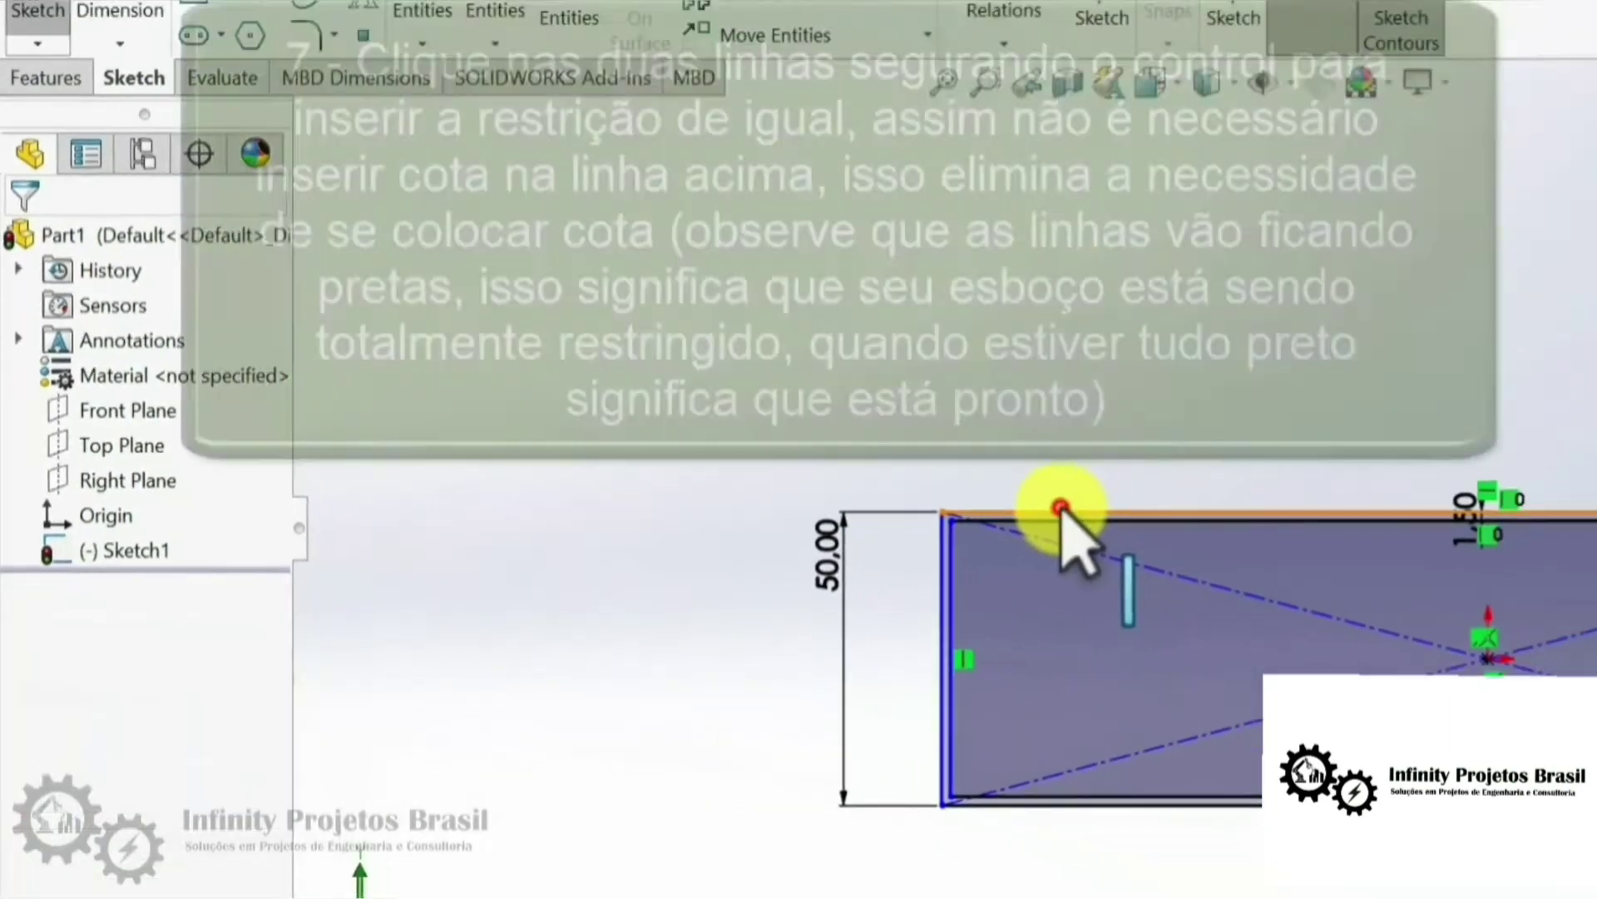
Step: Add an Equal relation between the top and left edges to make a square
left_click(729, 490)
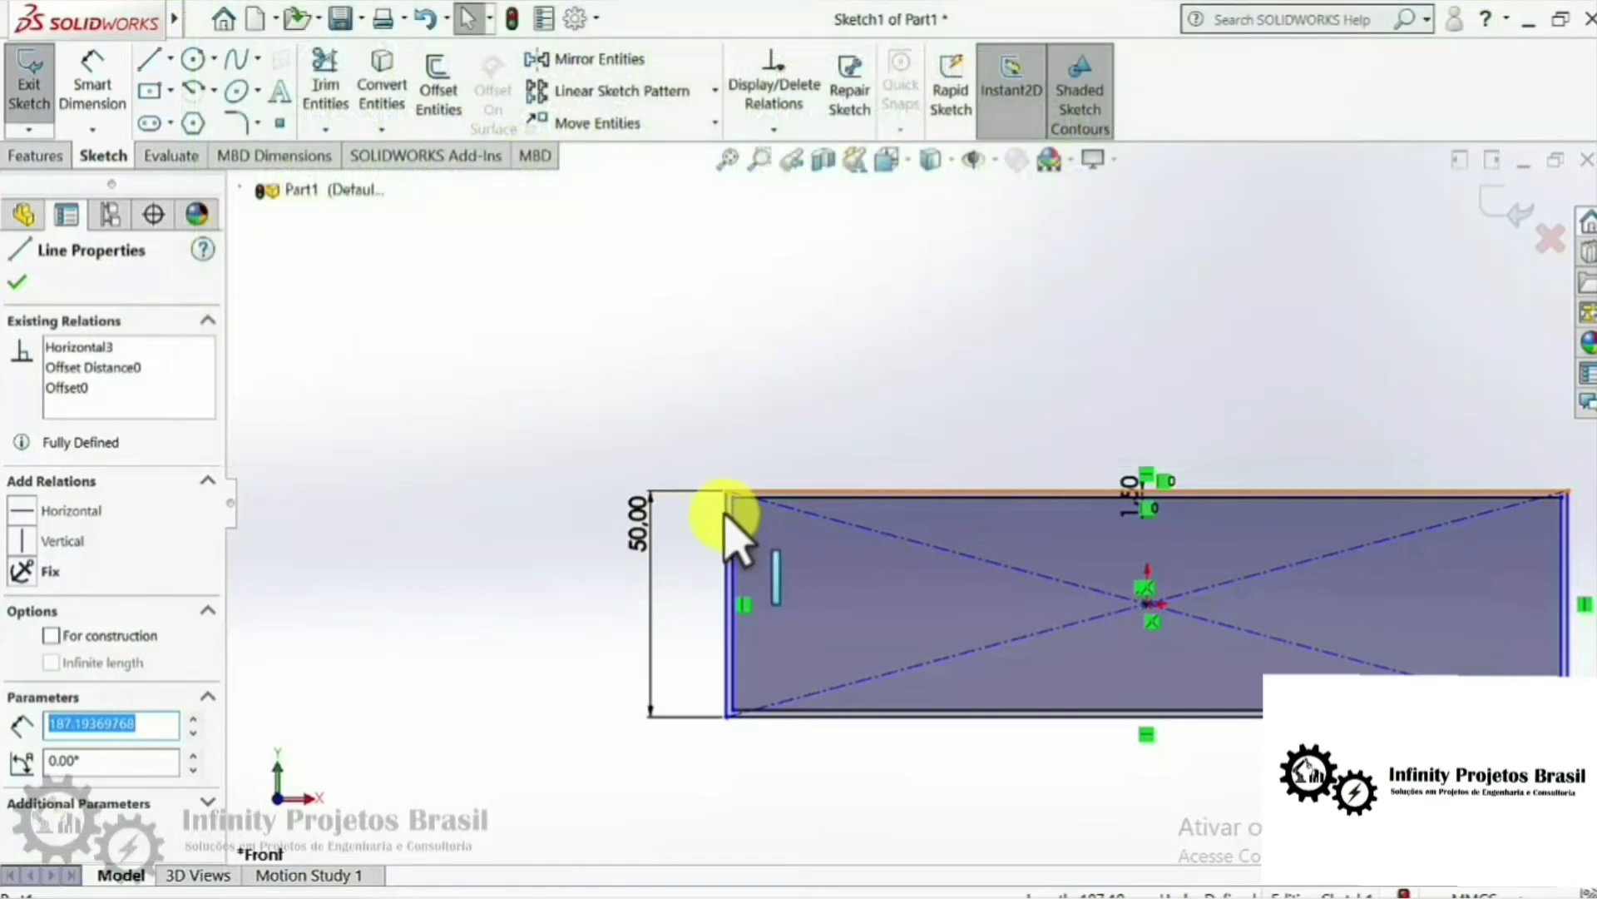
left_click(732, 496, "ctrl")
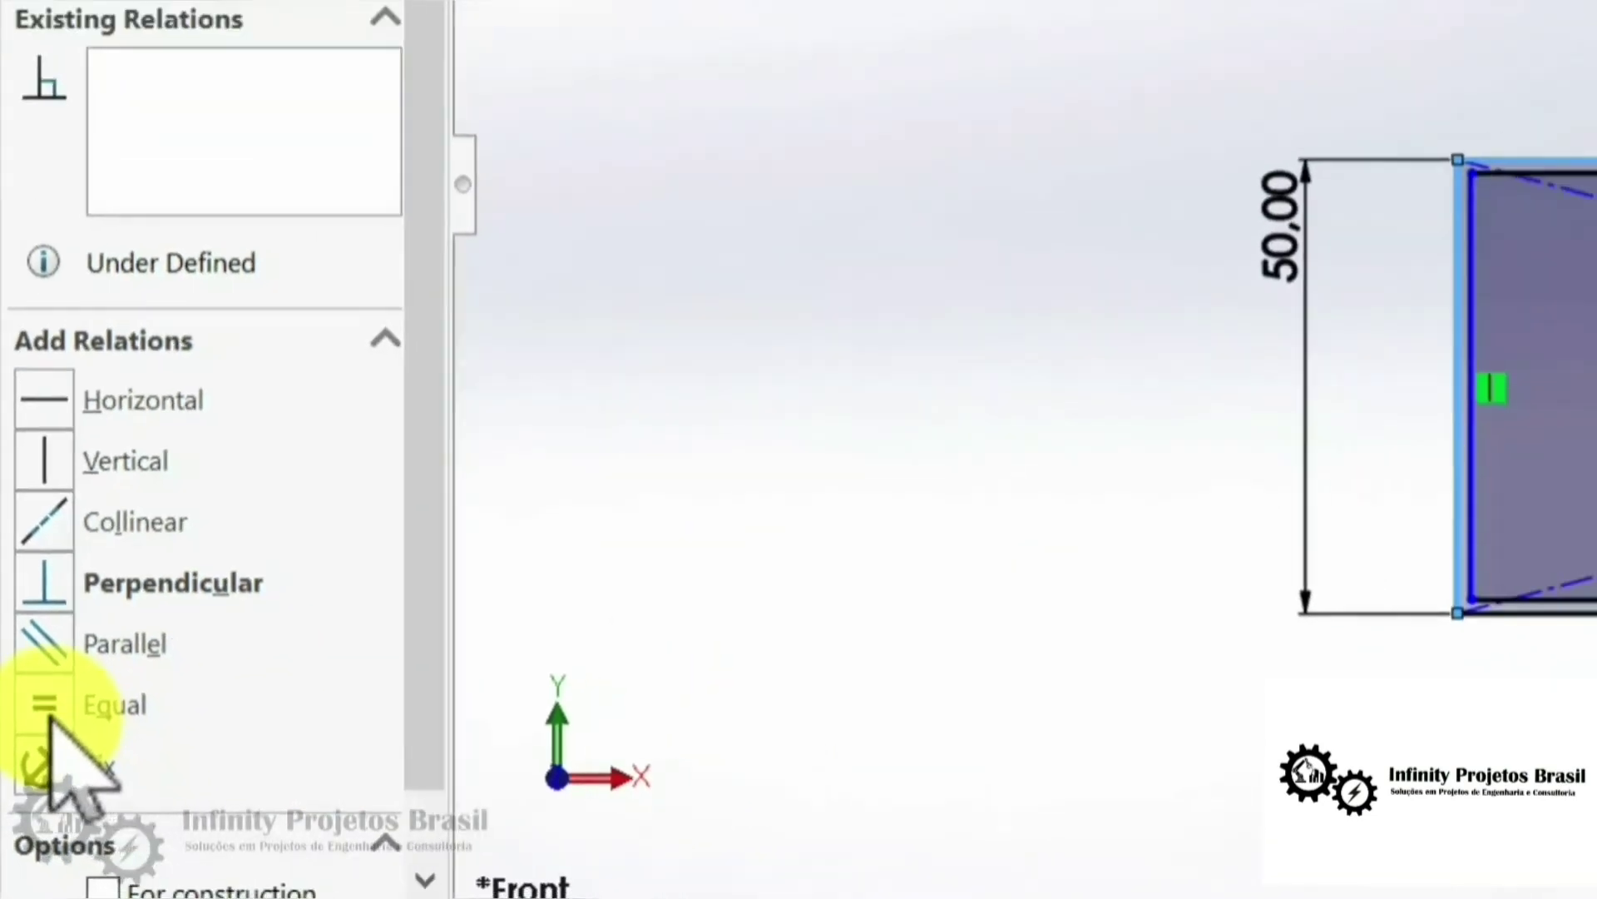
left_click(125, 703)
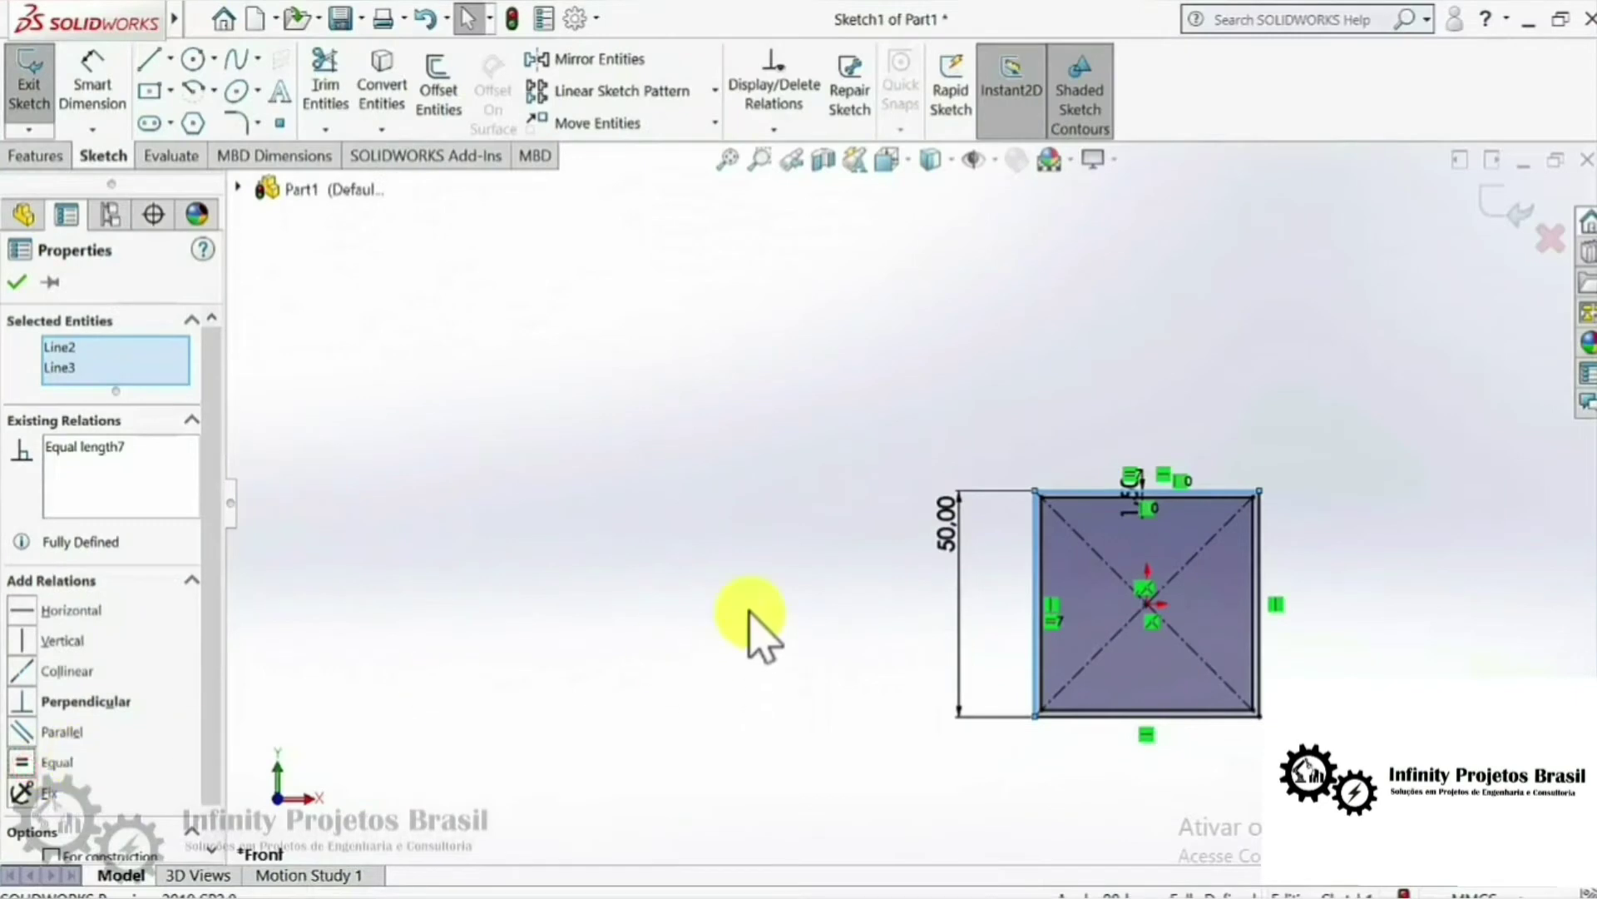
left_click(749, 614)
scroll(1373, 632, "down", 2)
Step: Extrude Sketch1 as a blind Boss-Extrude1, 500 mm deep, into a hollow square tube
scroll(1331, 582, "down", 3)
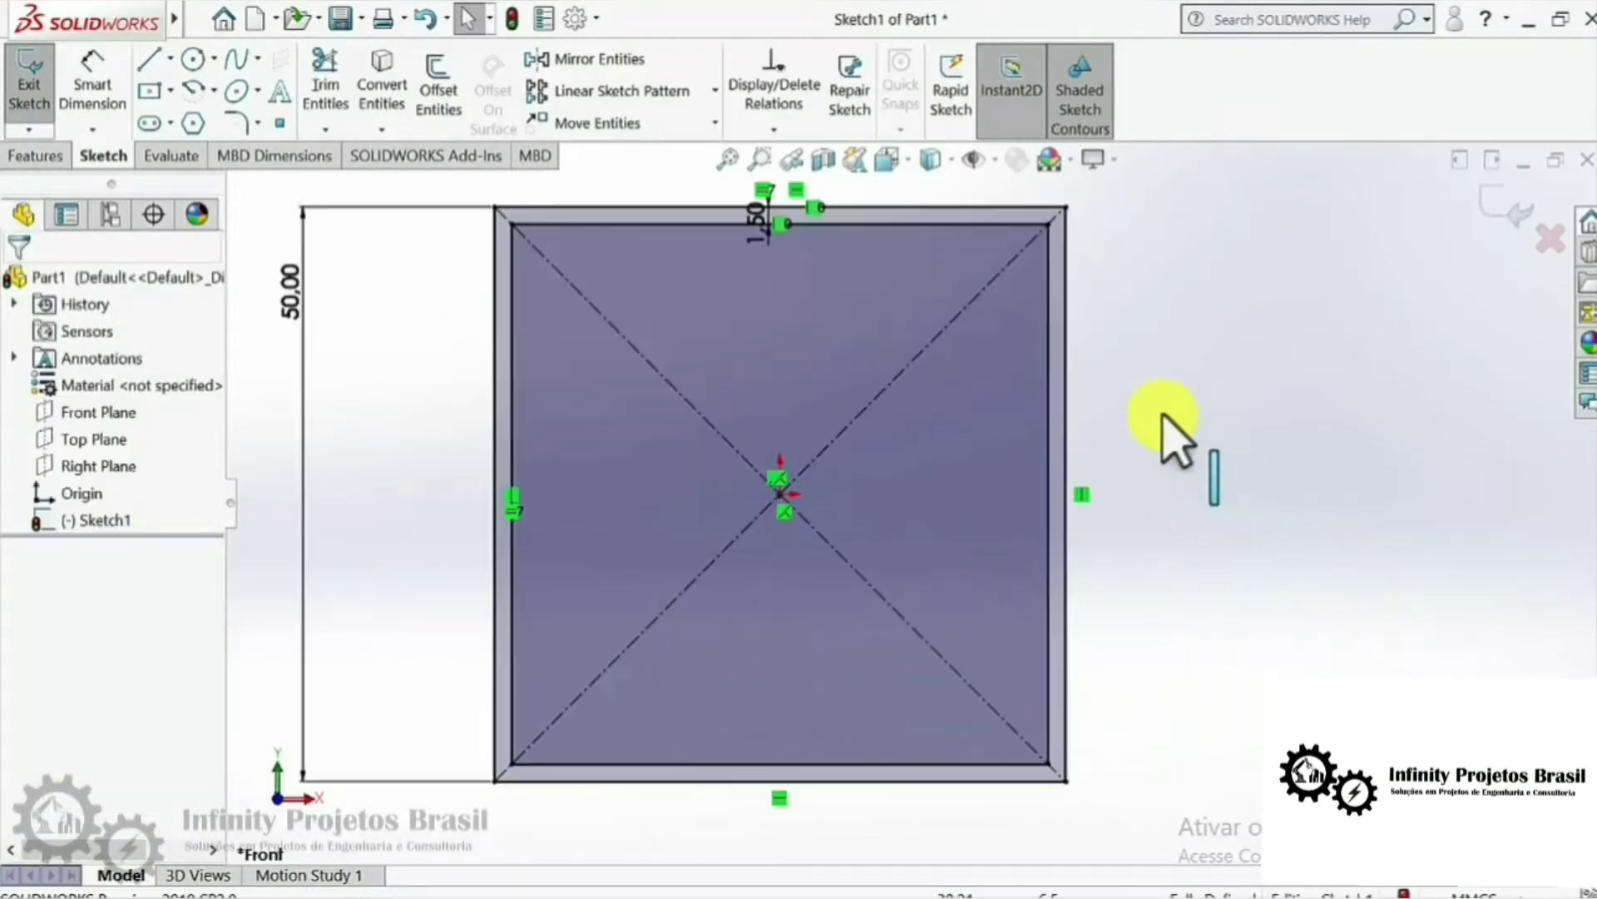
scroll(1250, 453, "up", 2)
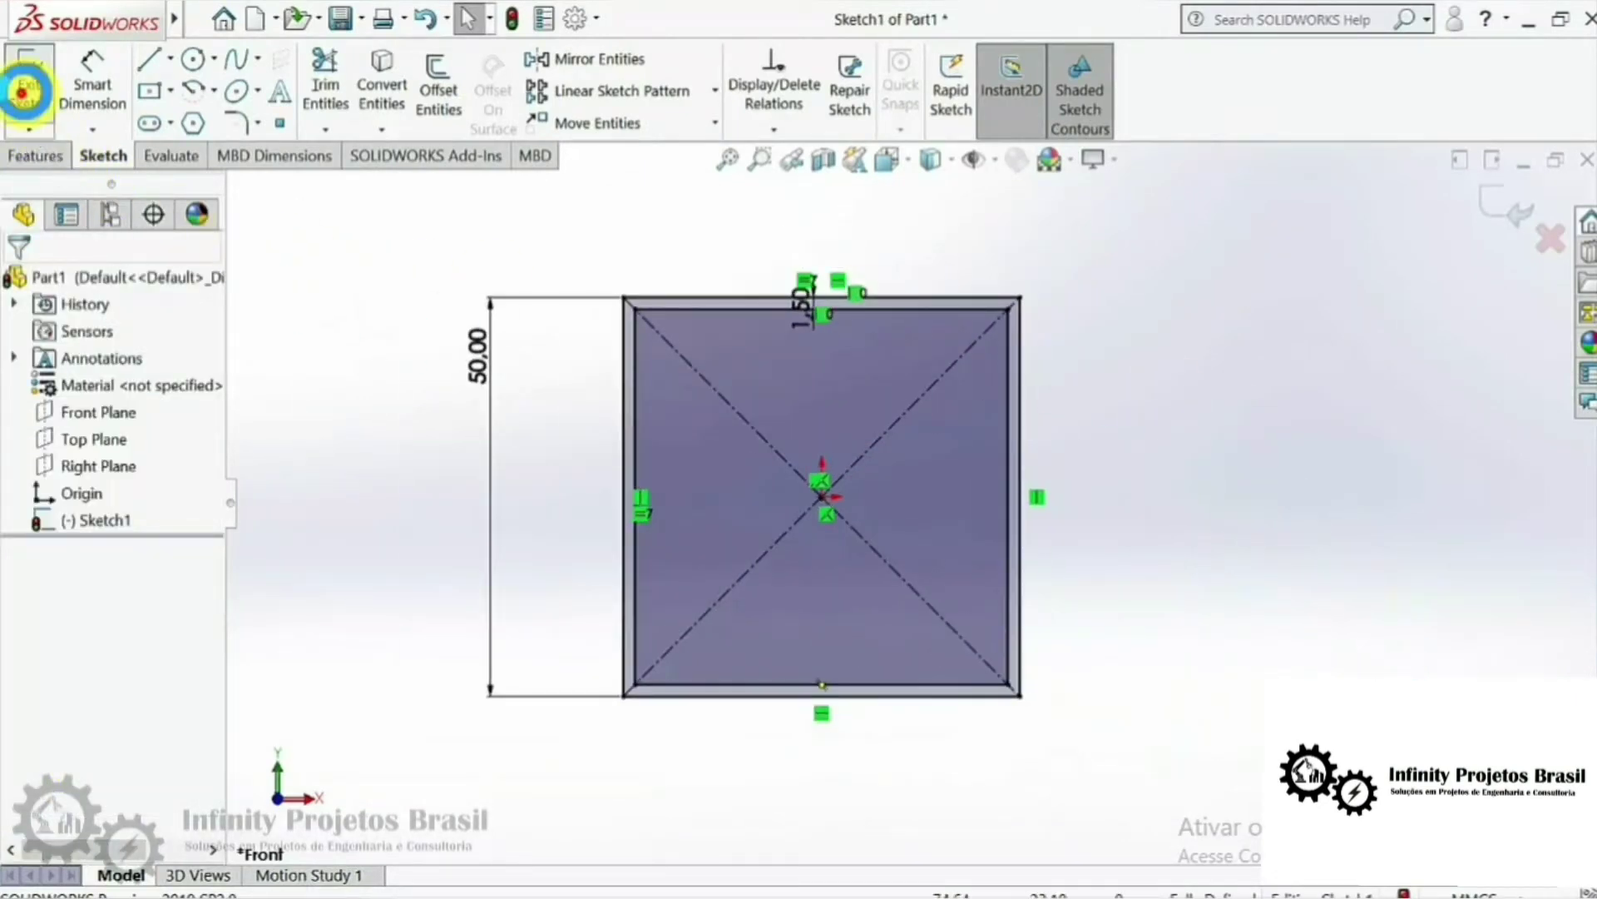
left_click(24, 90)
mouse_move(1123, 535)
middle_mouse_down()
mouse_move(1109, 392)
mouse_move(333, 341)
middle_mouse_up()
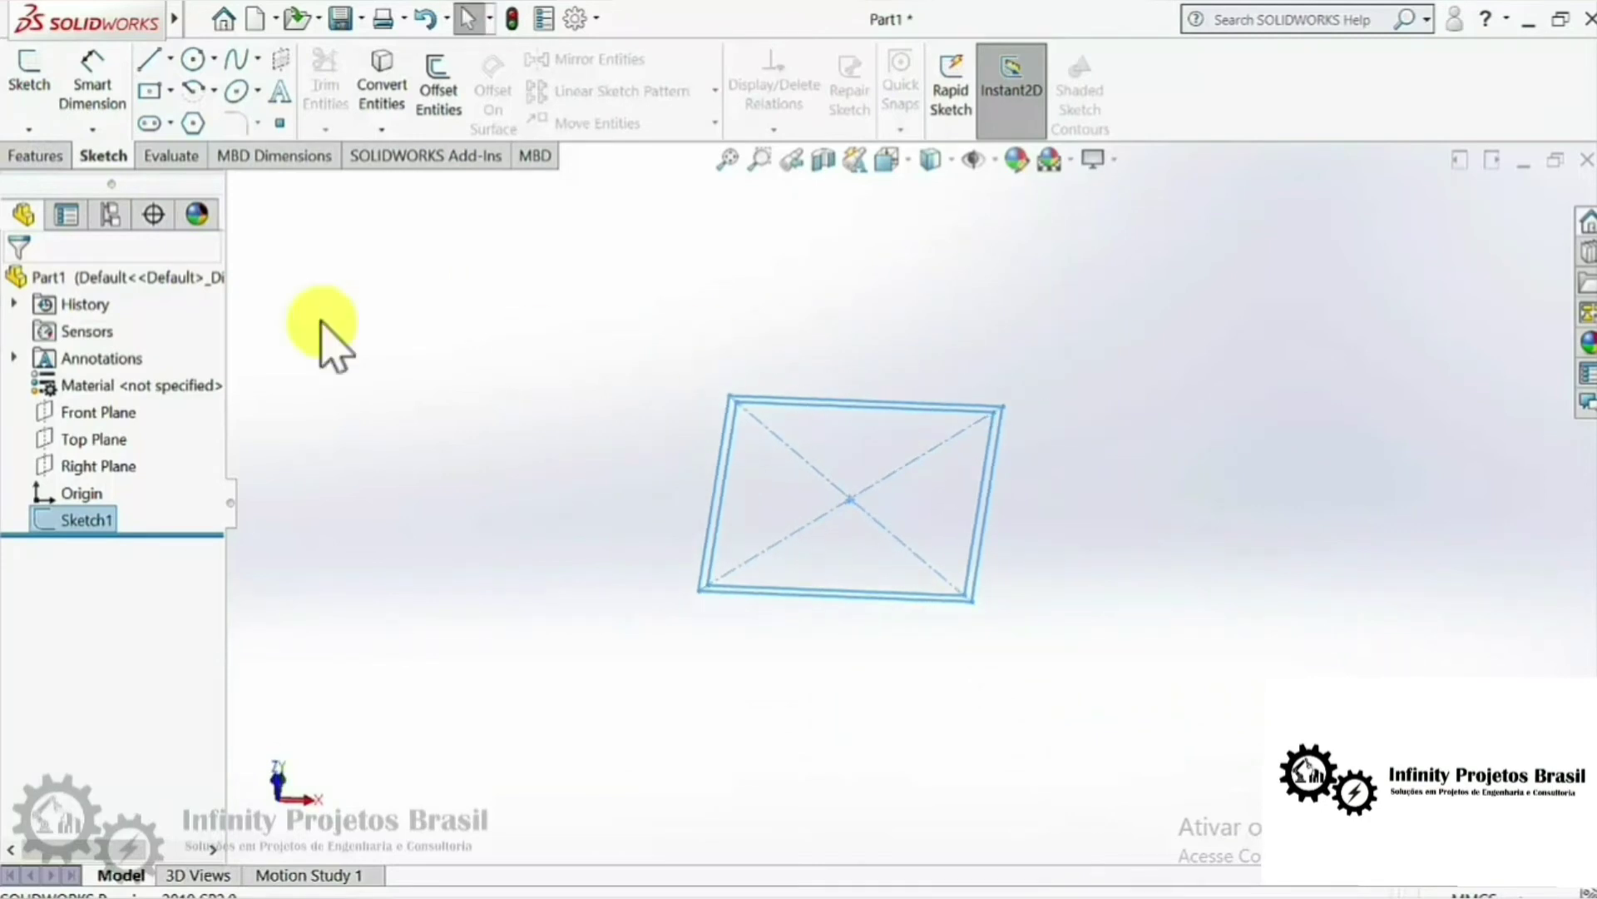
left_click(50, 156)
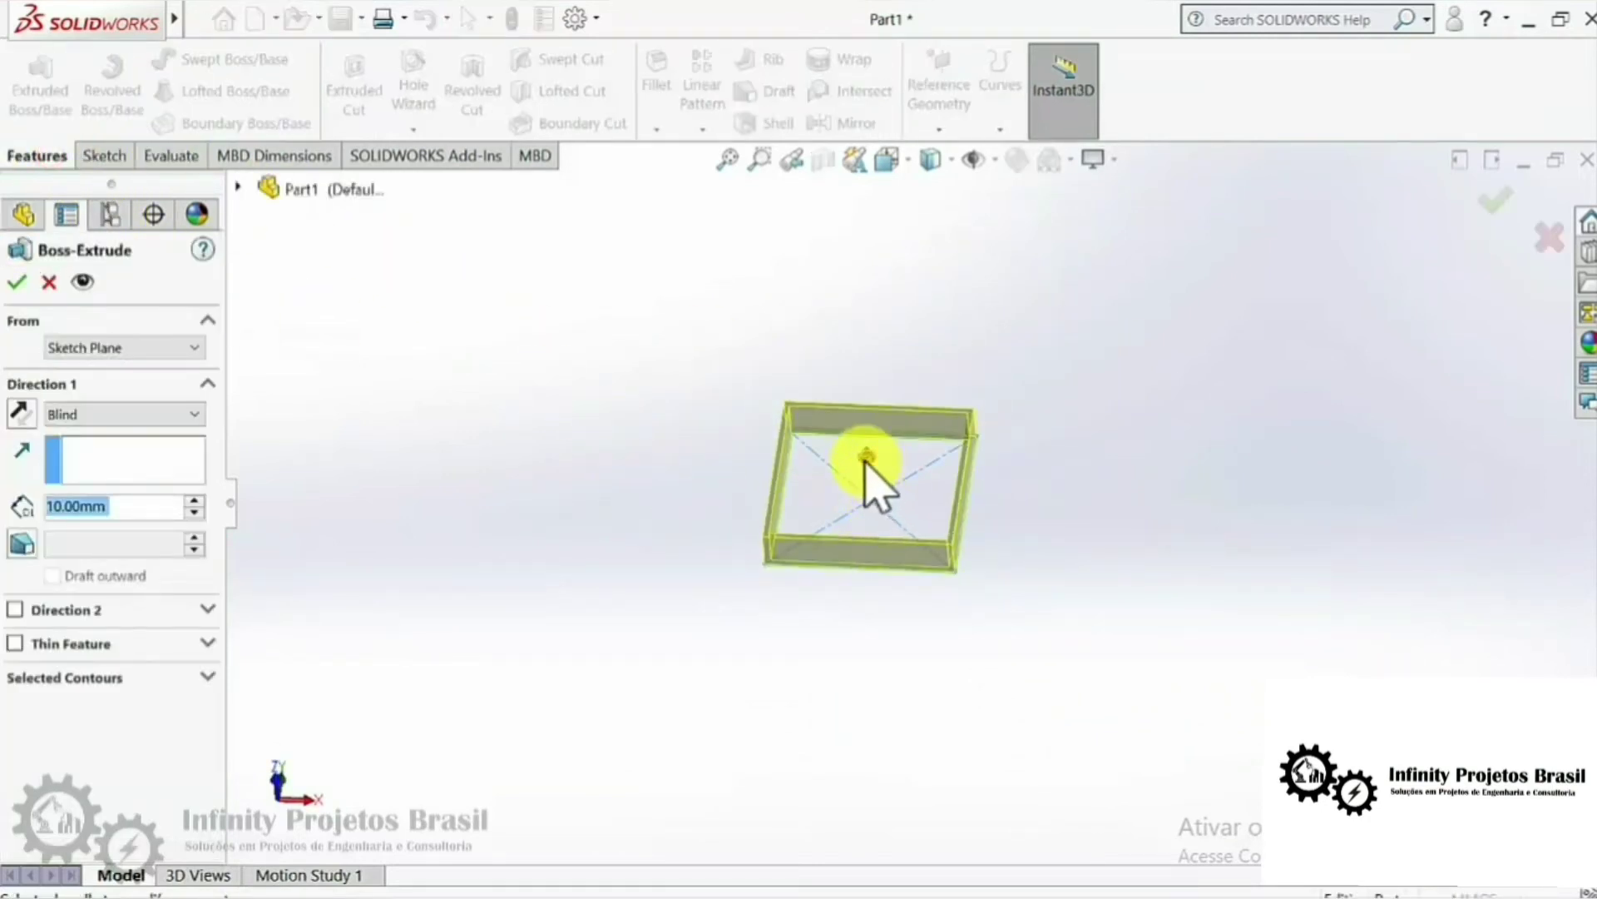
left_click_drag(865, 458, 856, 286)
middle_click_drag(999, 382, 923, 420)
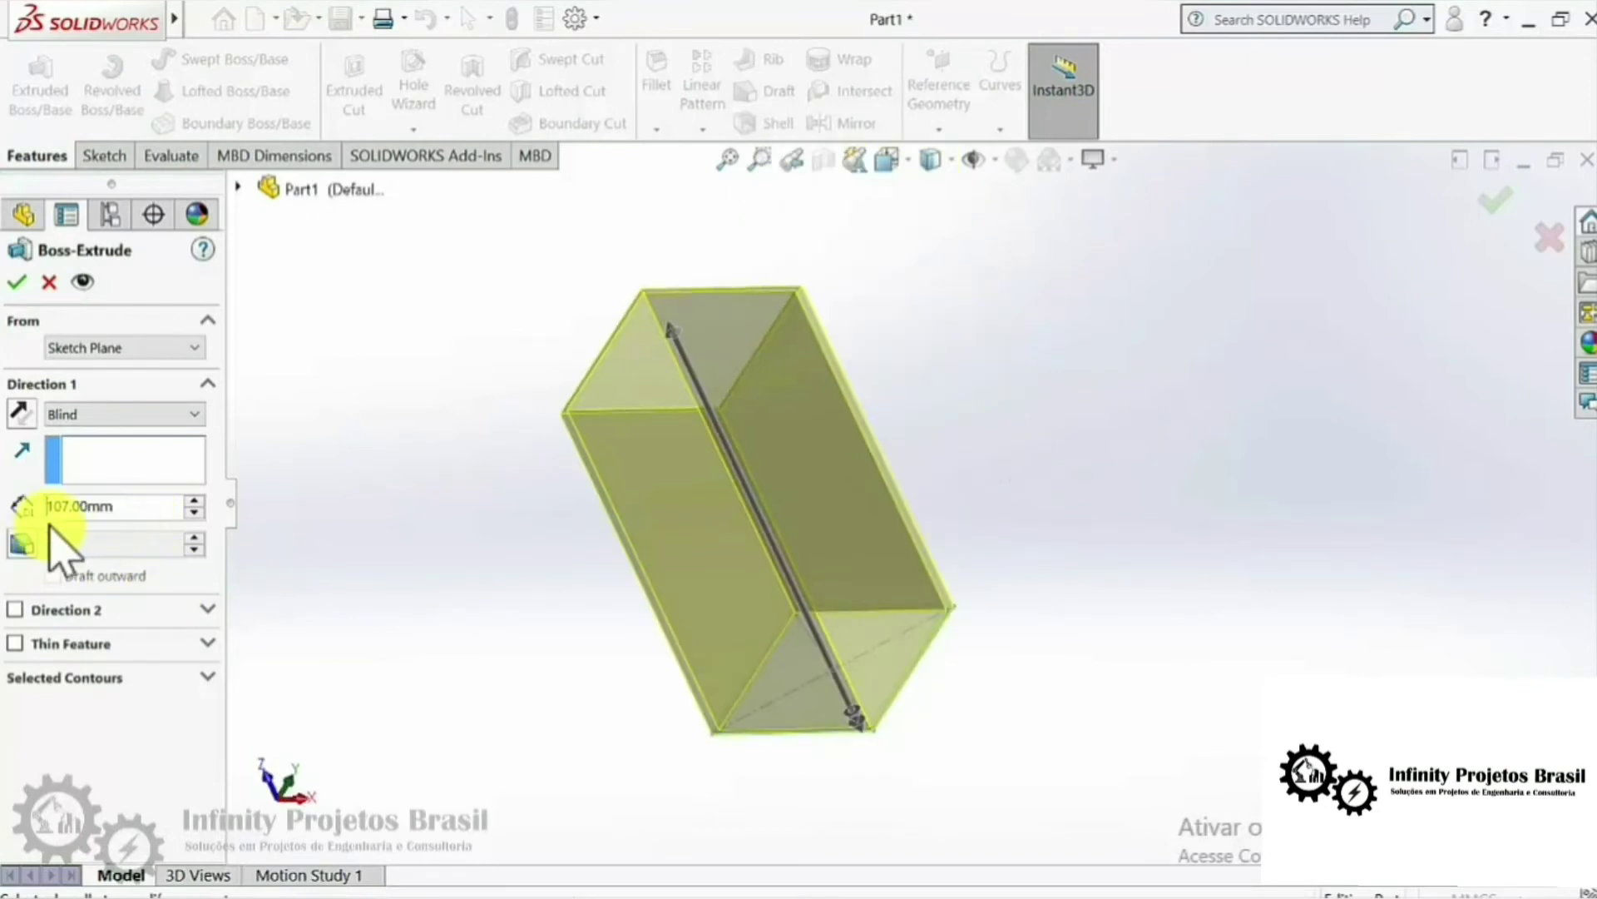
type("500")
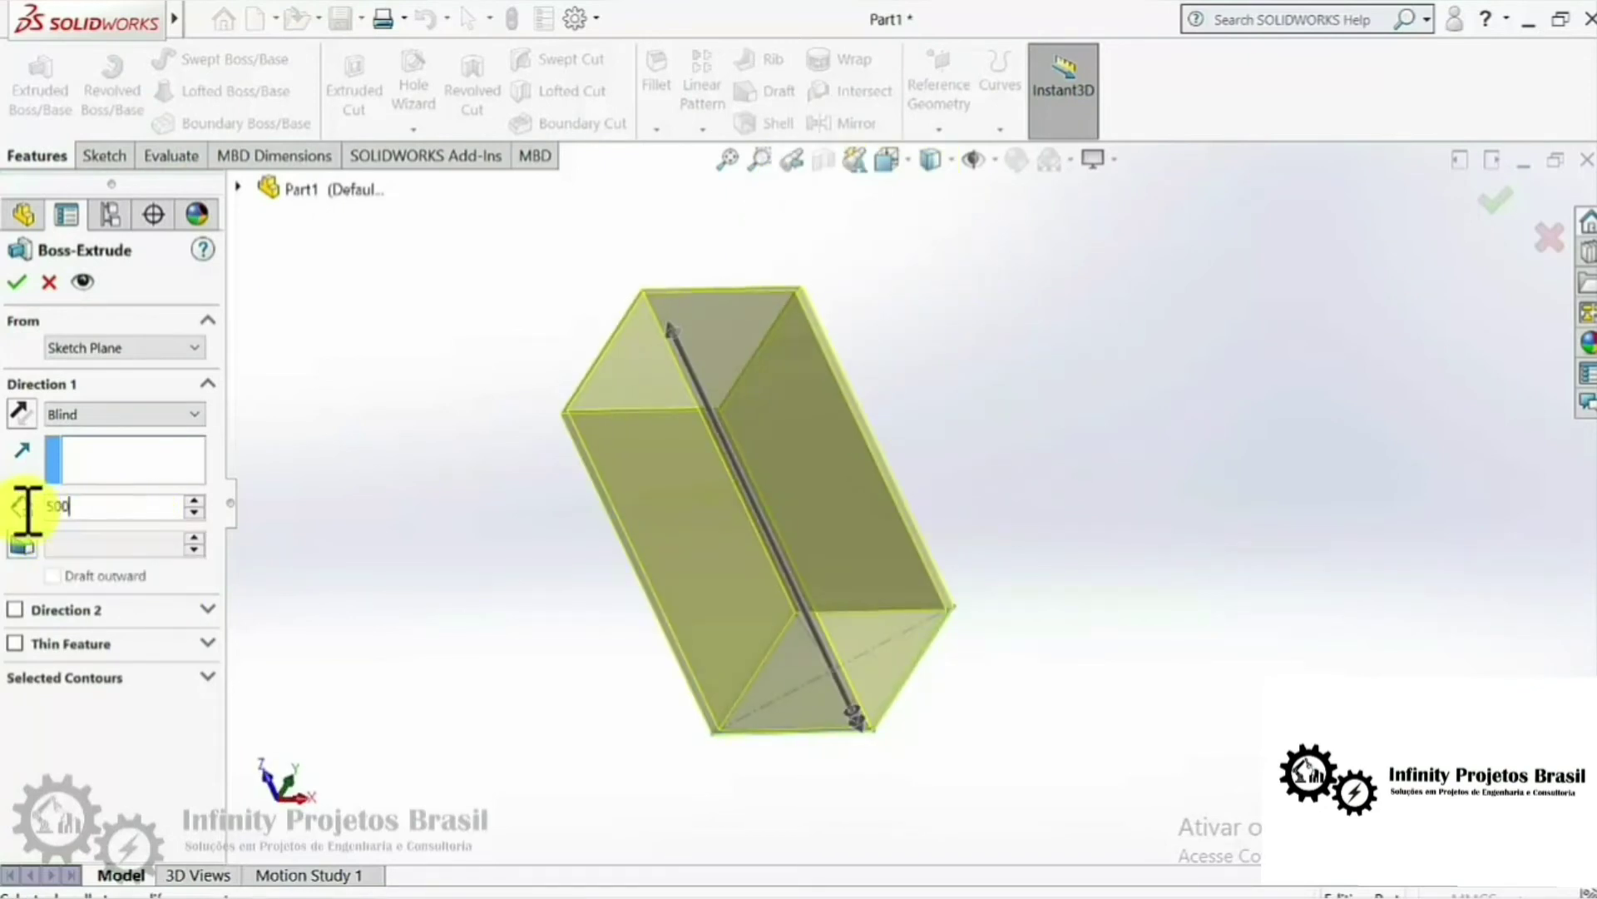
key("Return")
scroll(429, 724, "up", 3)
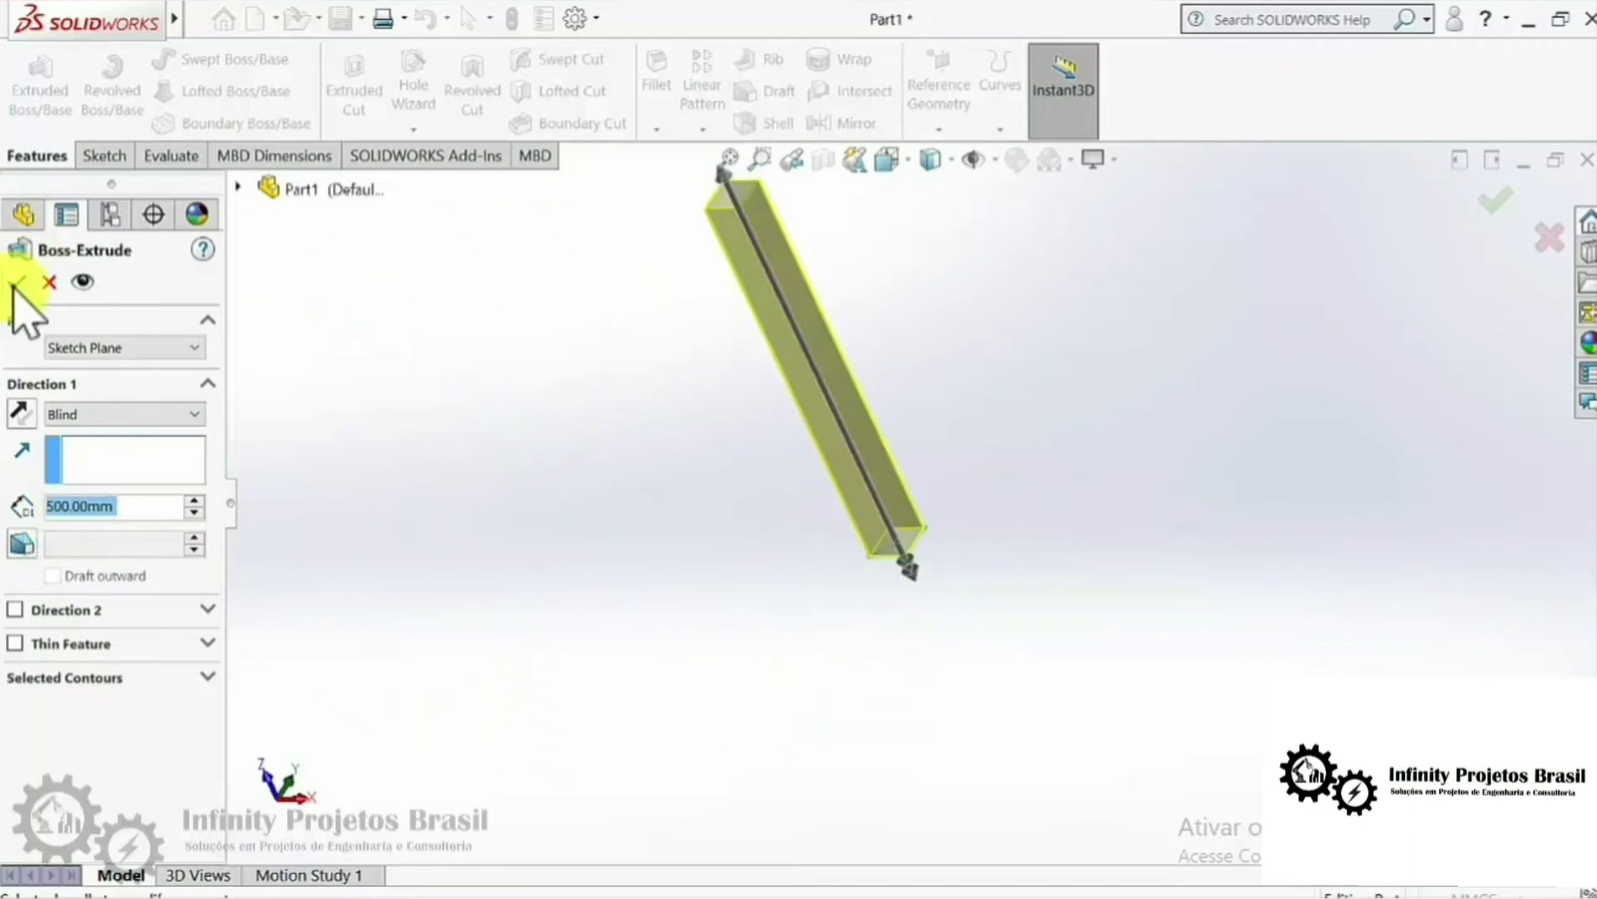
key("Return")
mouse_move(1034, 232)
middle_mouse_down()
mouse_move(971, 303)
mouse_move(975, 331)
middle_mouse_up()
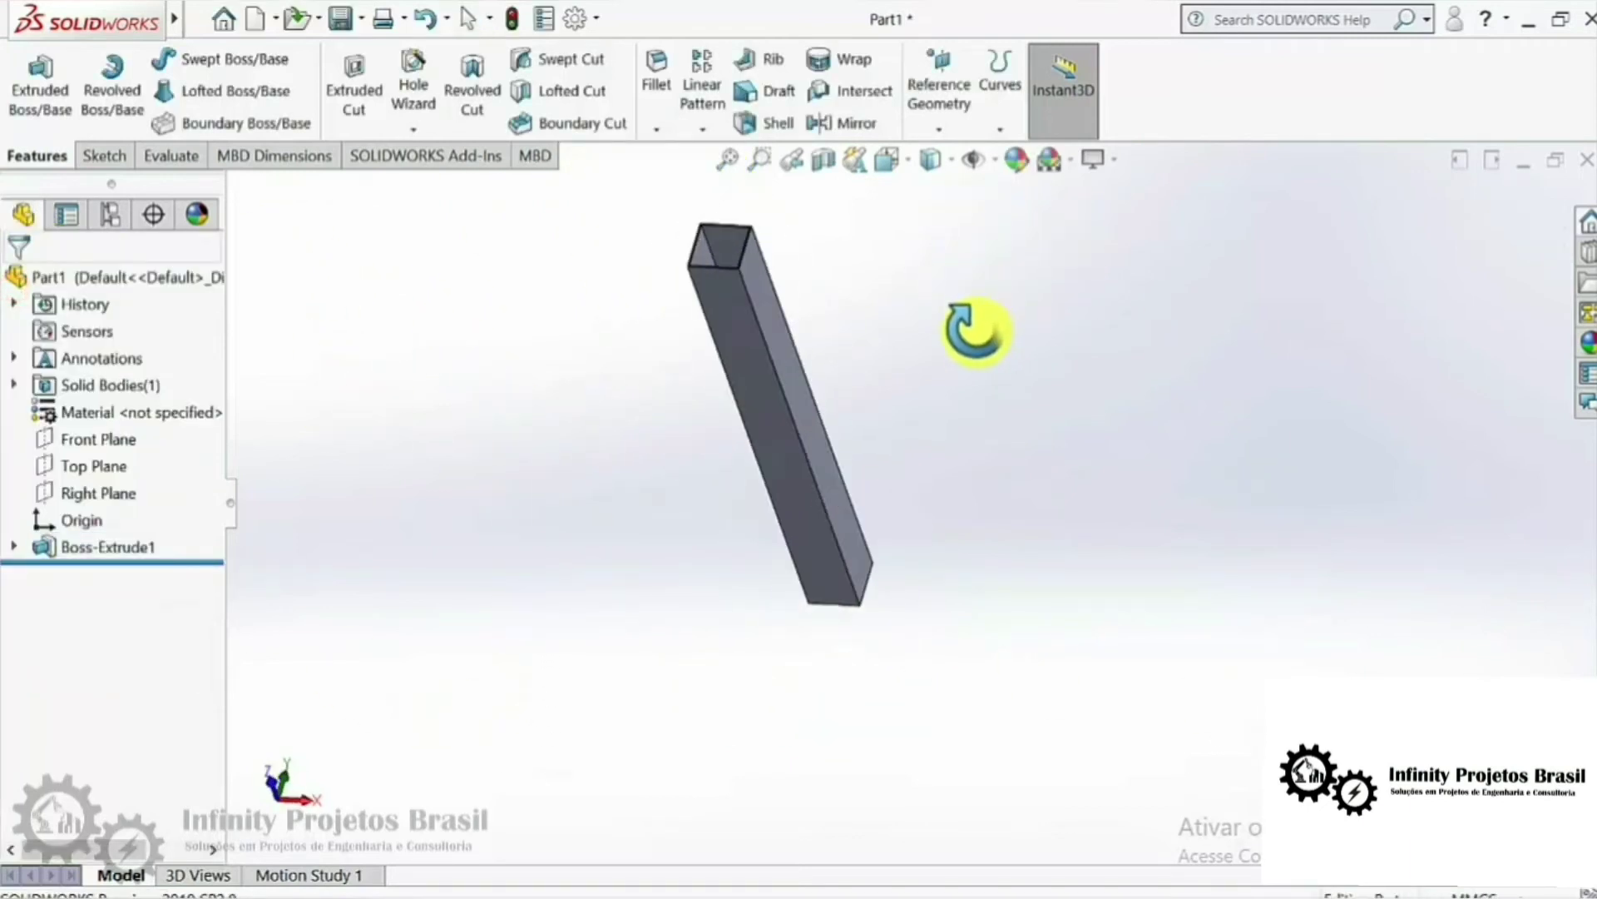
Step: Show the Front, Top and Right planes on the tube and view it from the top
left_click(120, 438)
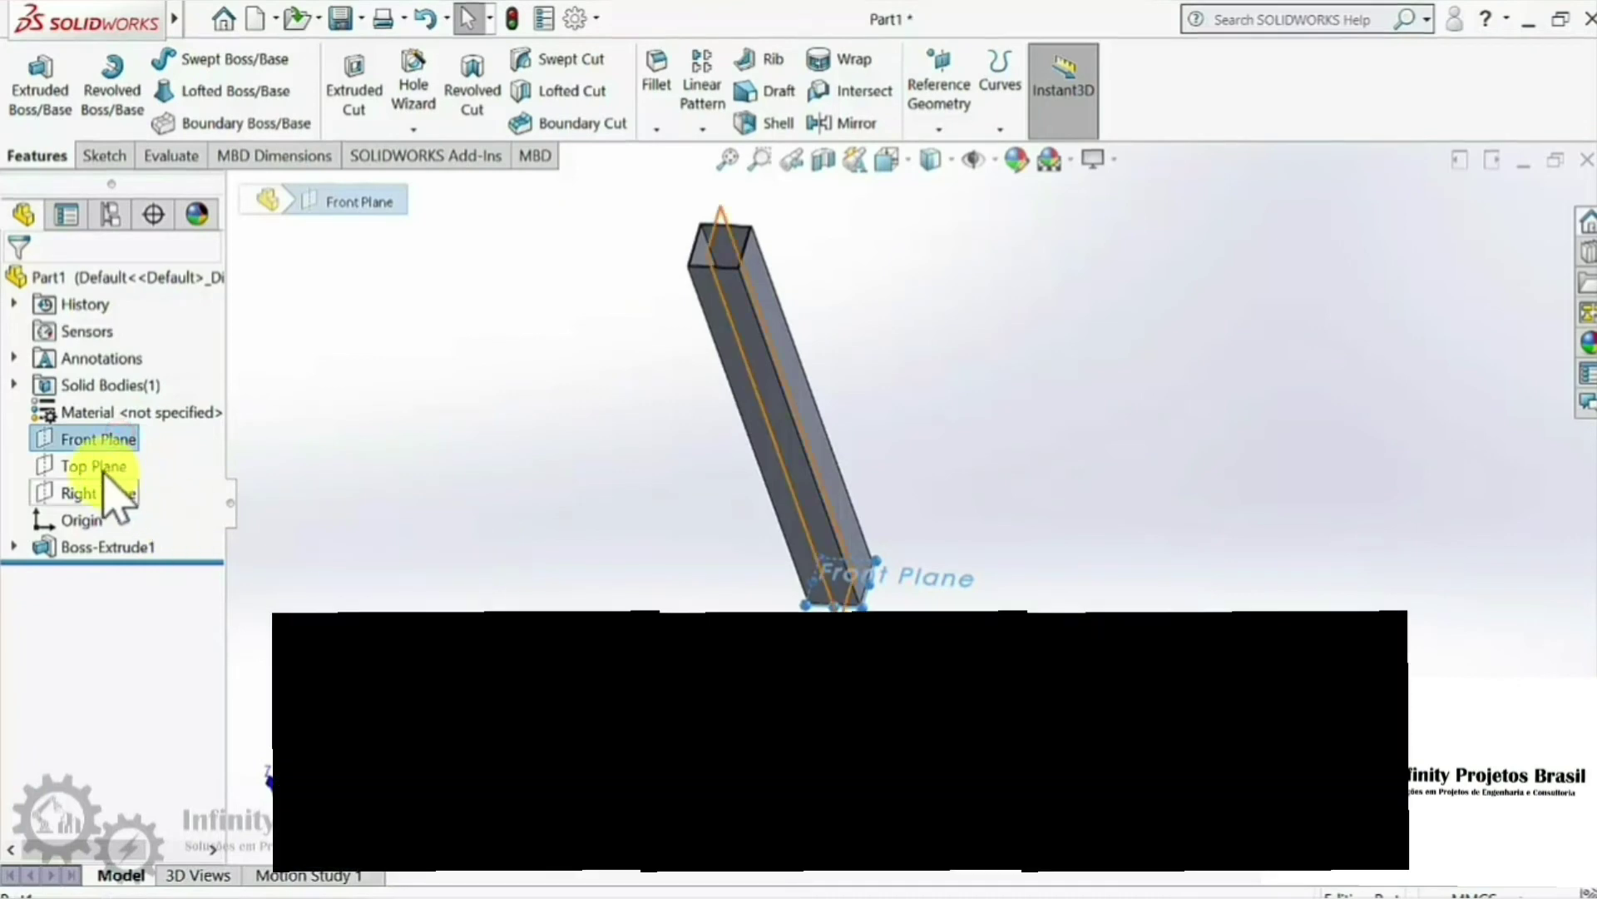
left_click(99, 466)
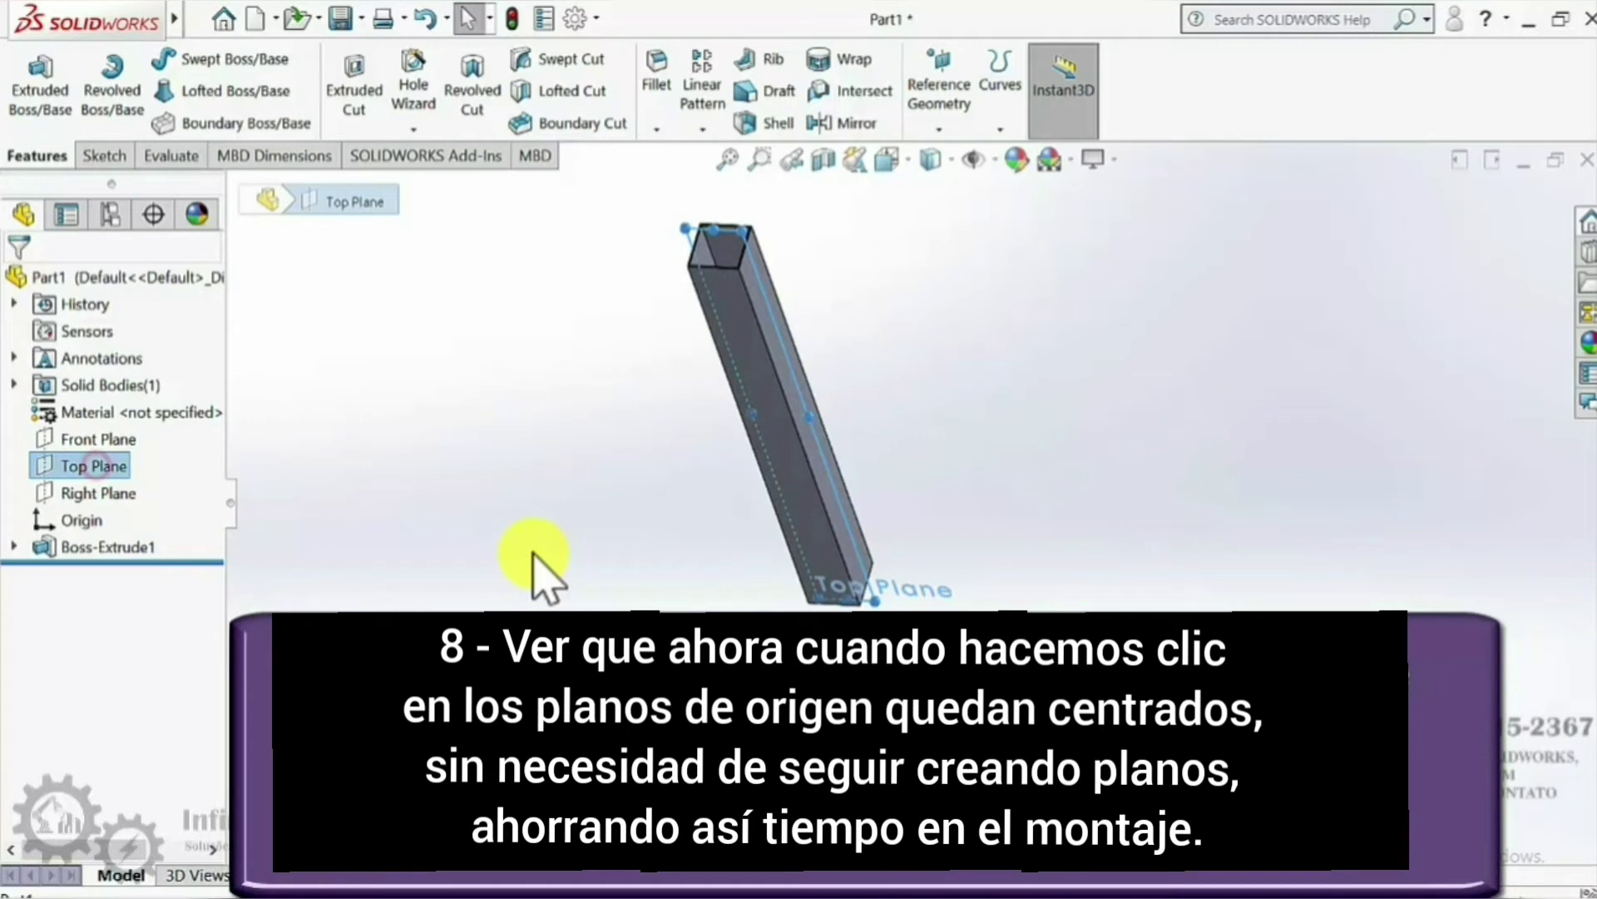
key("ctrl+8")
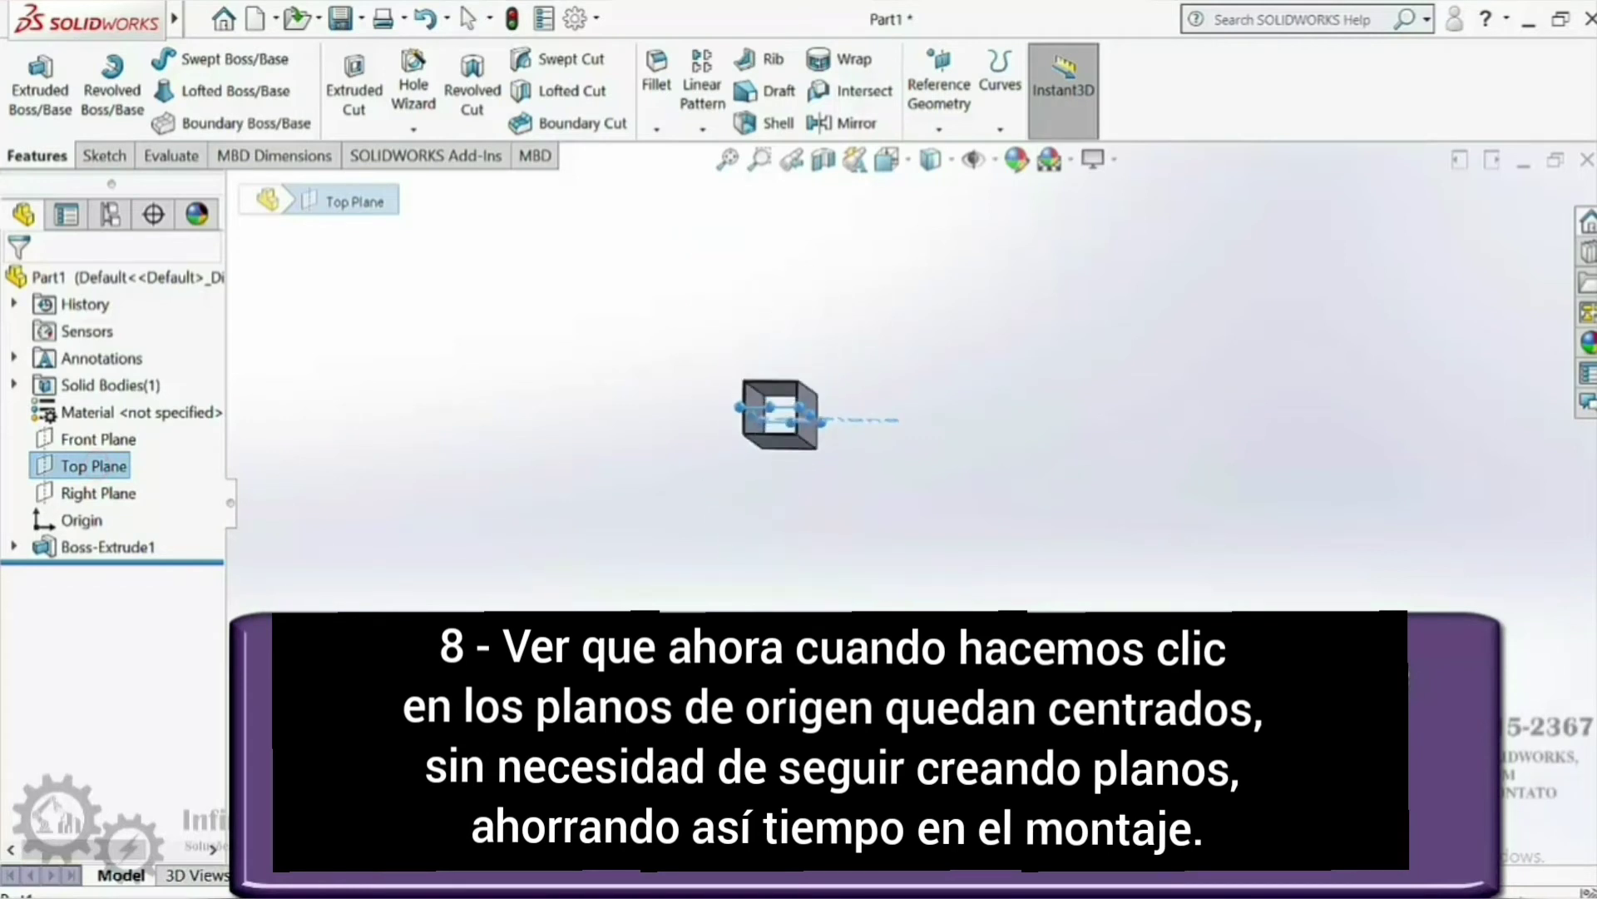
left_click(98, 493)
middle_click_drag(659, 613, 690, 583)
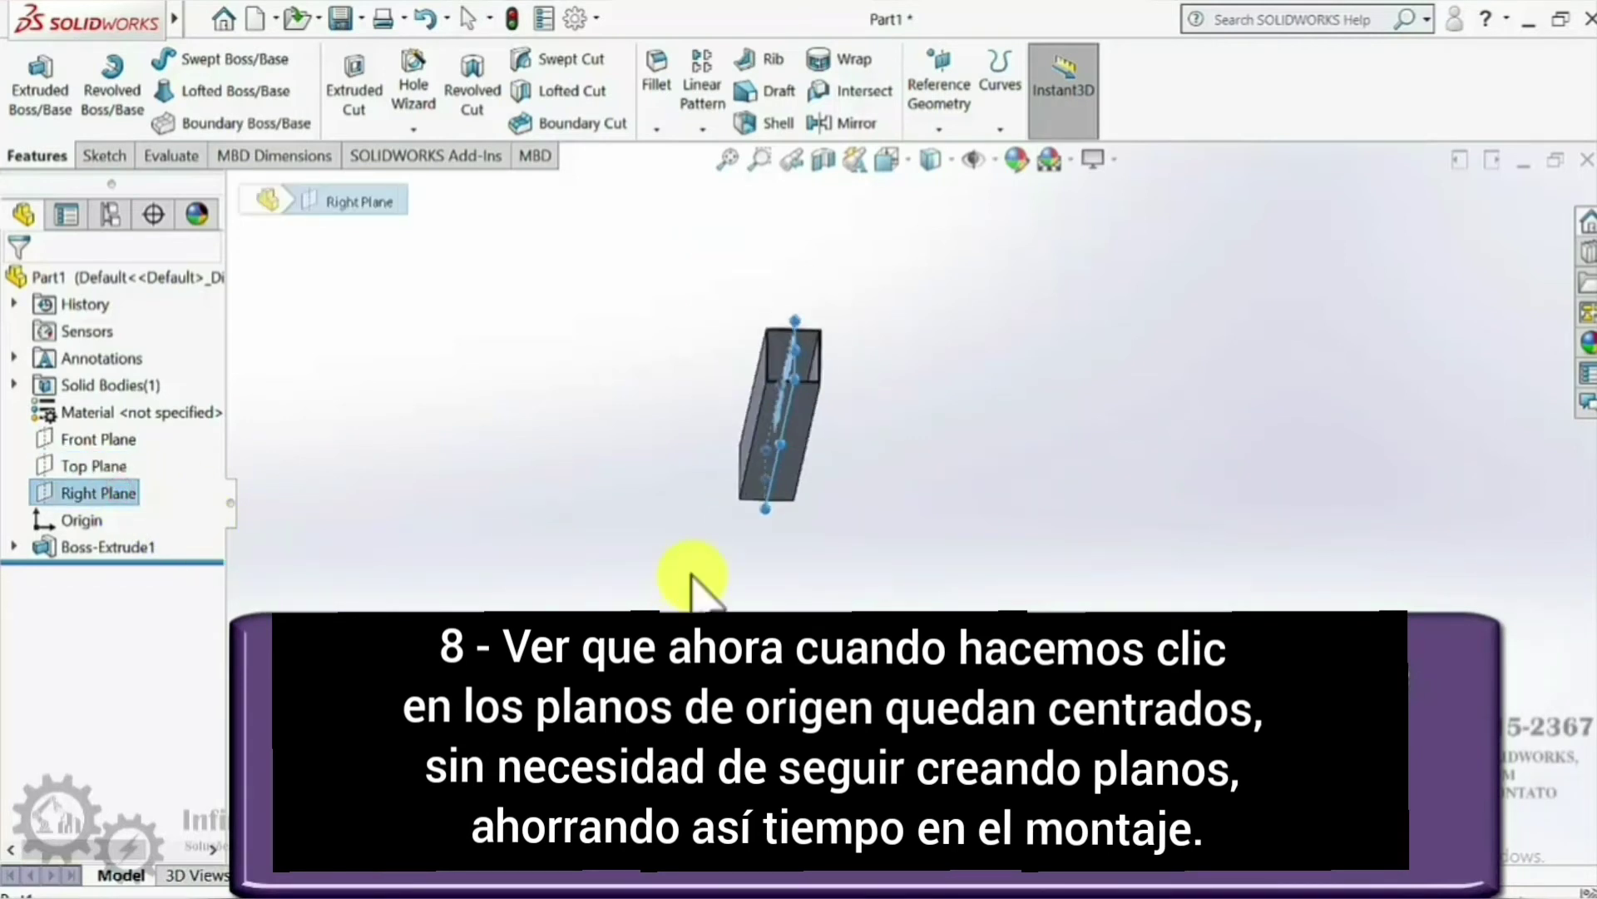
Step: Save the part as 'tubo extrudado teste'
key("ctrl+s")
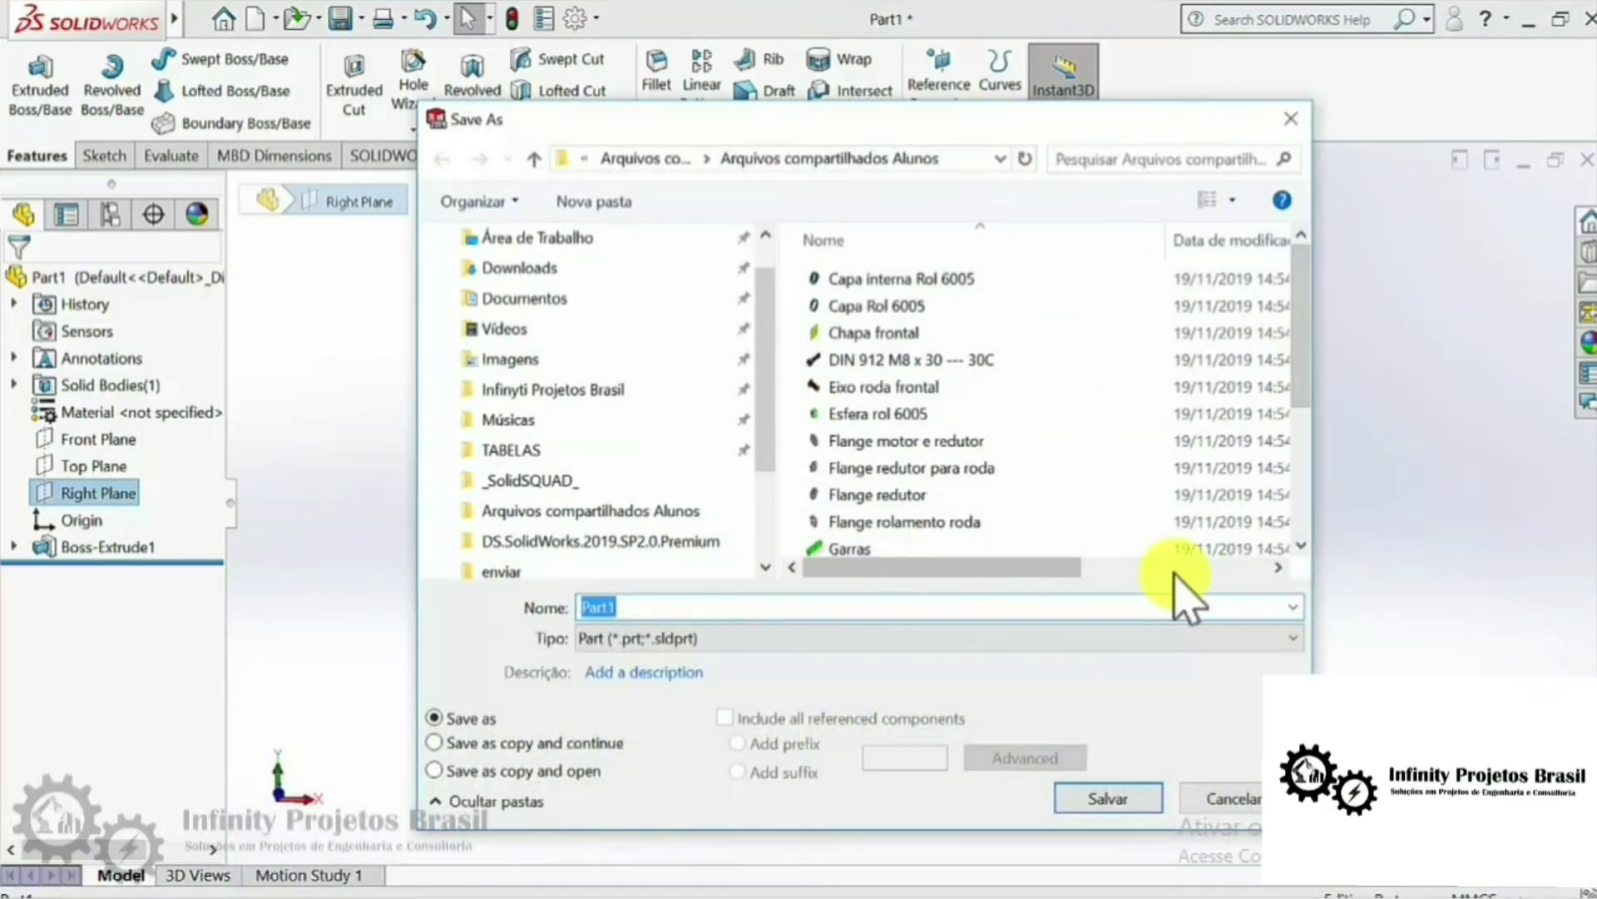
type("tubo extrudado ")
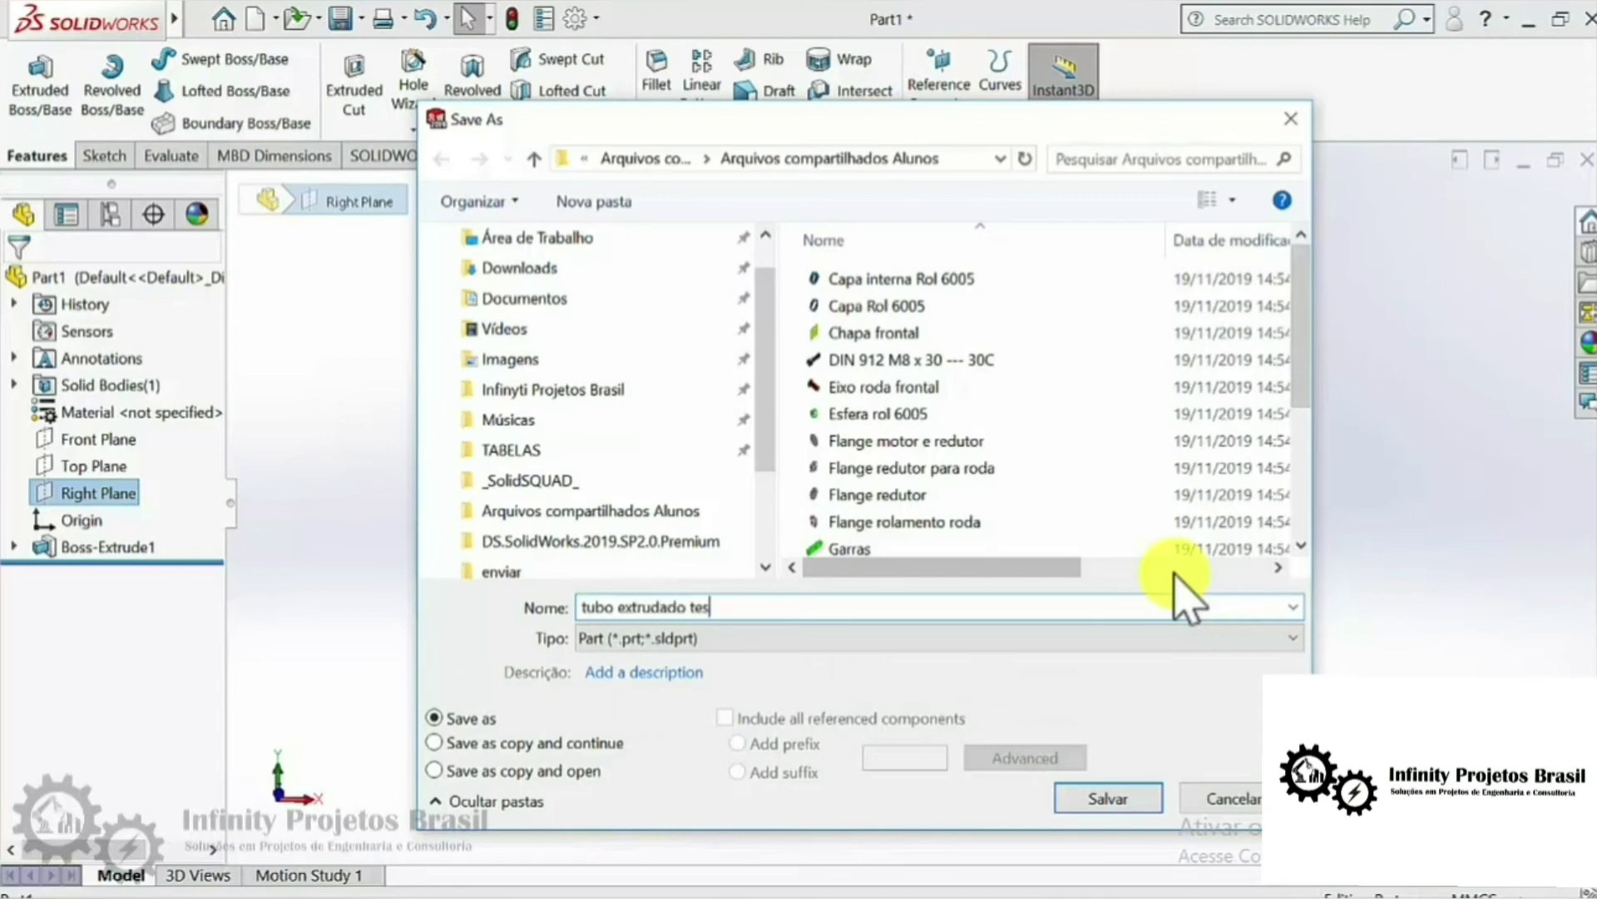
type("te")
key("Return")
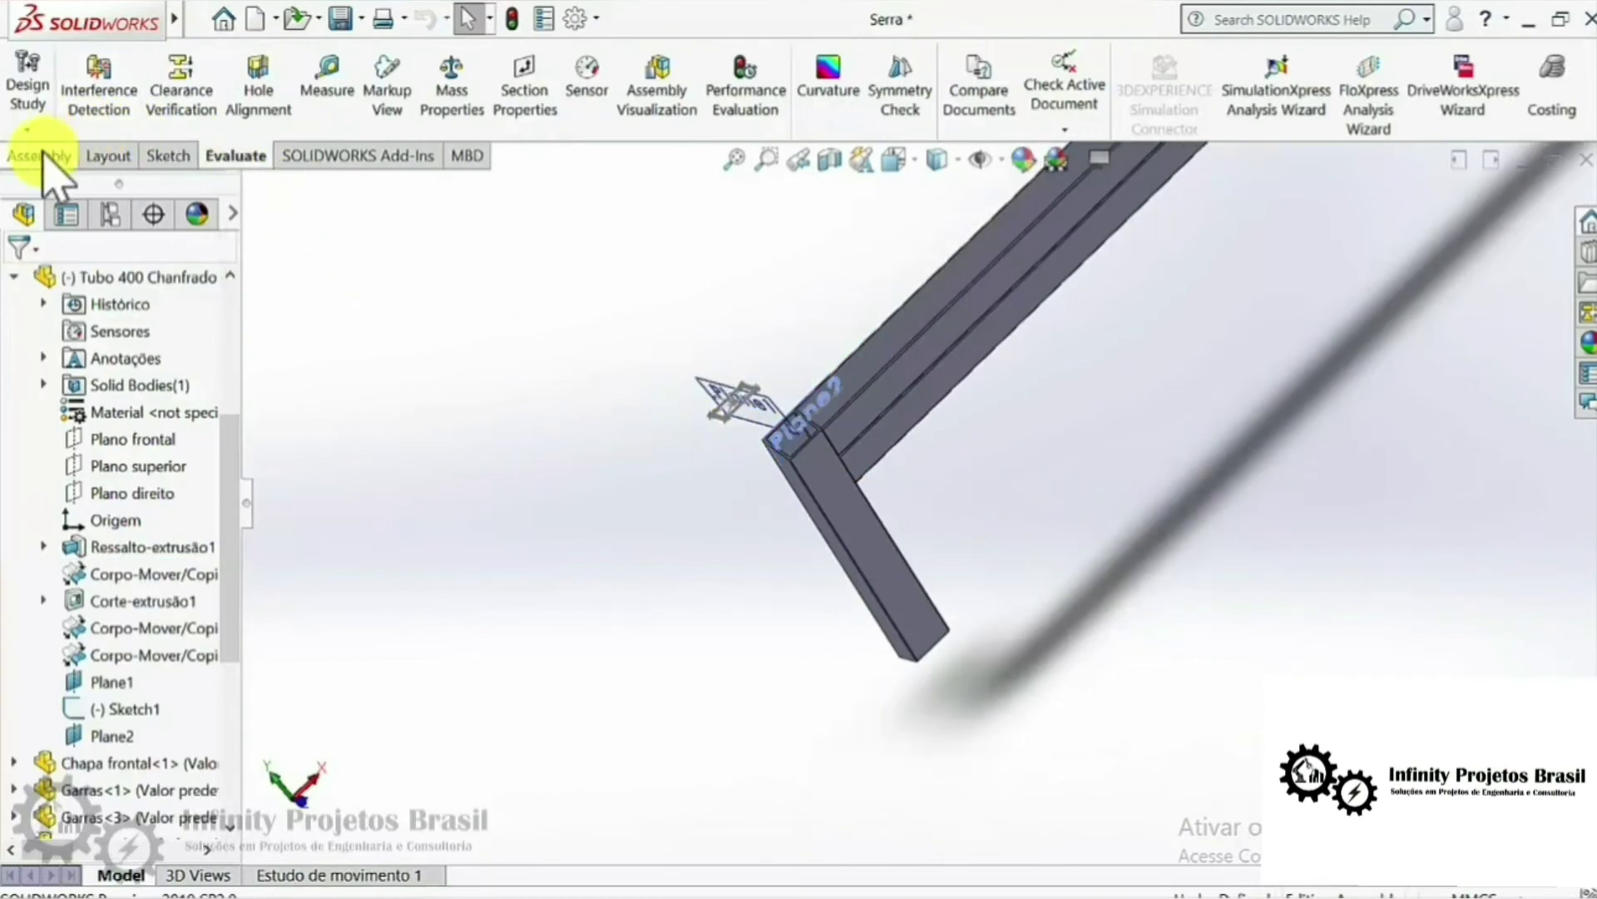
Step: Insert the 'tubo extrudado teste' part into the Serra assembly beside the chamfered tube
left_click(42, 154)
left_click(131, 87)
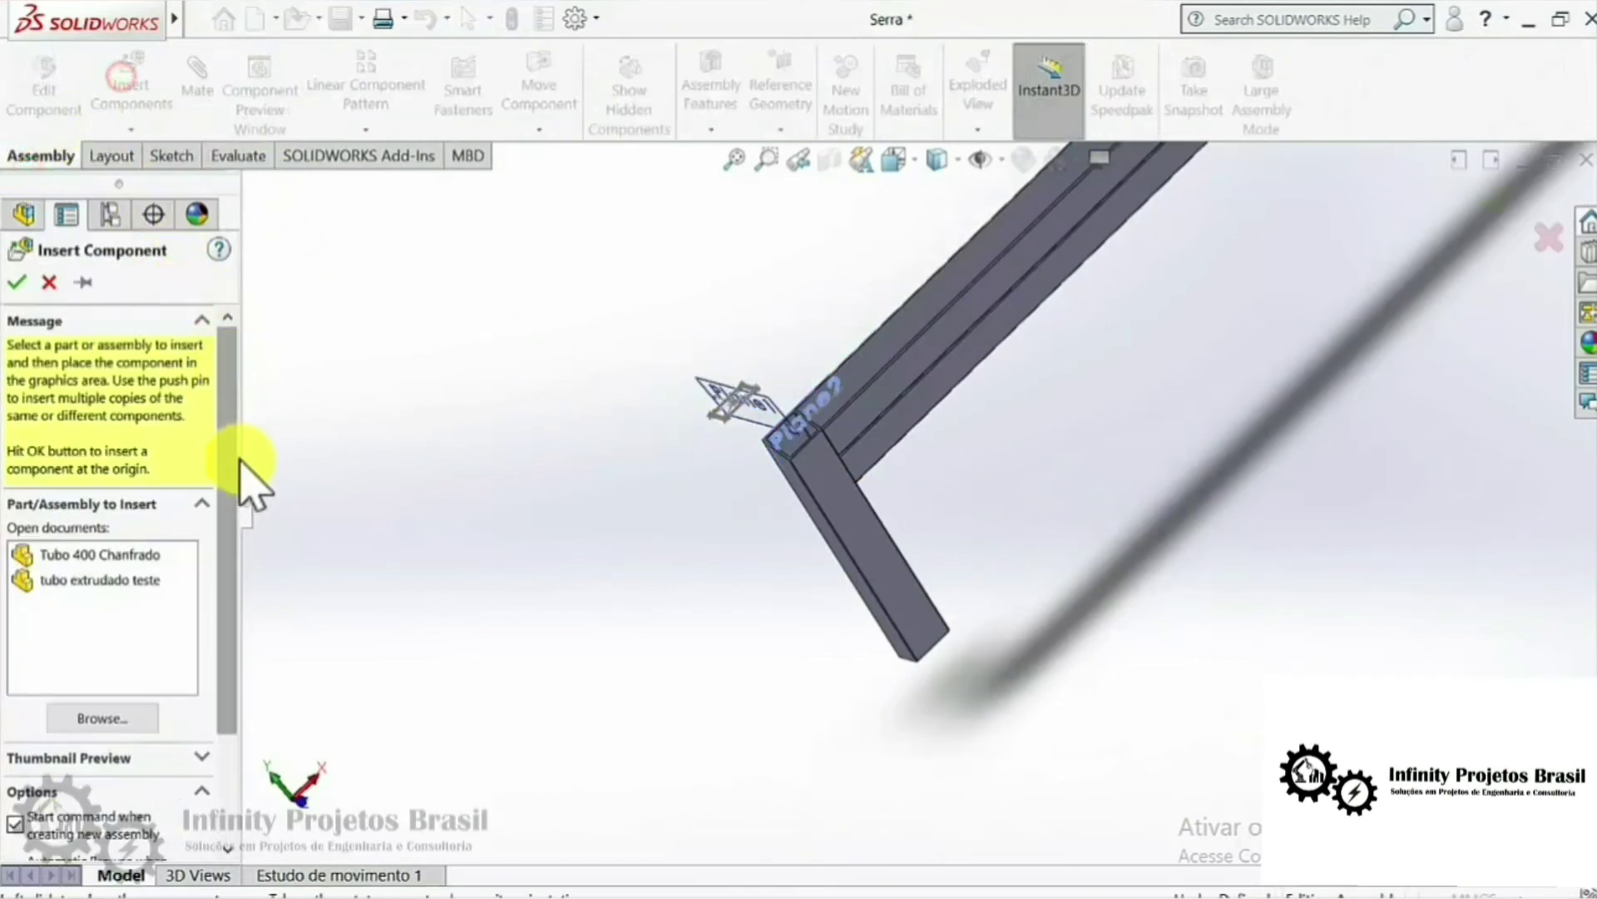
left_click(143, 580)
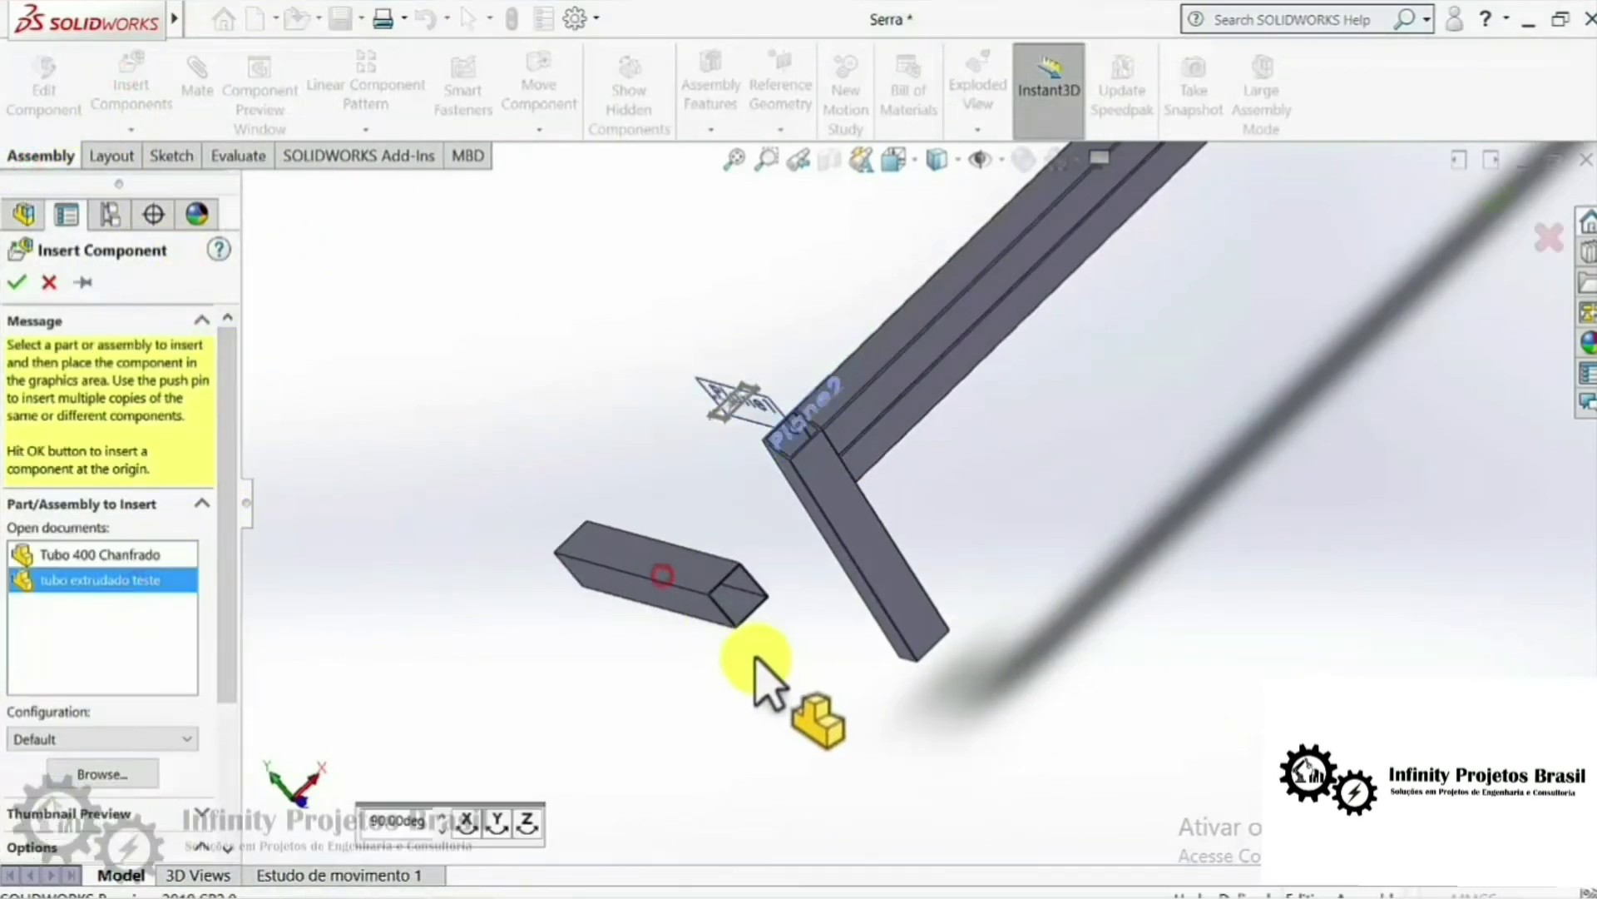
left_click(711, 644)
right_click_drag(668, 606, 624, 457)
scroll(715, 533, "down", 2)
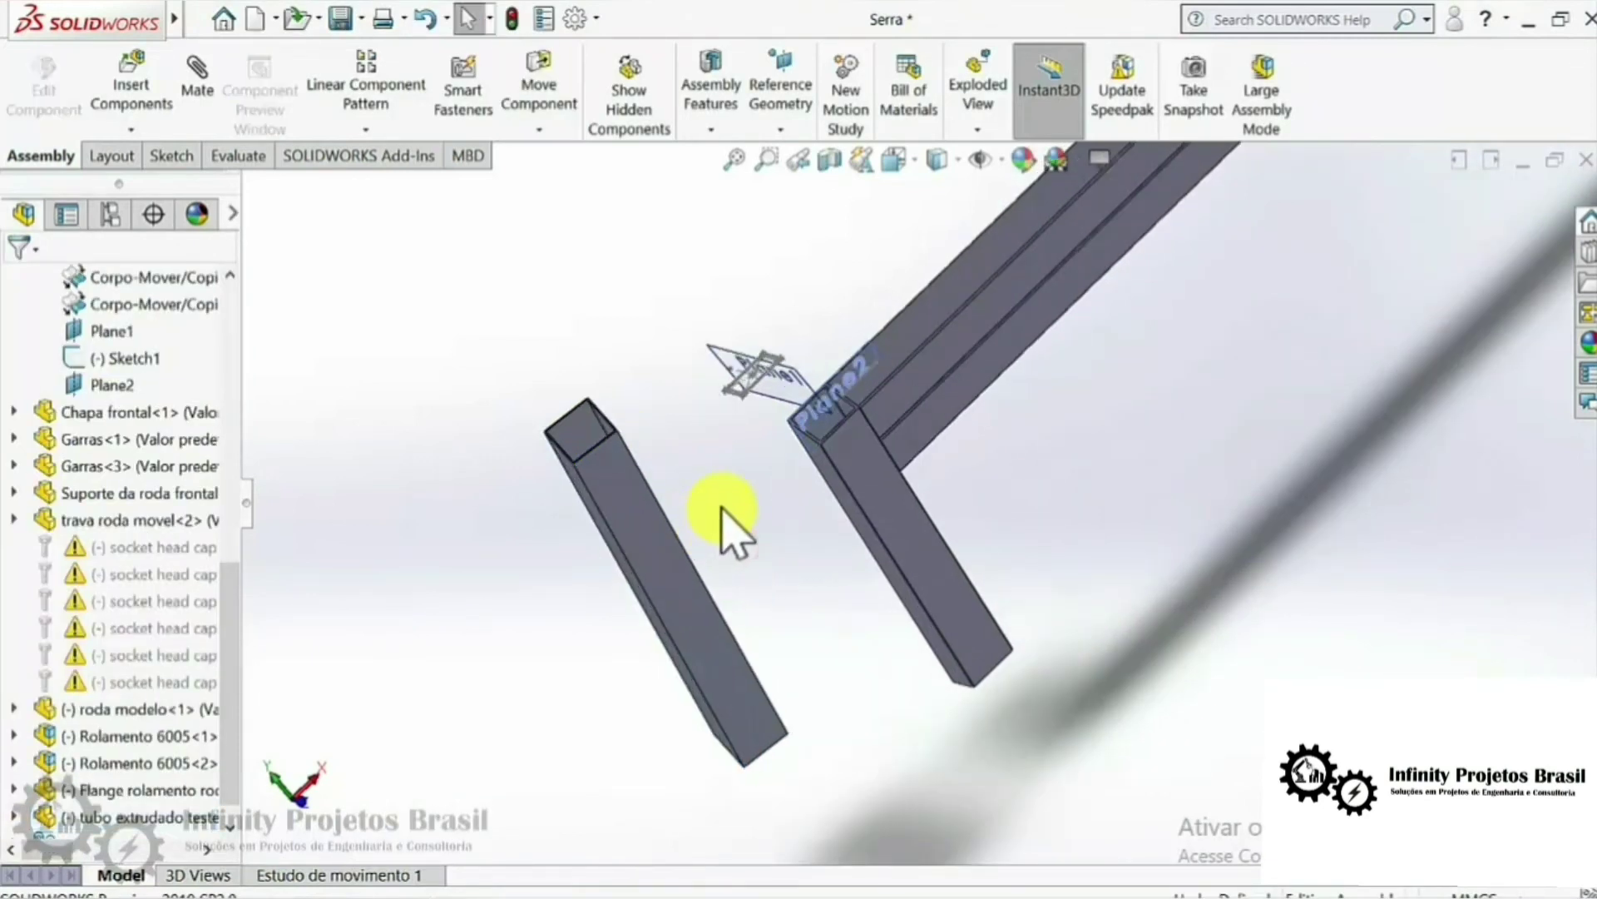
Step: Select the new tube's face and its Top Plane from the feature tree
left_click(619, 495)
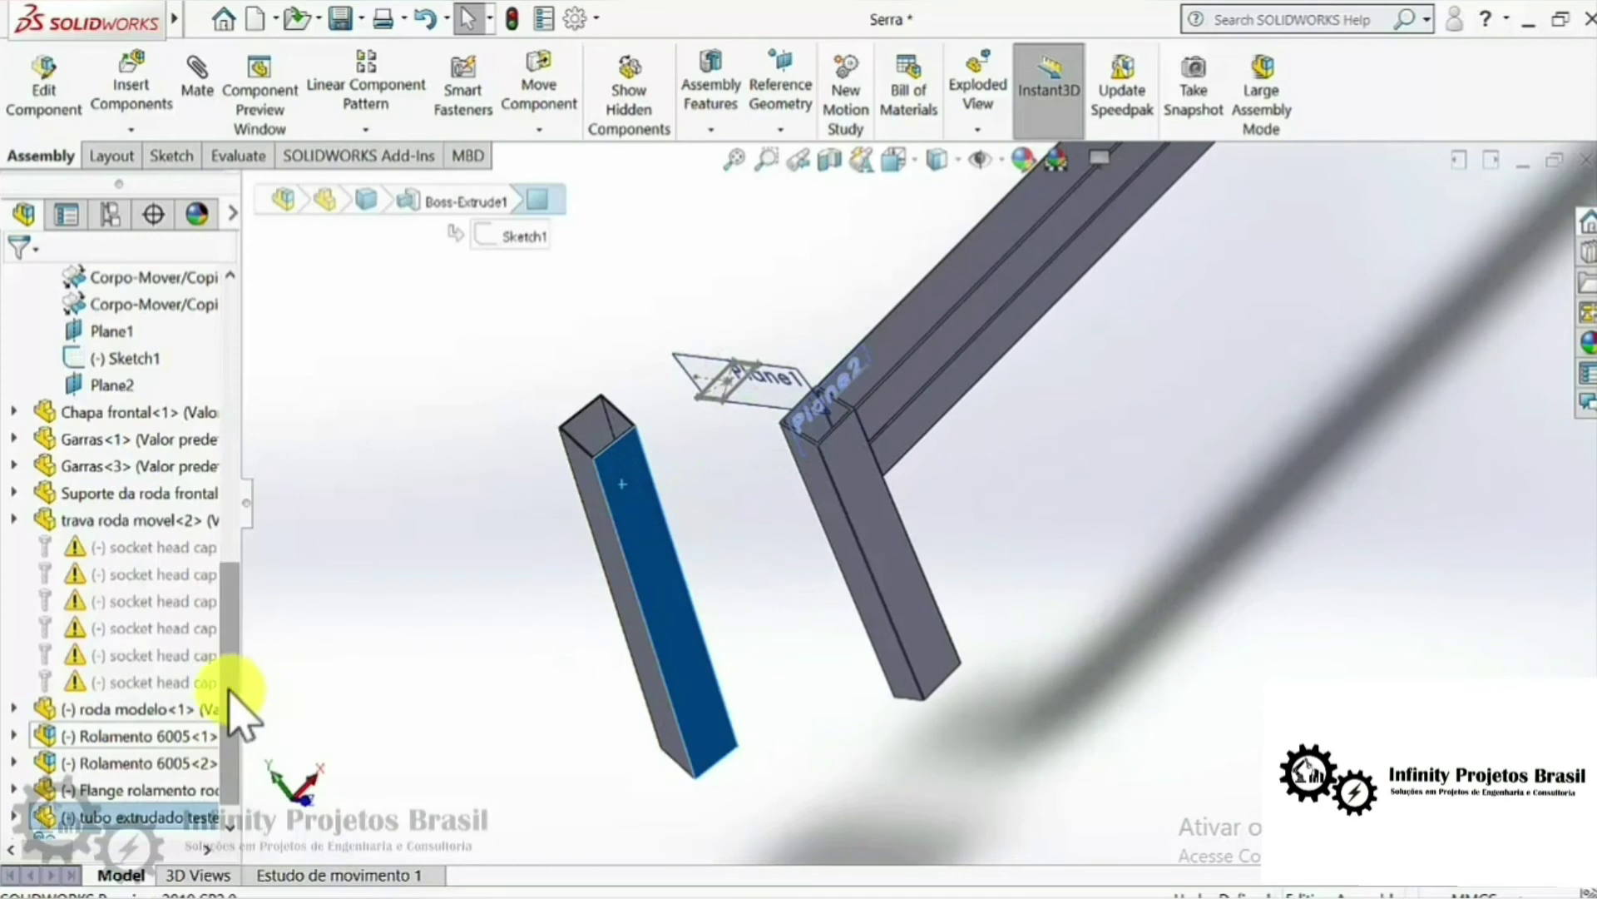
left_click(14, 815)
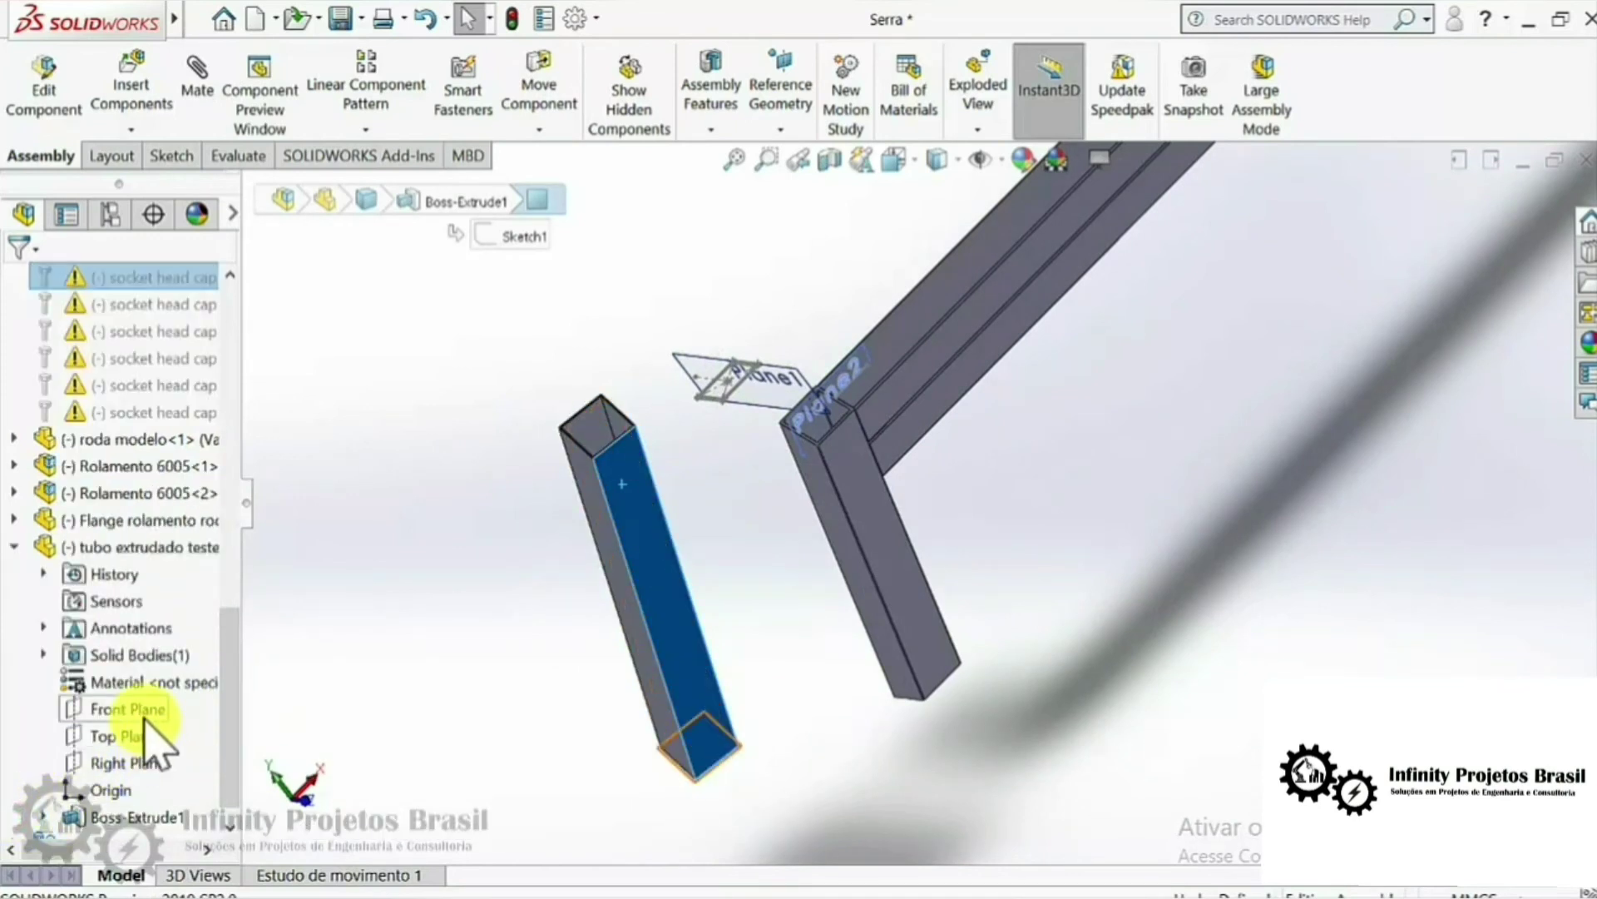
left_click(135, 737)
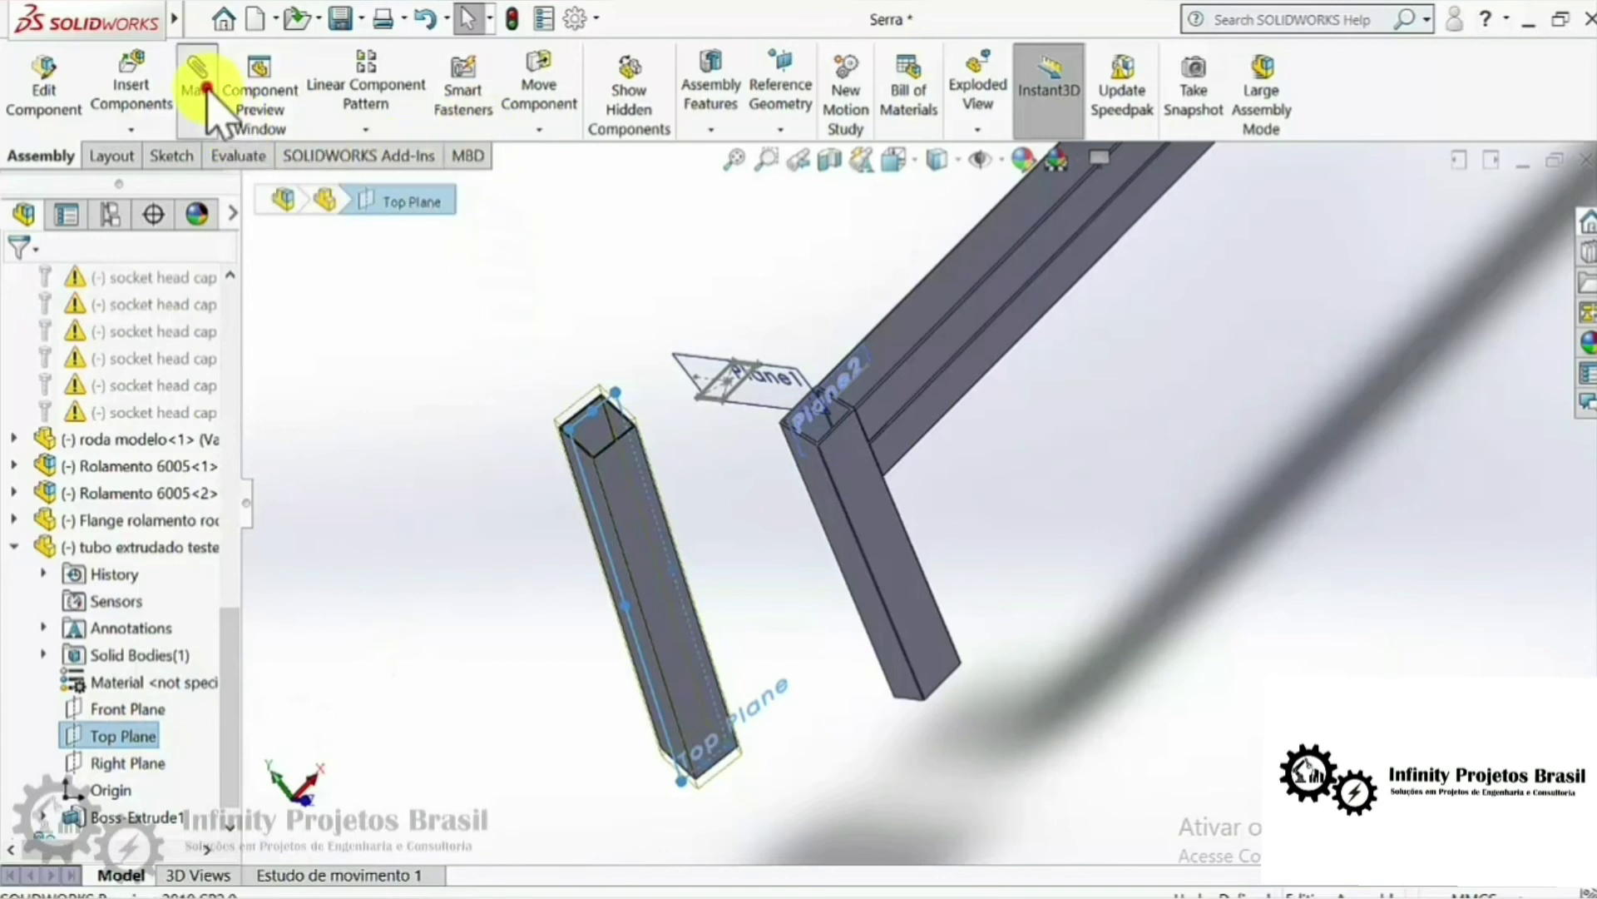
Step: Mate the tube's Top Plane coincident with the frame's Plane2
scroll(895, 558, "down", 3)
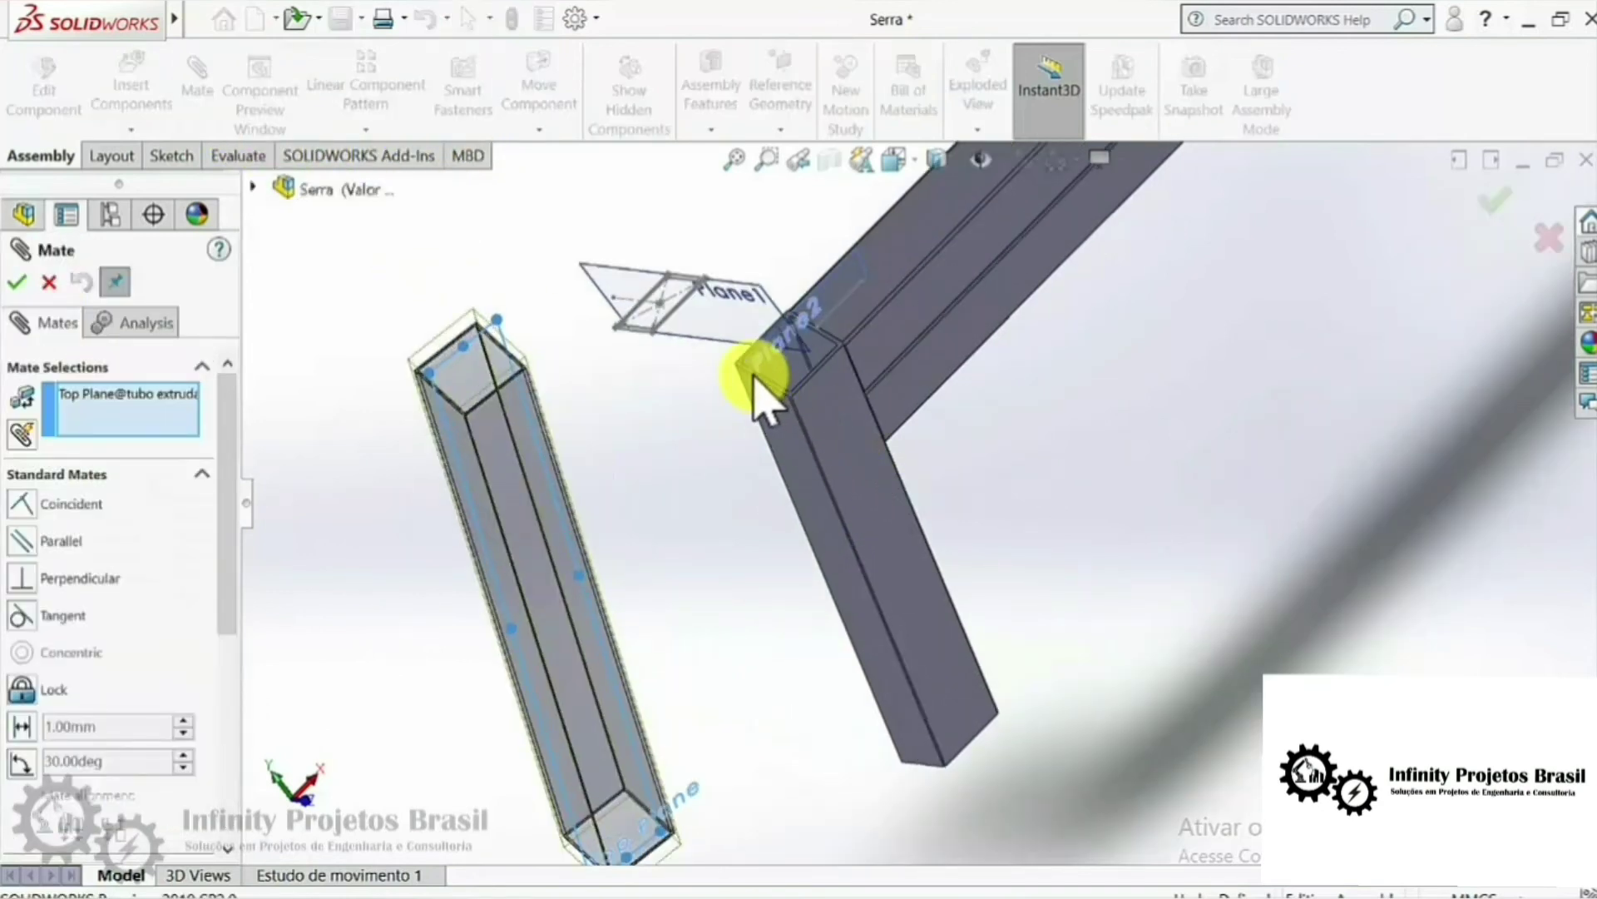
left_click(751, 374)
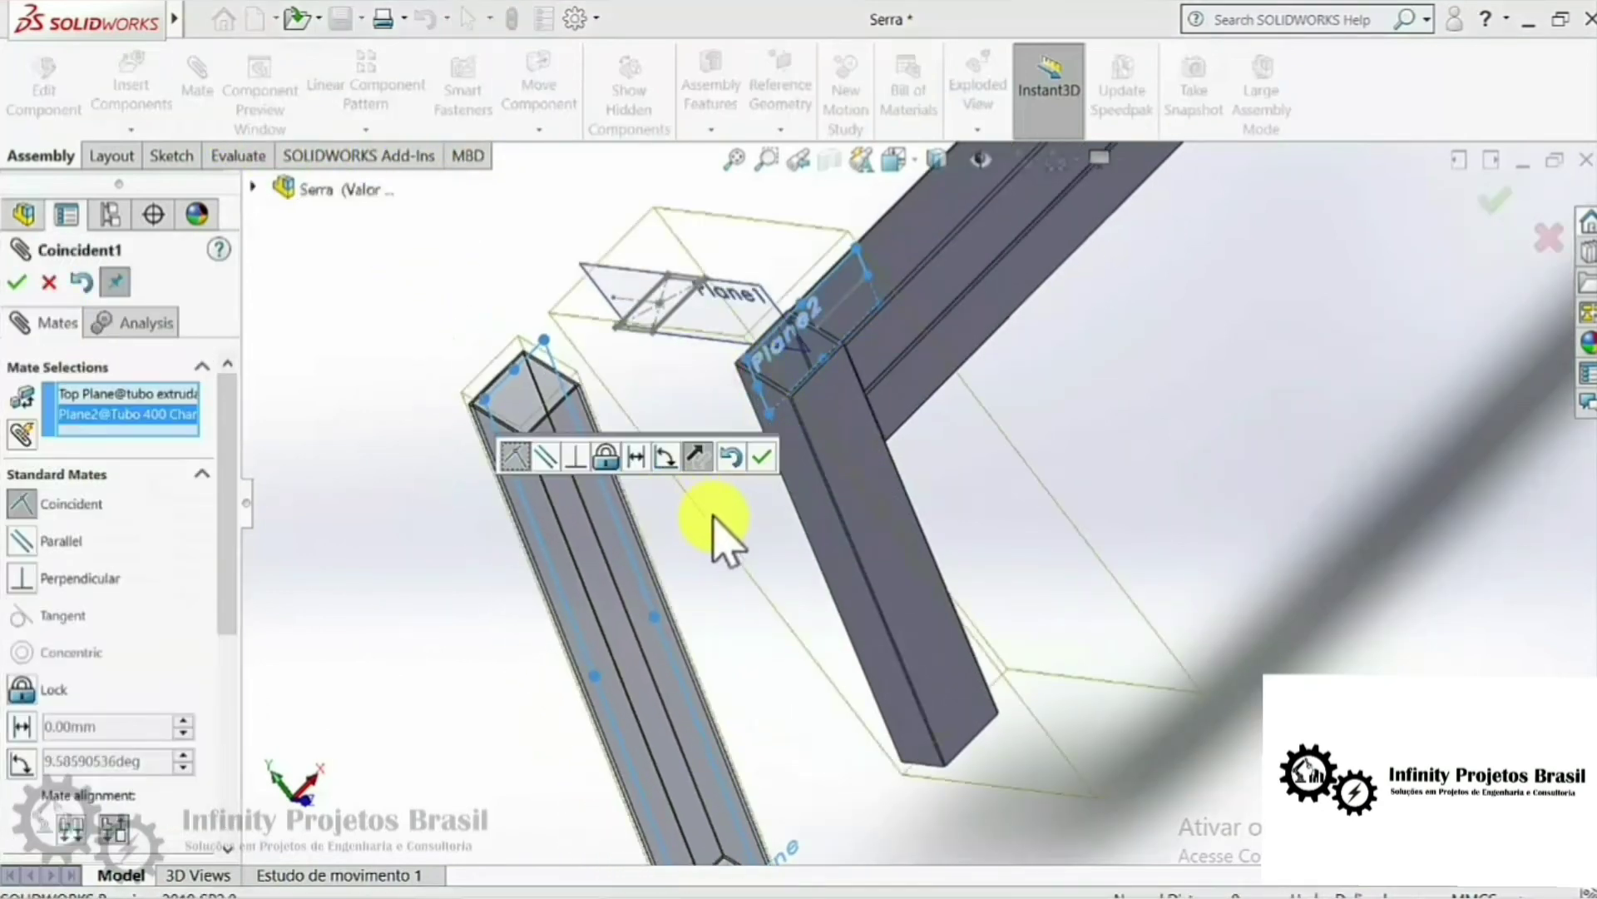
left_click(762, 456)
Step: Mate the new tube's end face coincident with the frame tube's matching face
scroll(608, 421, "down", 2)
scroll(665, 424, "down", 2)
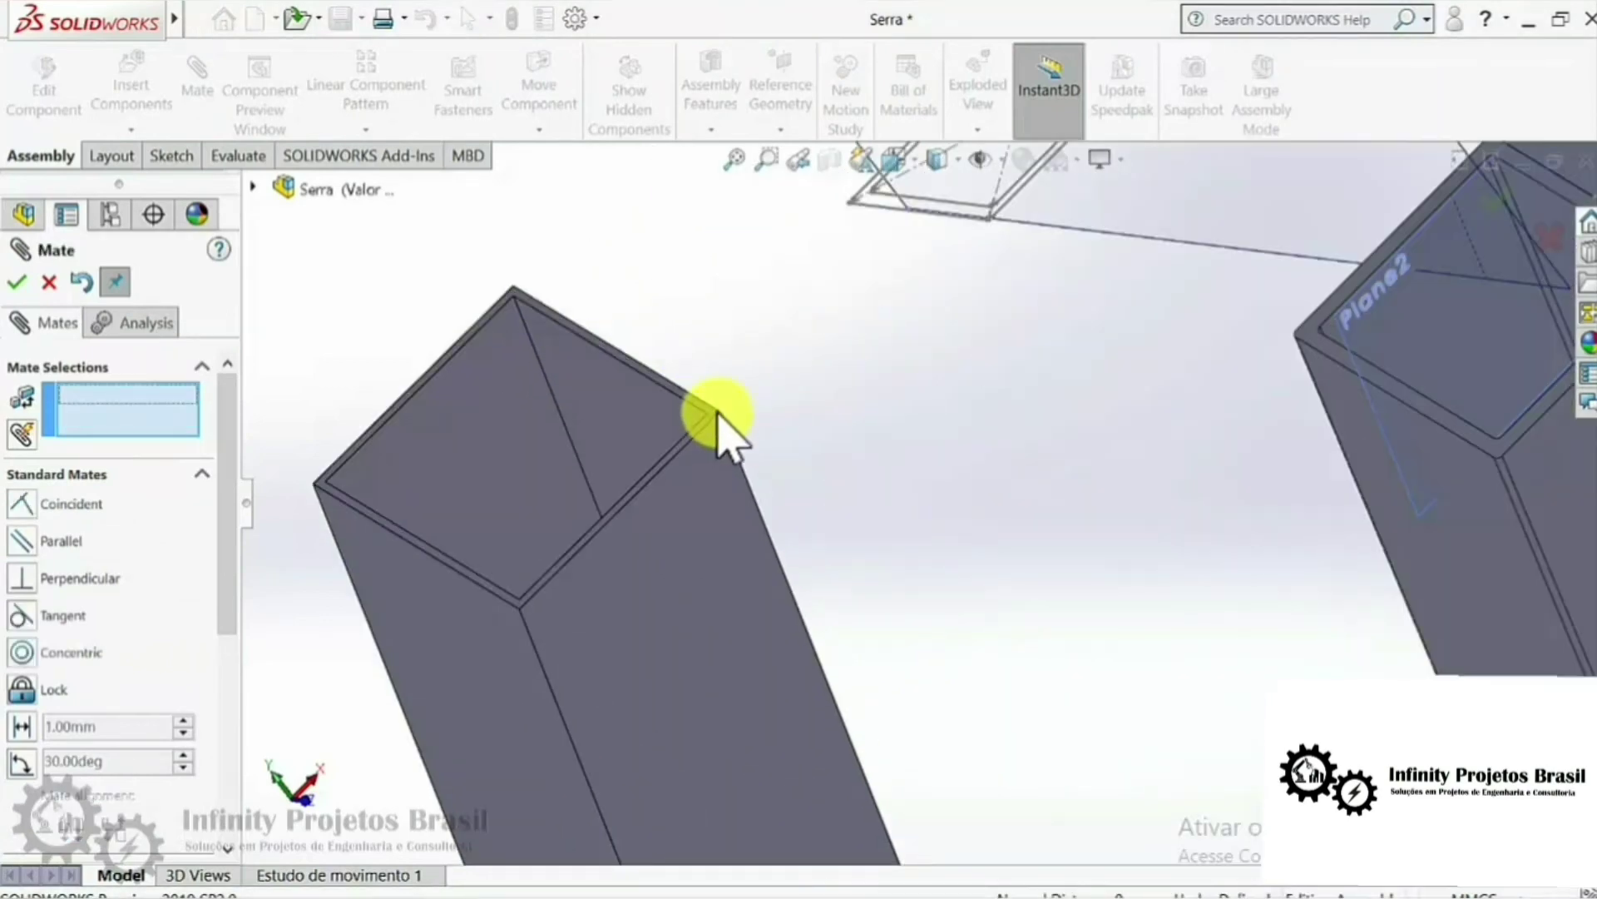
scroll(719, 429, "down", 2)
scroll(714, 420, "down", 2)
left_click(731, 435)
scroll(731, 445, "up", 2)
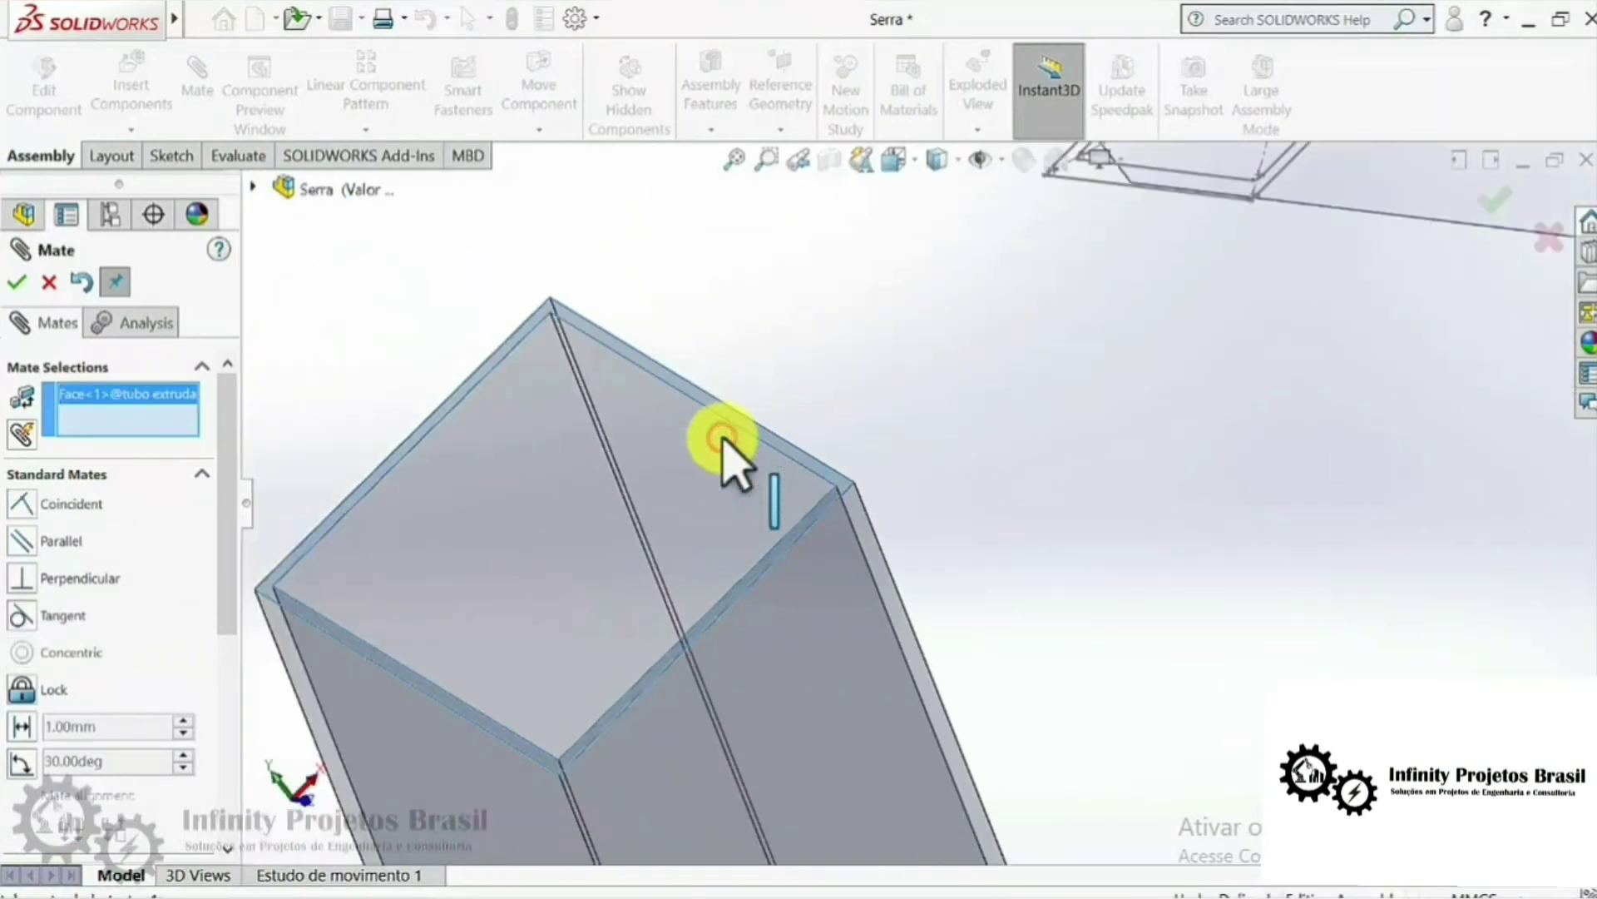
scroll(915, 462, "up", 2)
scroll(1174, 499, "down", 2)
scroll(1024, 527, "down", 2)
scroll(749, 446, "down", 2)
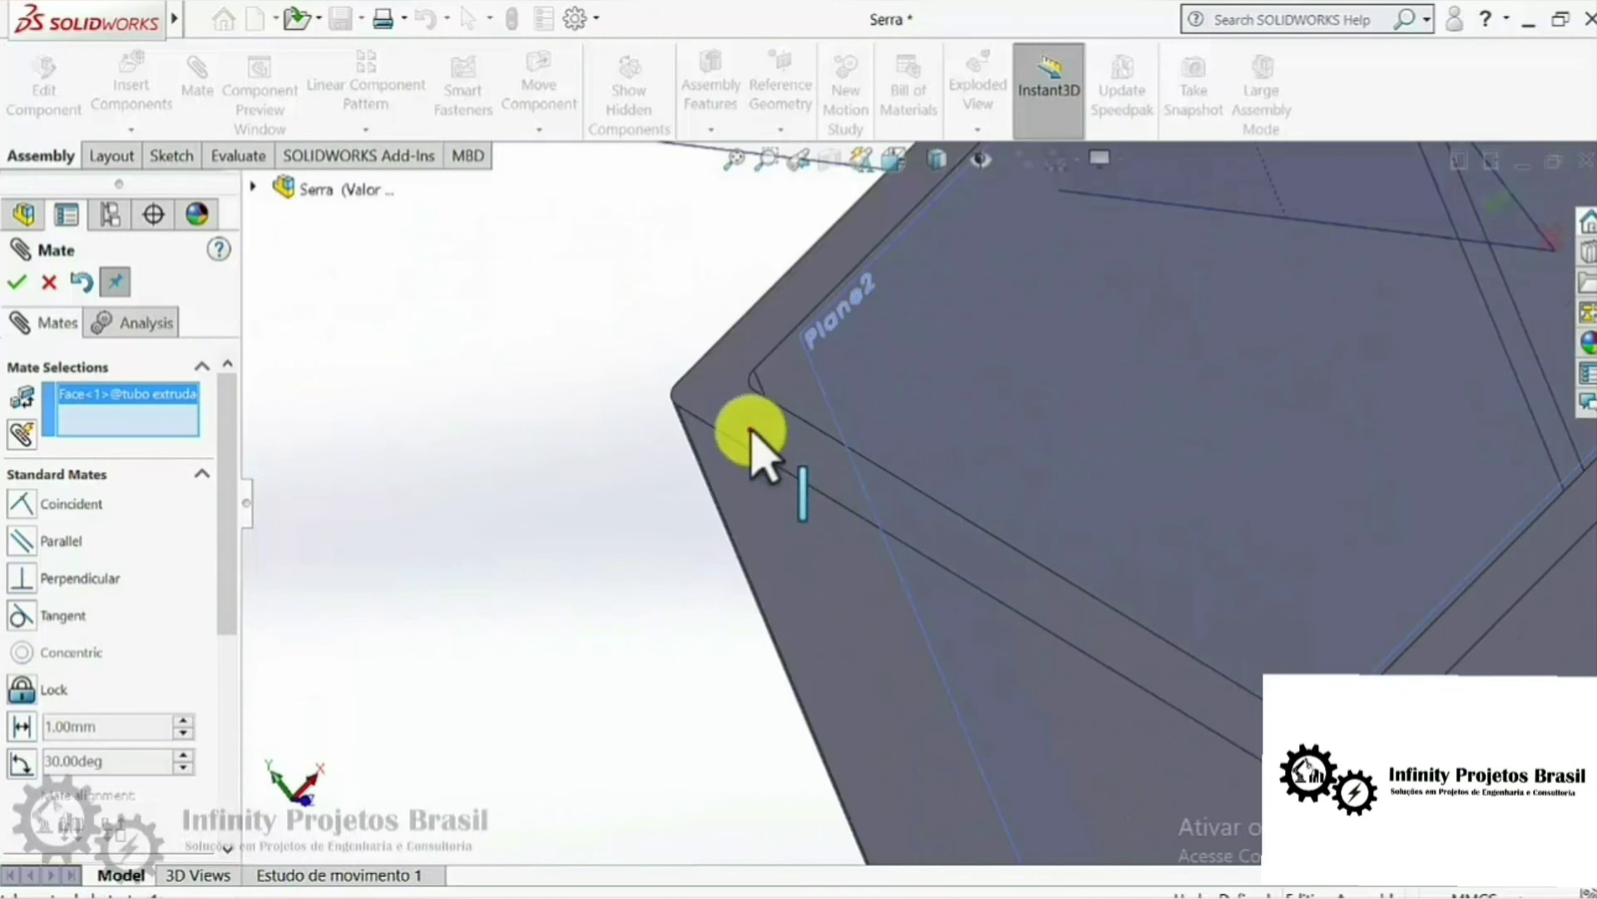
left_click(752, 431)
scroll(595, 512, "up", 4)
scroll(616, 533, "up", 2)
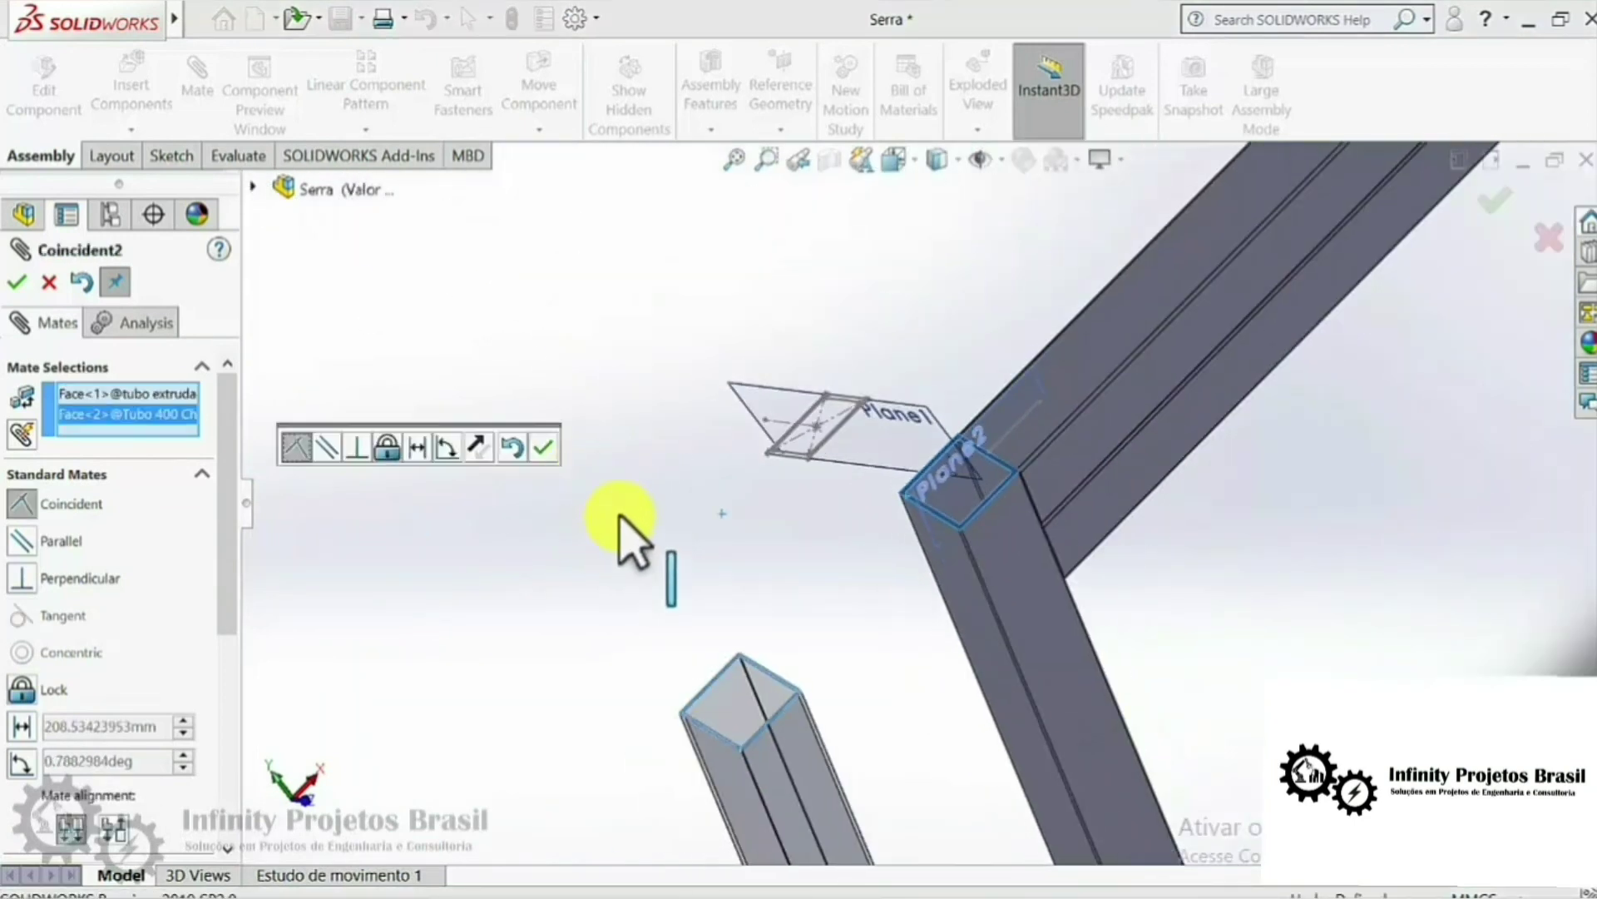
left_click(556, 449)
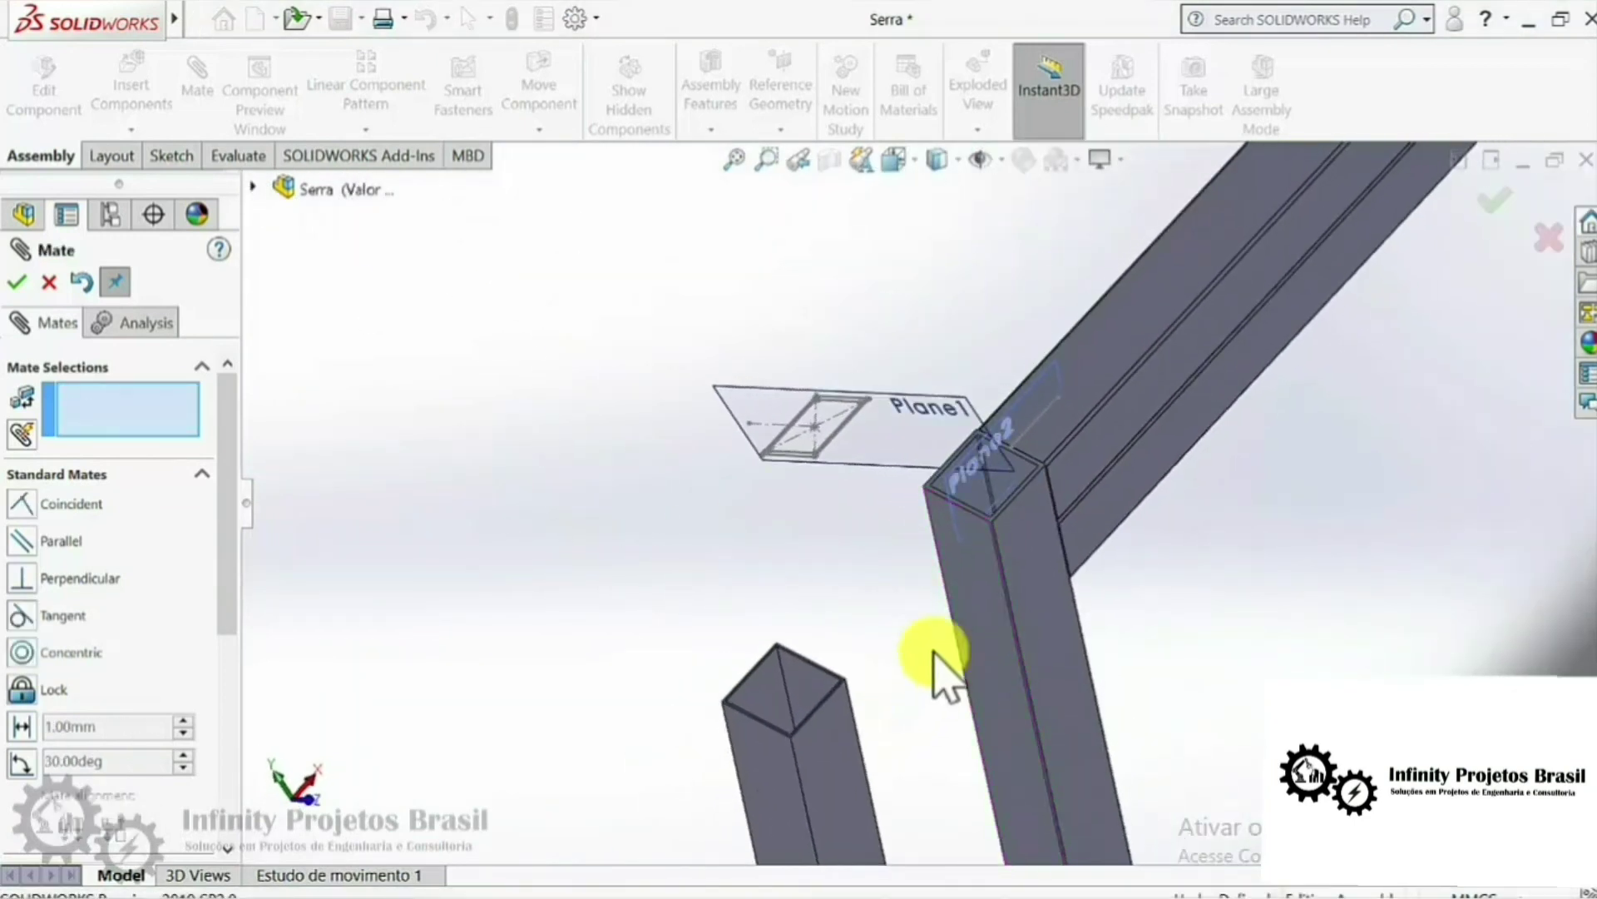
Step: Mate the two tubes' side faces coincident, then inspect the joined tubes
left_click(974, 604)
mouse_move(974, 605)
middle_mouse_down()
mouse_move(802, 652)
mouse_move(792, 738)
mouse_move(849, 706)
middle_mouse_up()
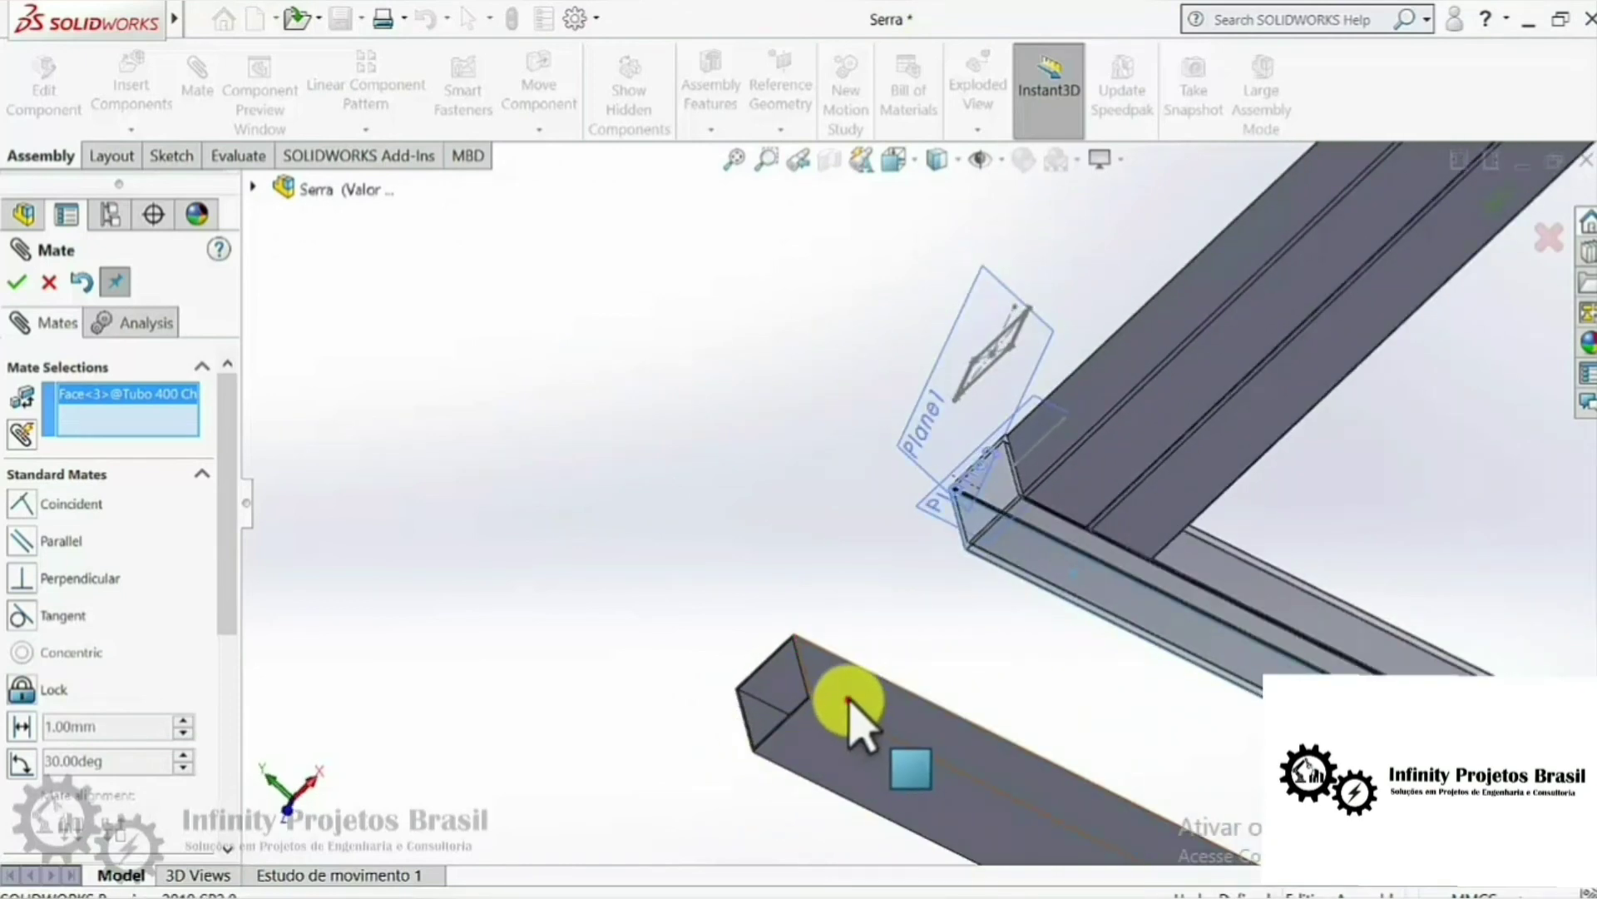
left_click(874, 713)
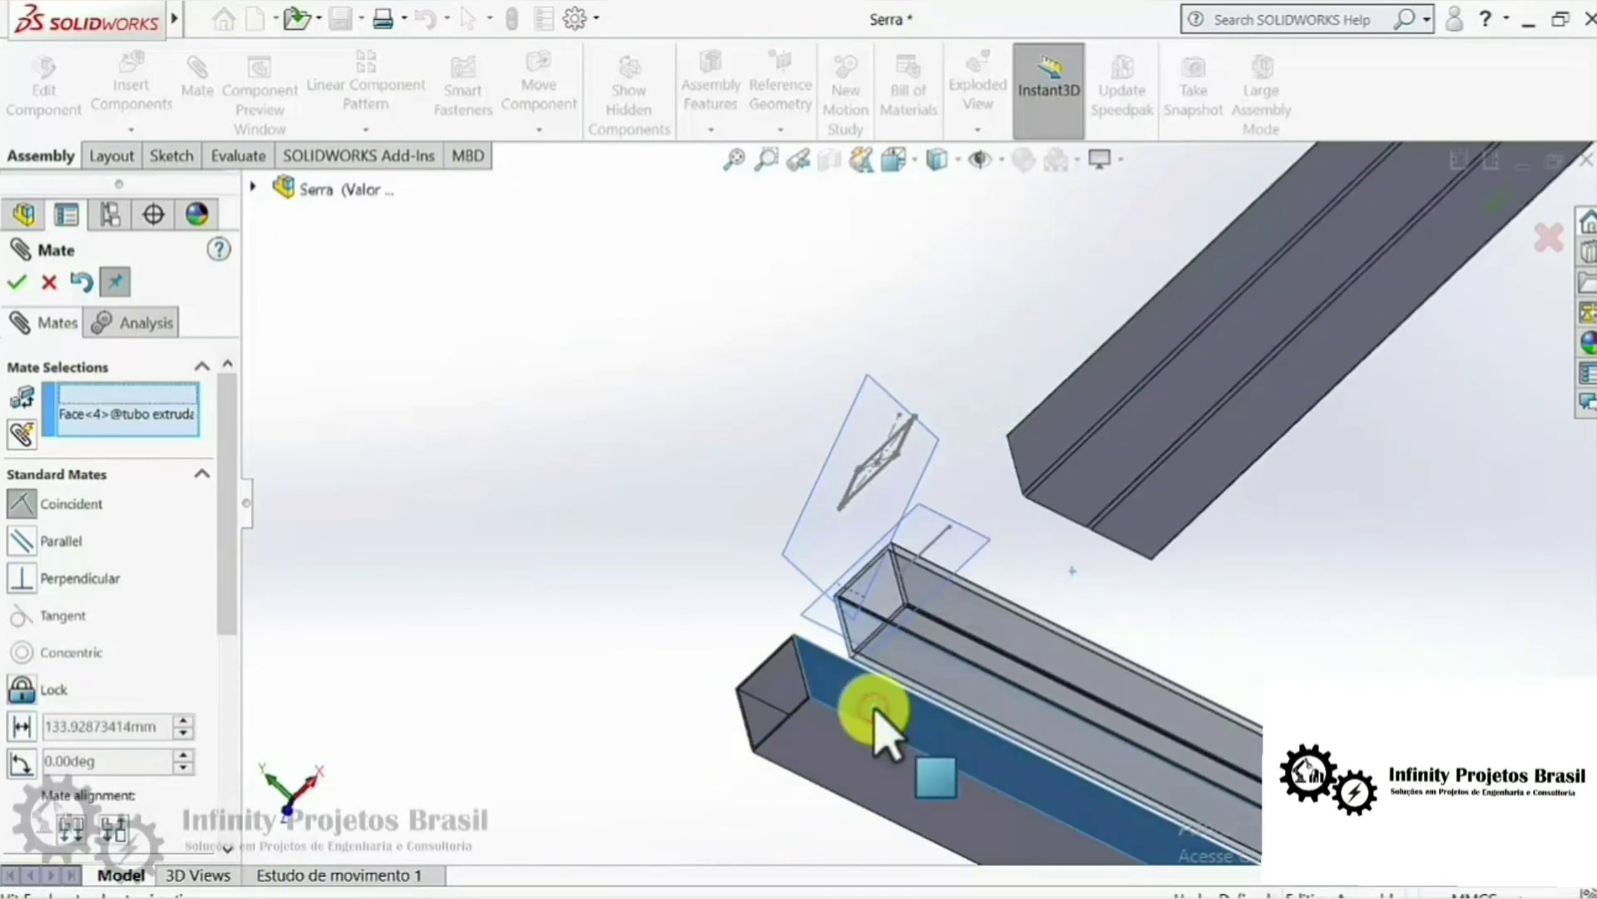
left_click(1107, 731)
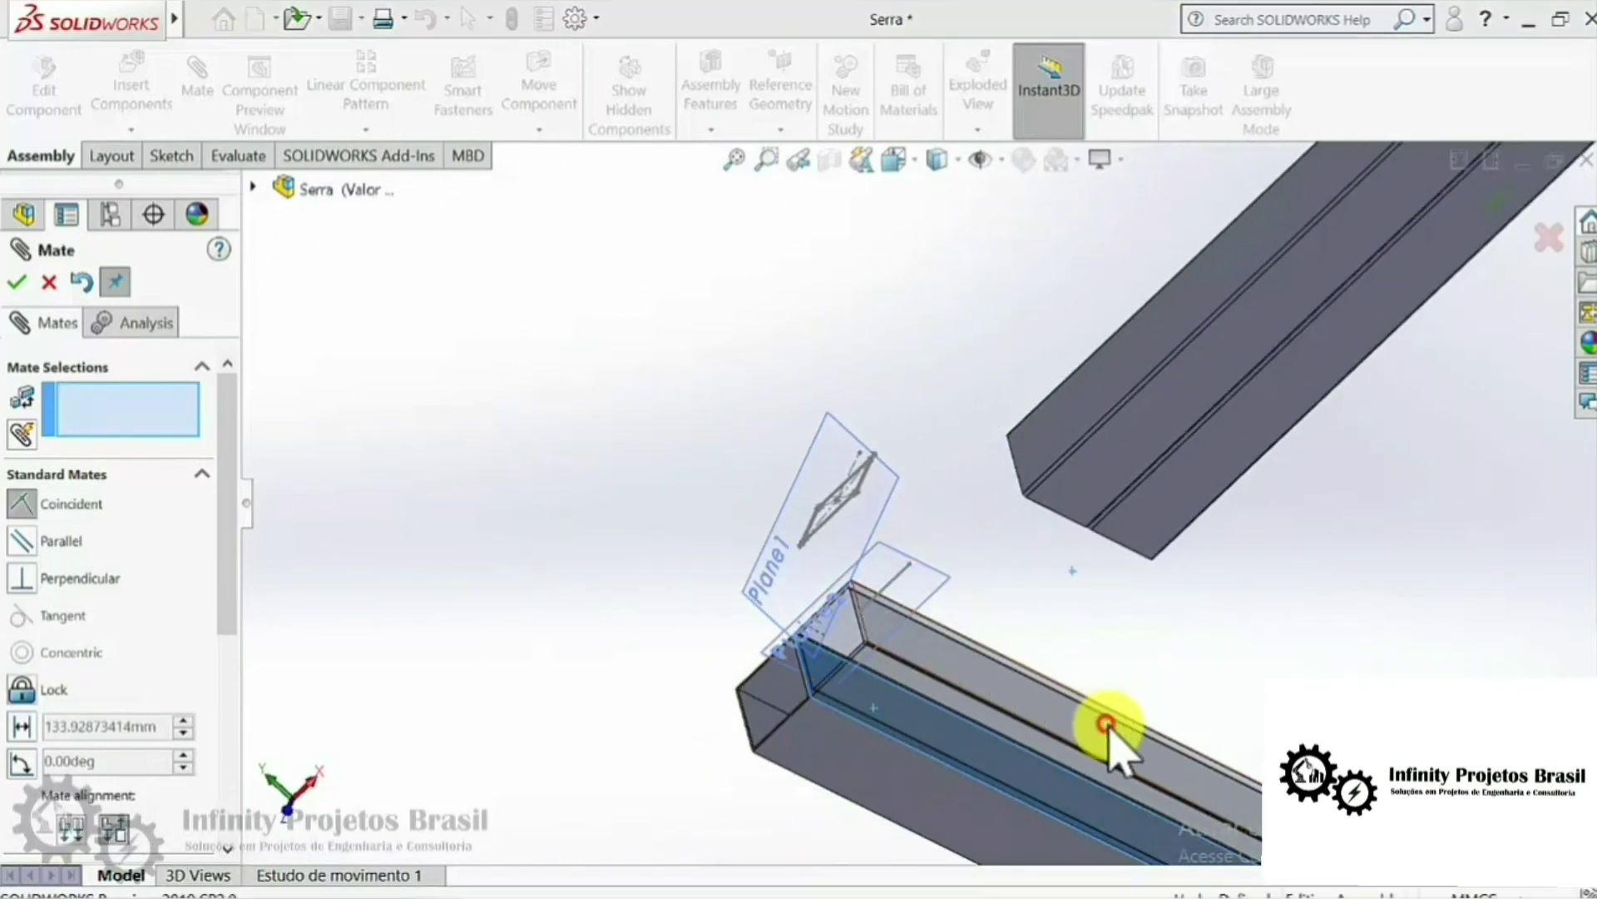
key("Escape")
mouse_move(1045, 588)
middle_mouse_down()
mouse_move(1069, 533)
mouse_move(945, 732)
mouse_move(820, 641)
middle_mouse_up()
left_click(820, 642)
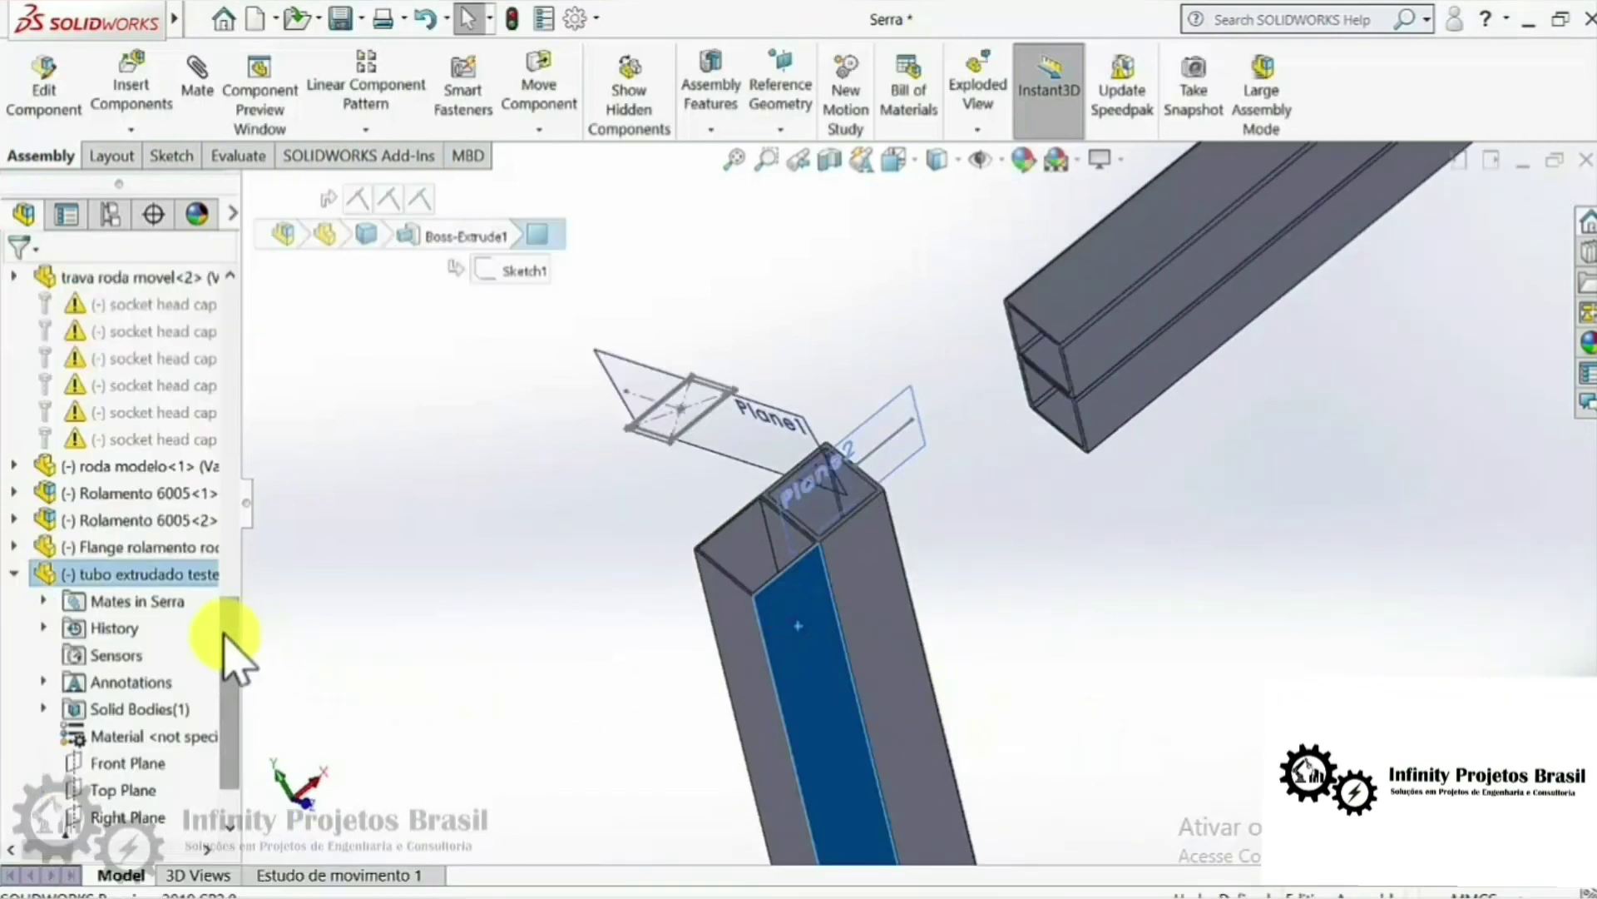
left_click(148, 766)
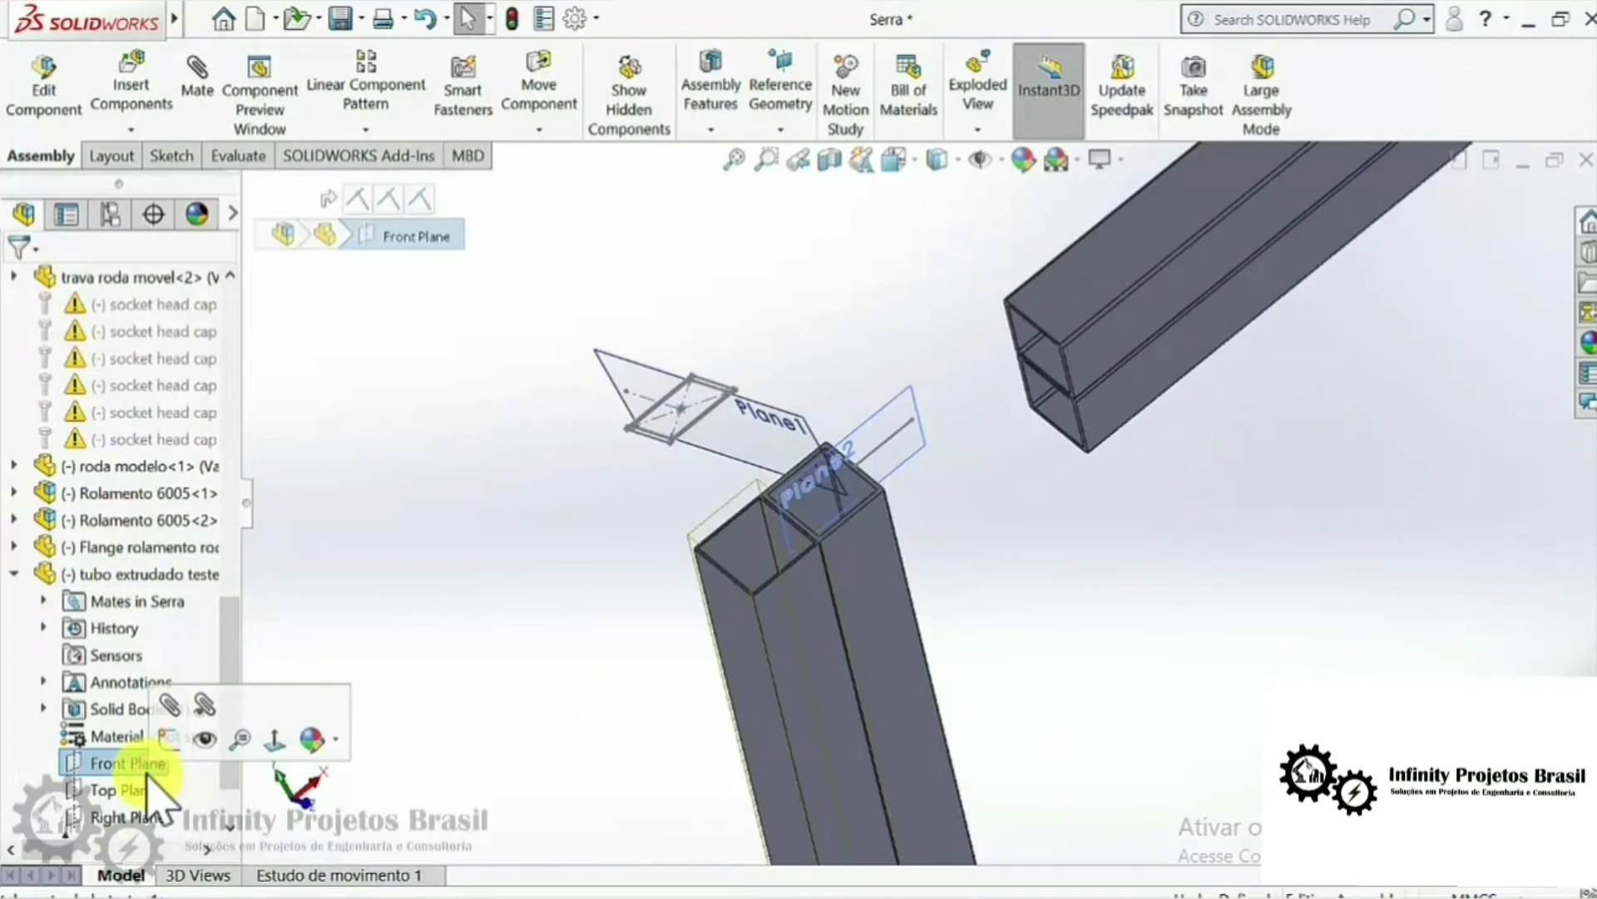
left_click(125, 790)
left_click(827, 159)
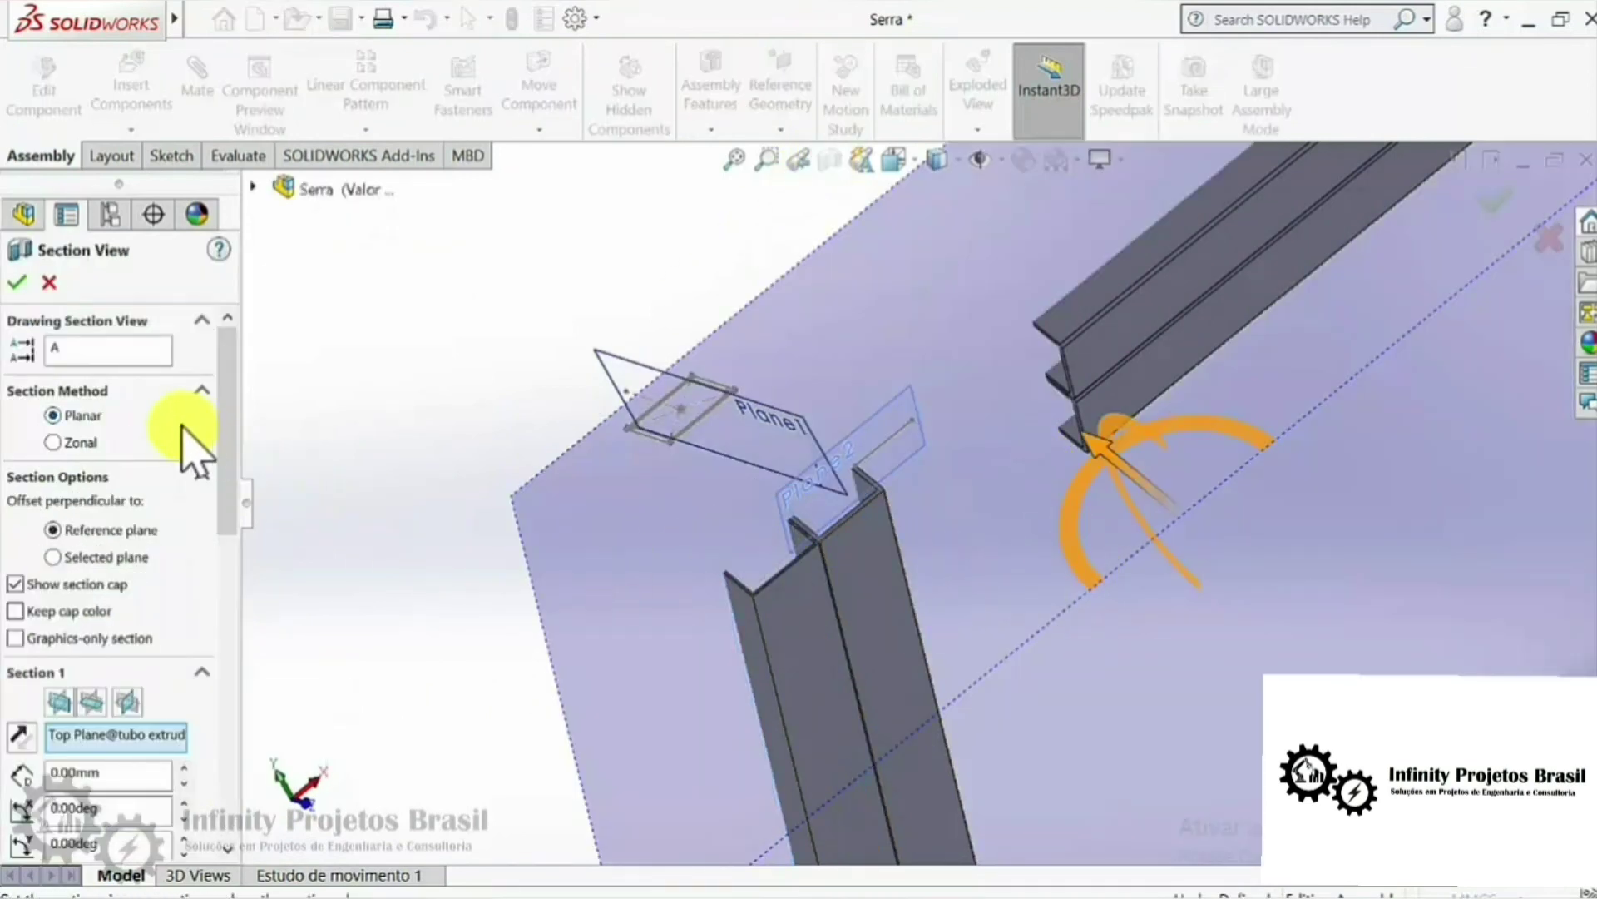
left_click(93, 445)
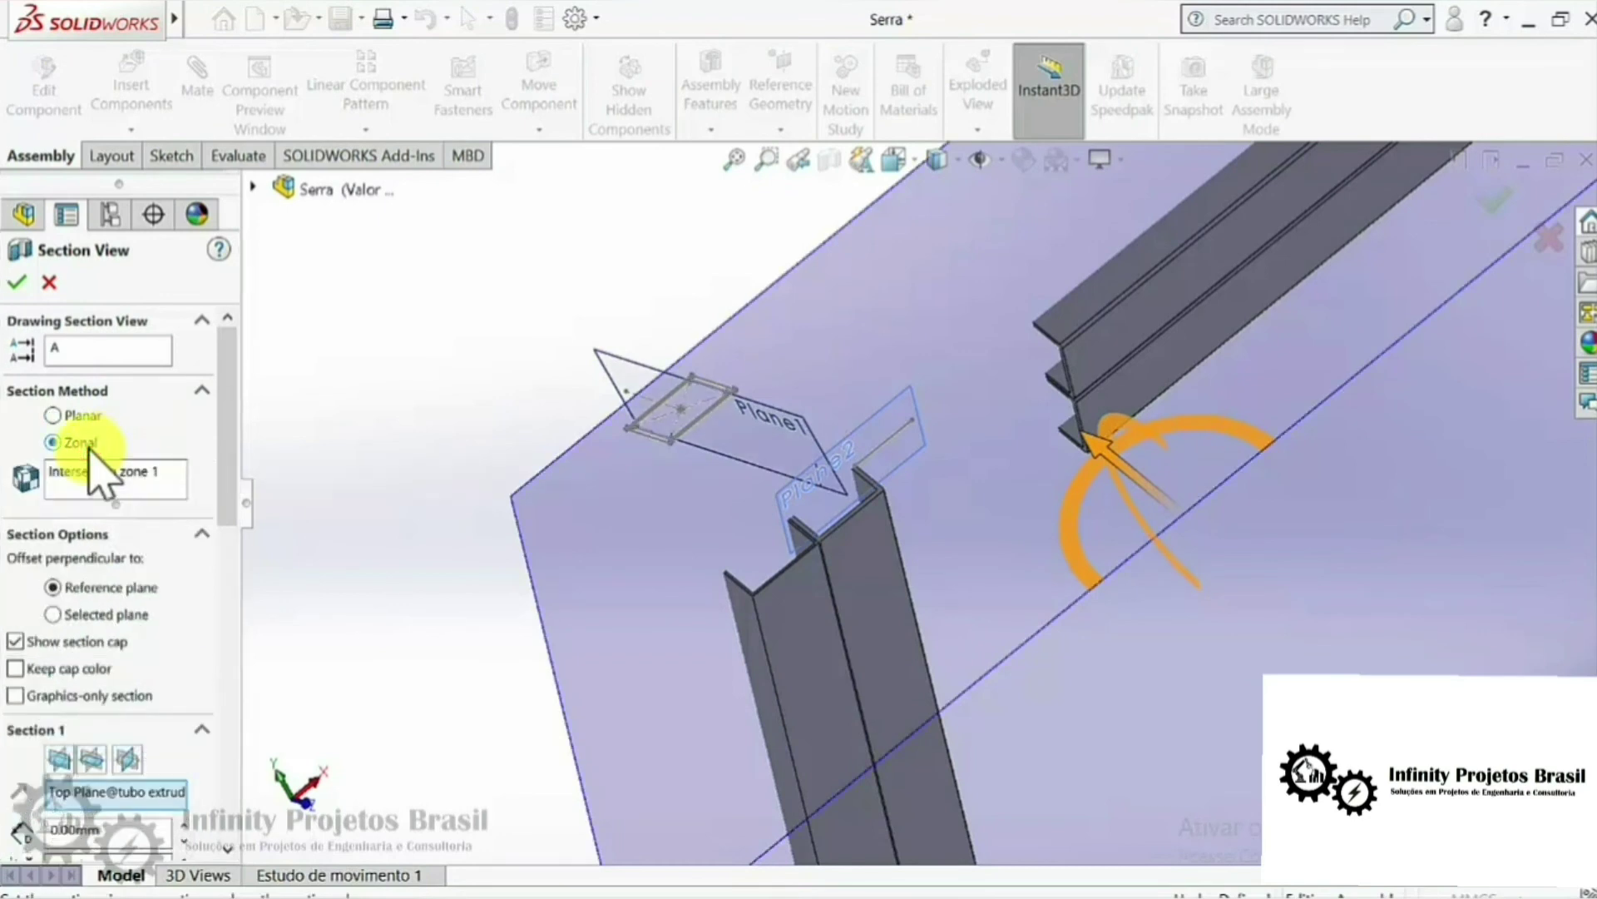
left_click(72, 420)
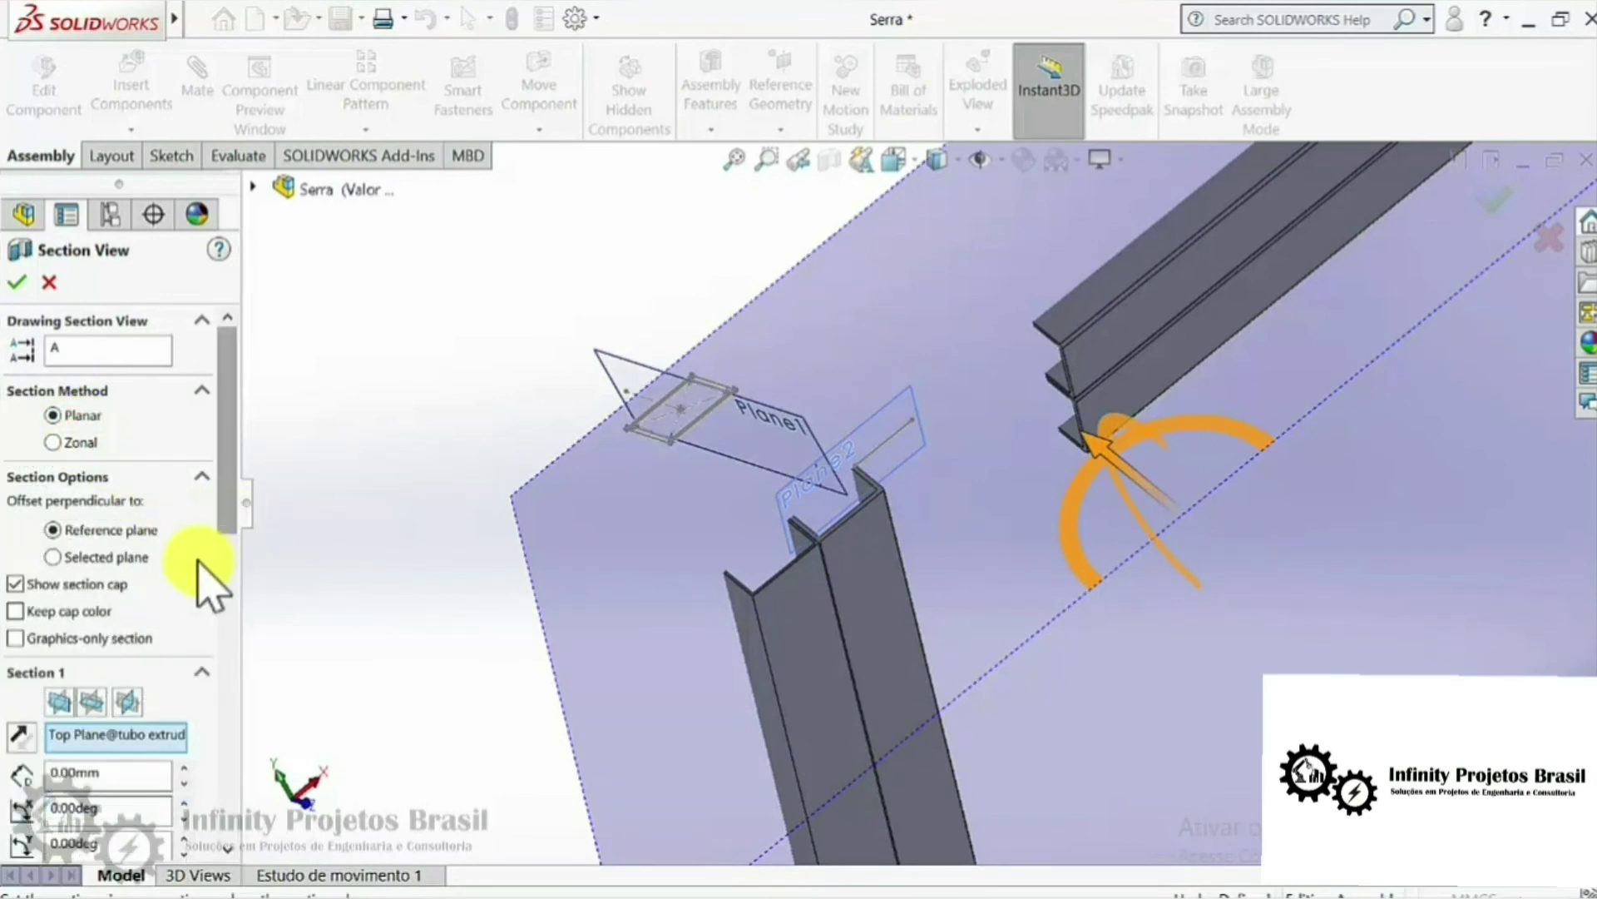
left_click(30, 360)
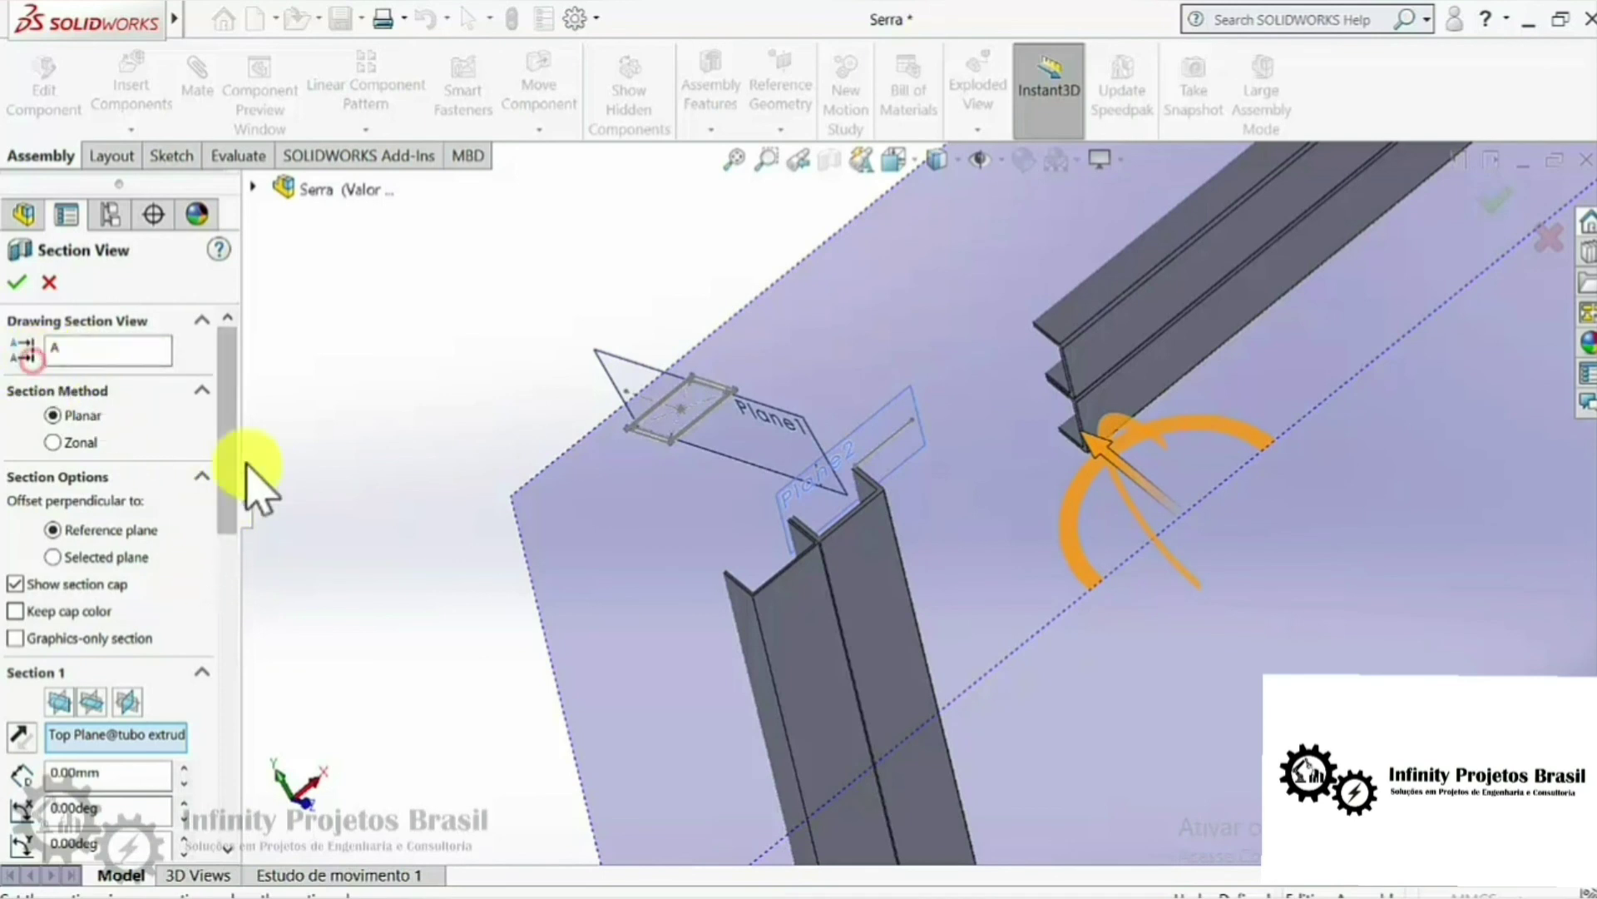
left_click_drag(231, 436, 232, 457)
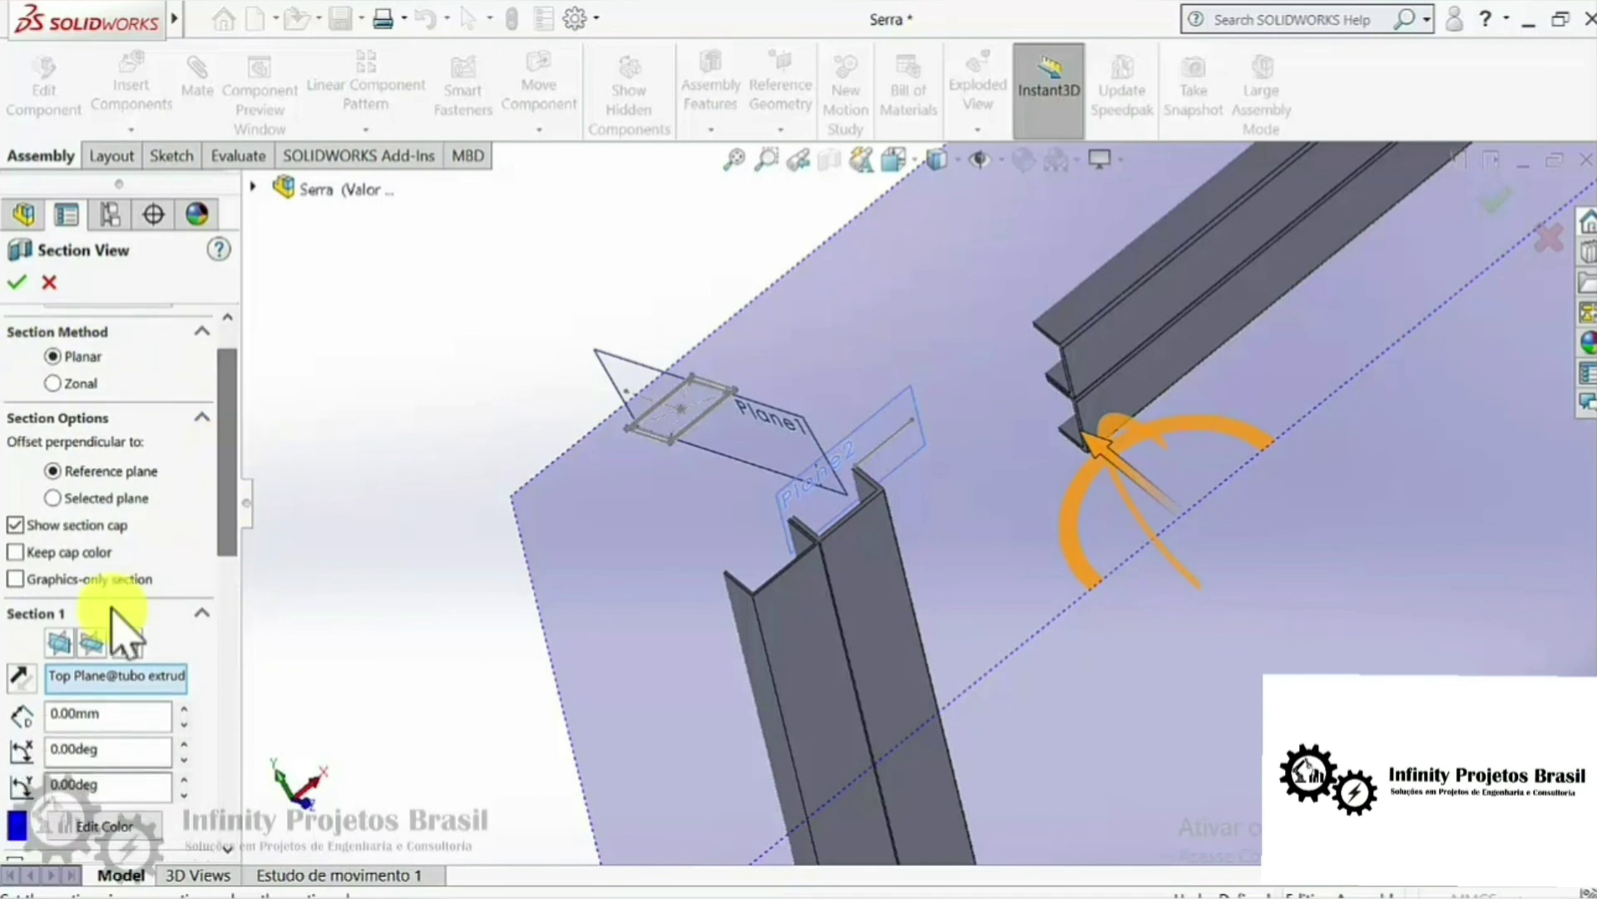
left_click(23, 674)
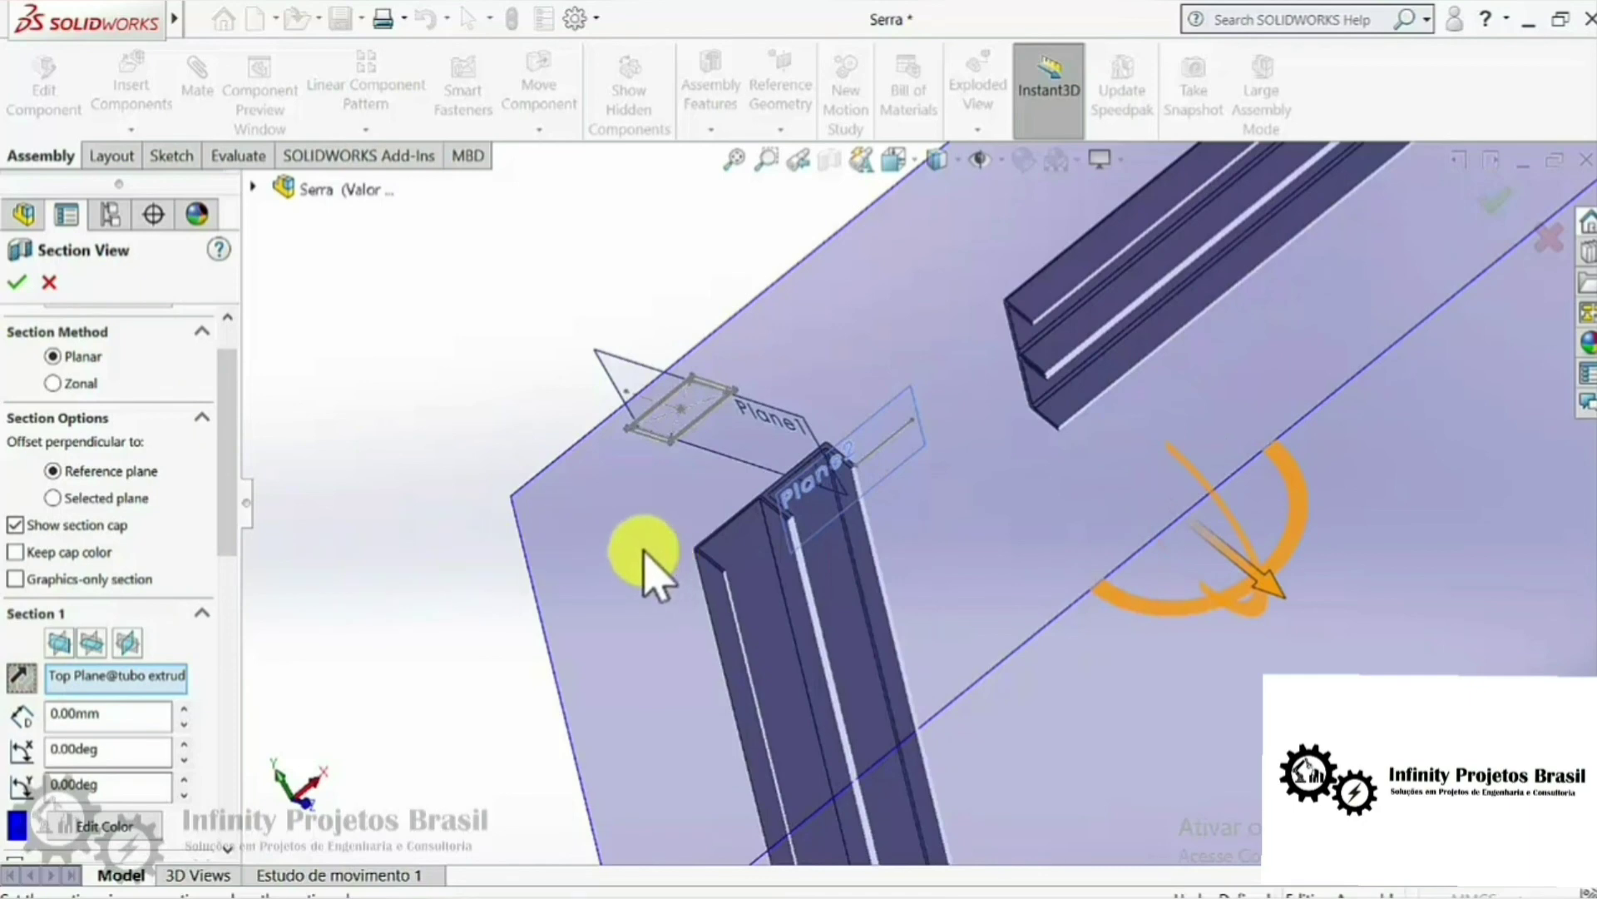
middle_click_drag(642, 552, 599, 558)
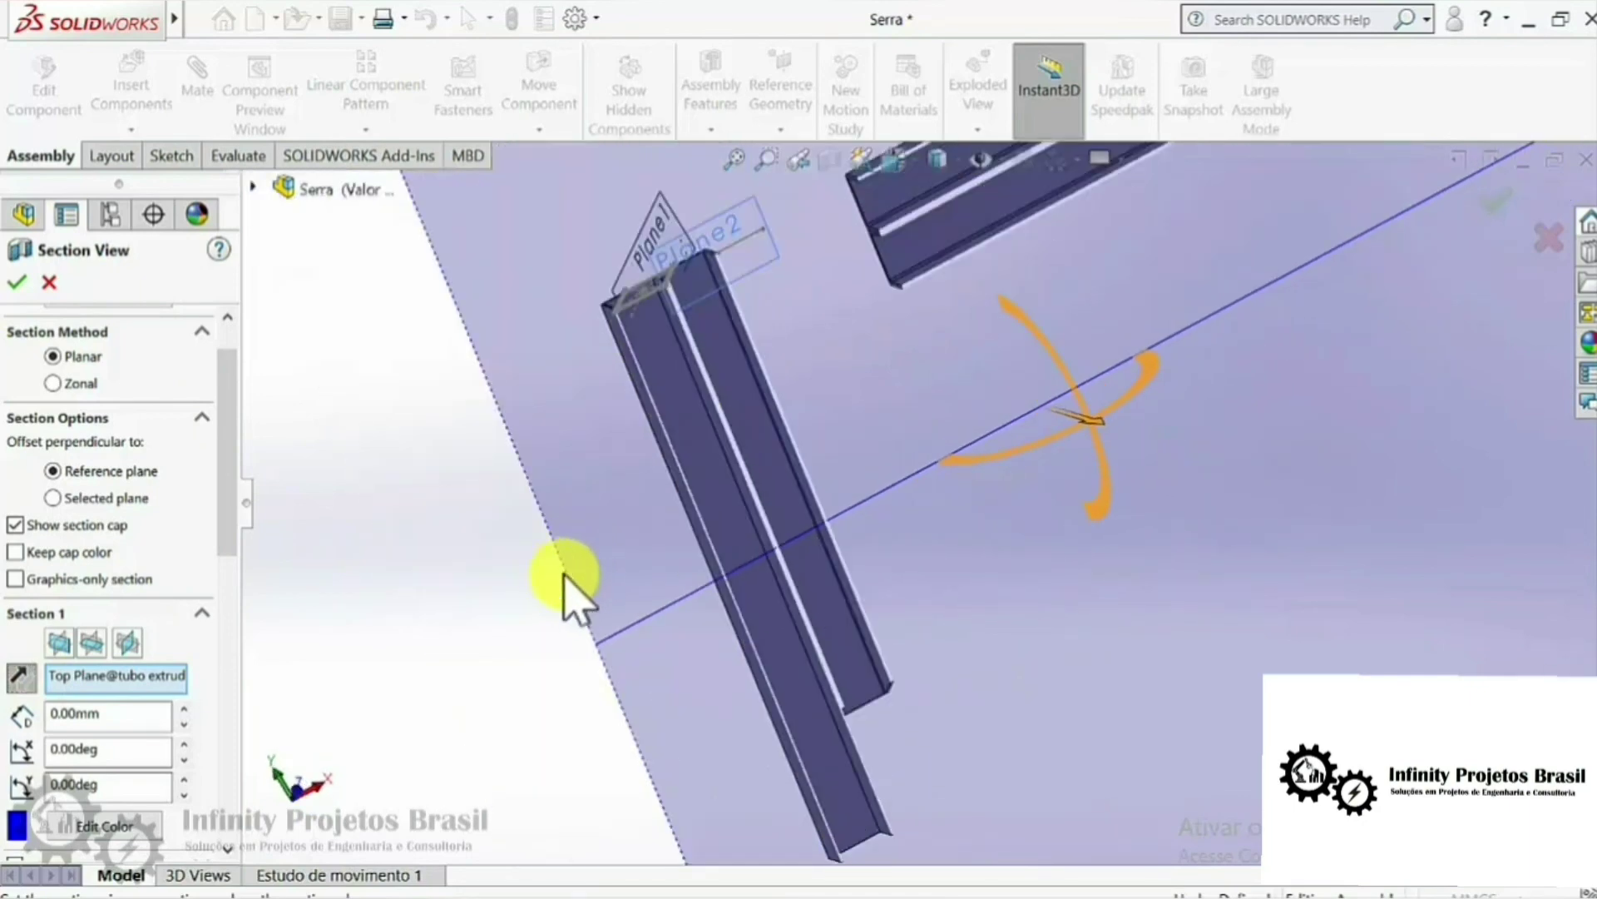
mouse_move(705, 576)
left_mouse_down()
mouse_move(757, 599)
mouse_move(946, 332)
mouse_move(903, 314)
mouse_move(945, 339)
mouse_move(914, 309)
mouse_move(945, 321)
mouse_move(944, 338)
left_mouse_up()
left_click(454, 300)
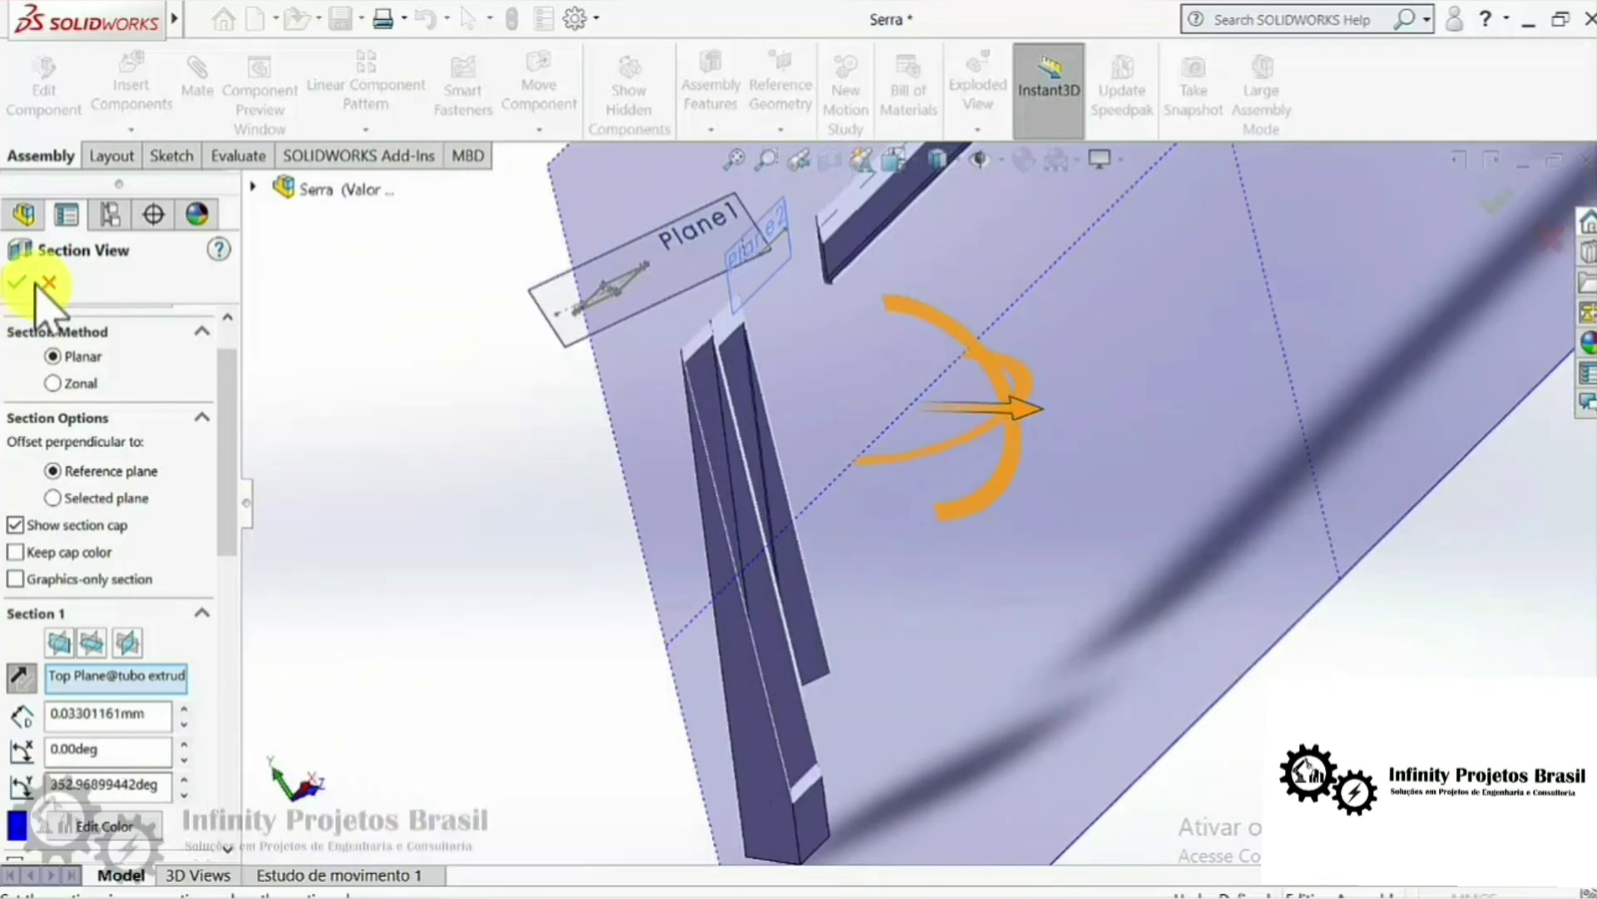
left_click(18, 283)
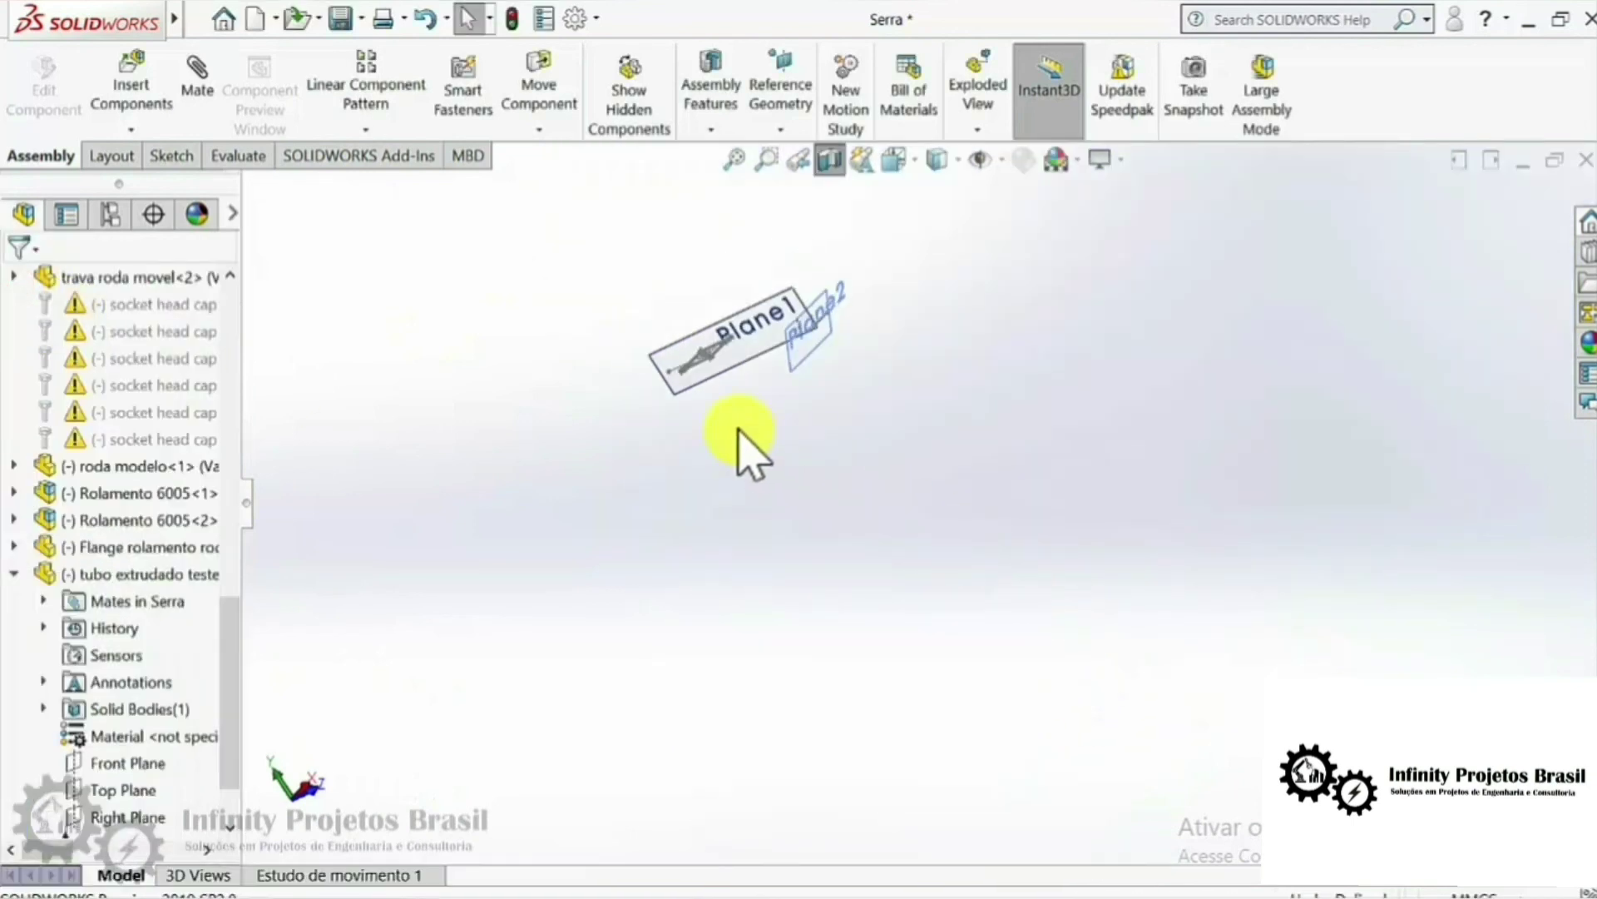
mouse_move(739, 429)
middle_mouse_down()
mouse_move(702, 435)
mouse_move(766, 488)
mouse_move(1003, 542)
middle_mouse_up()
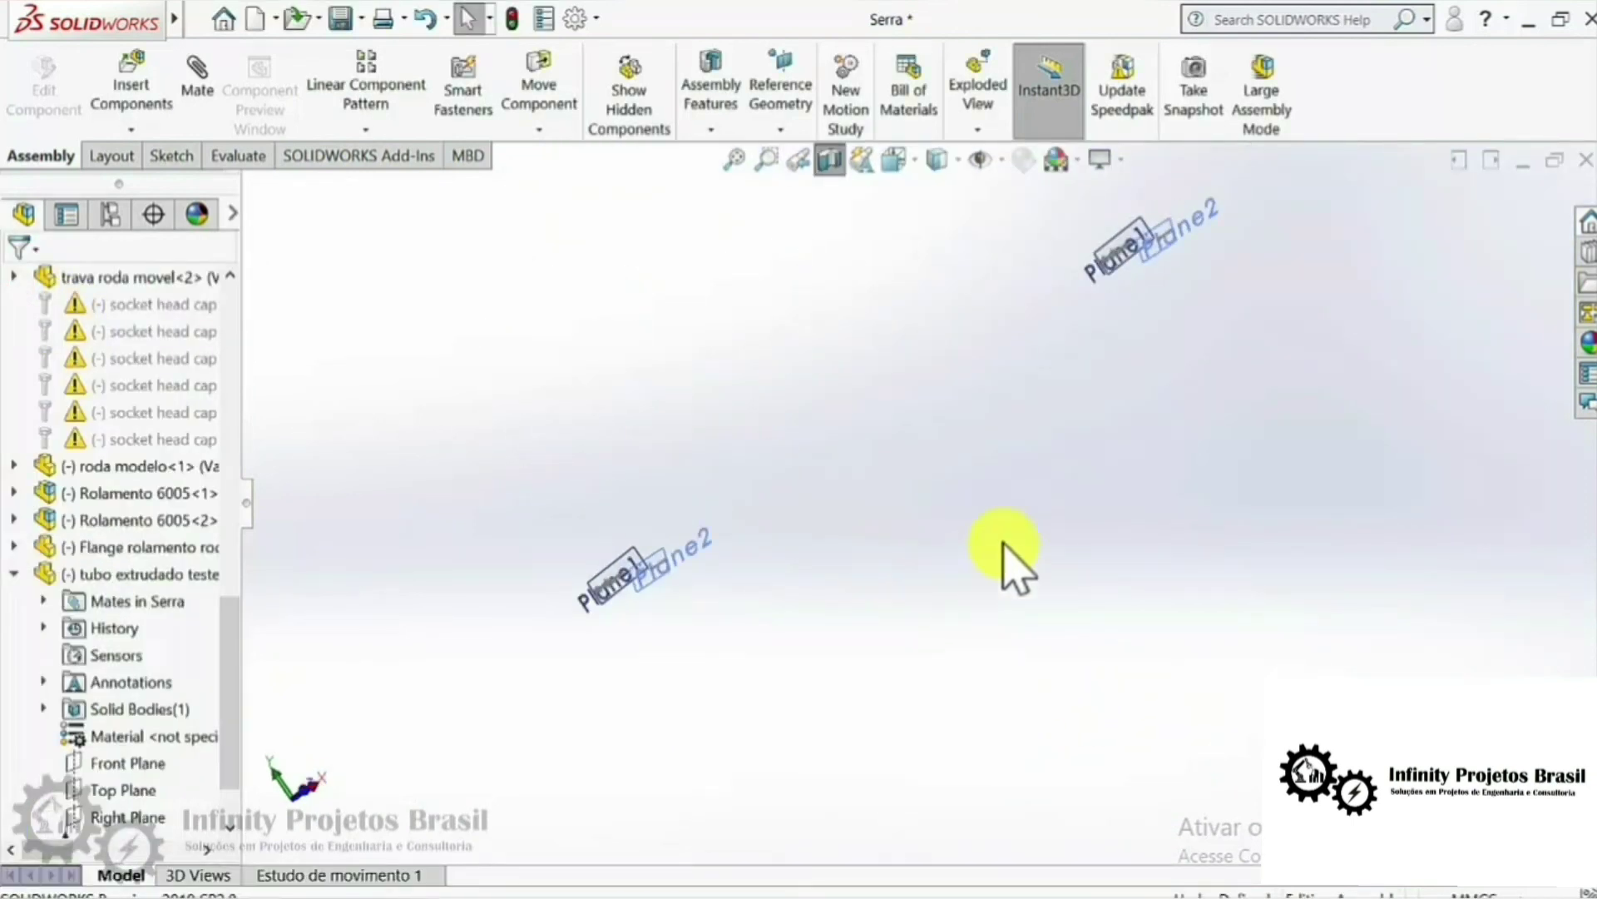
left_click(835, 183)
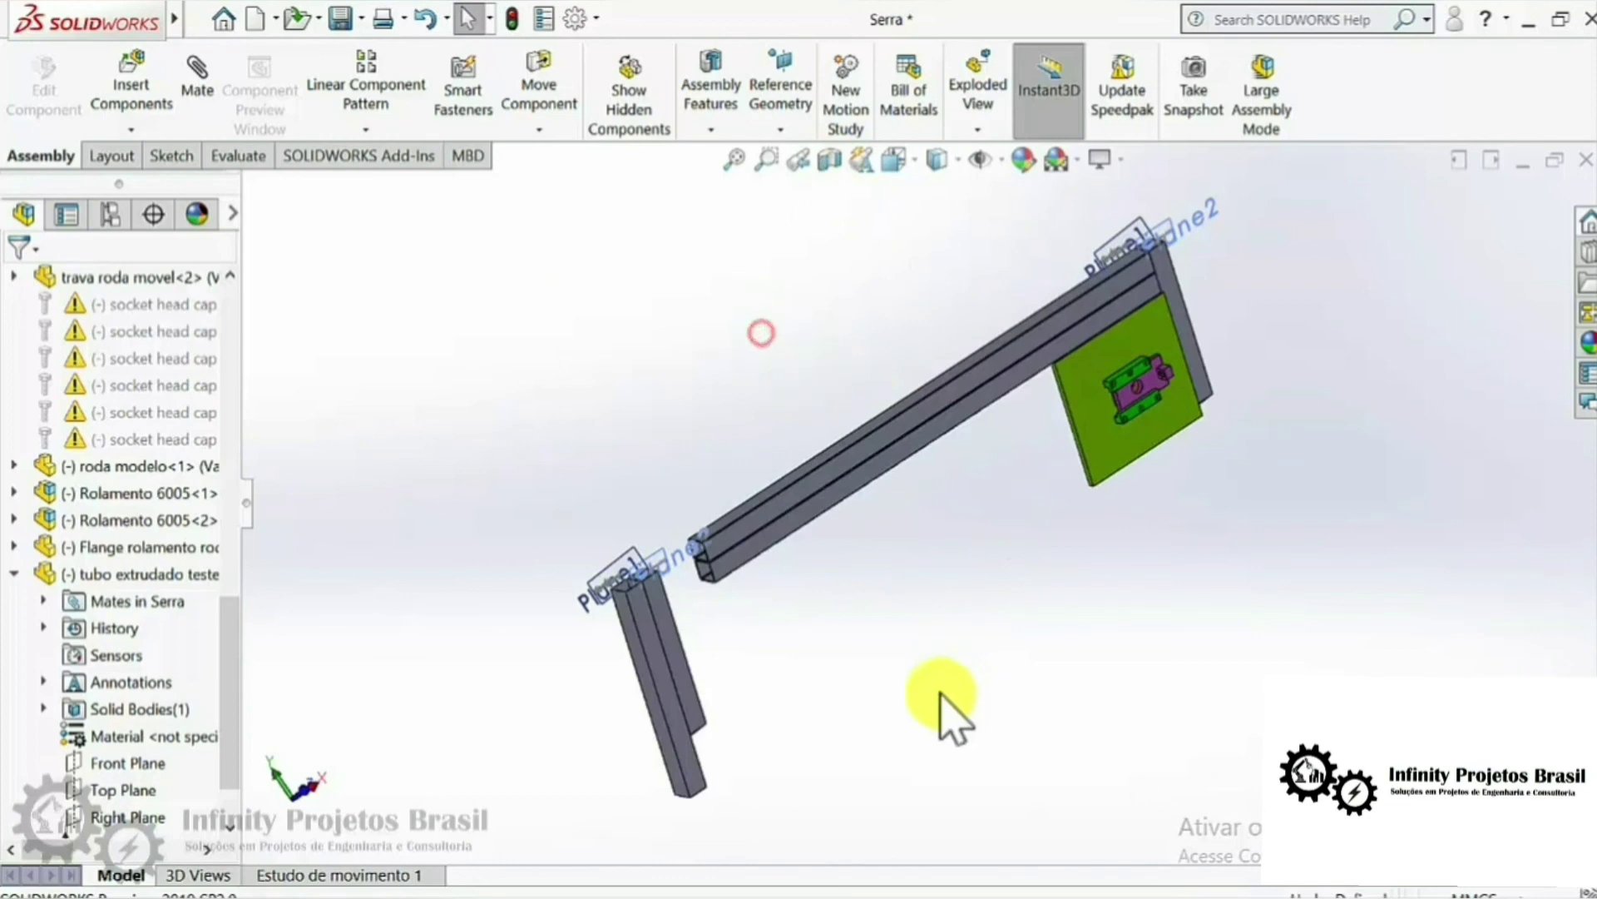